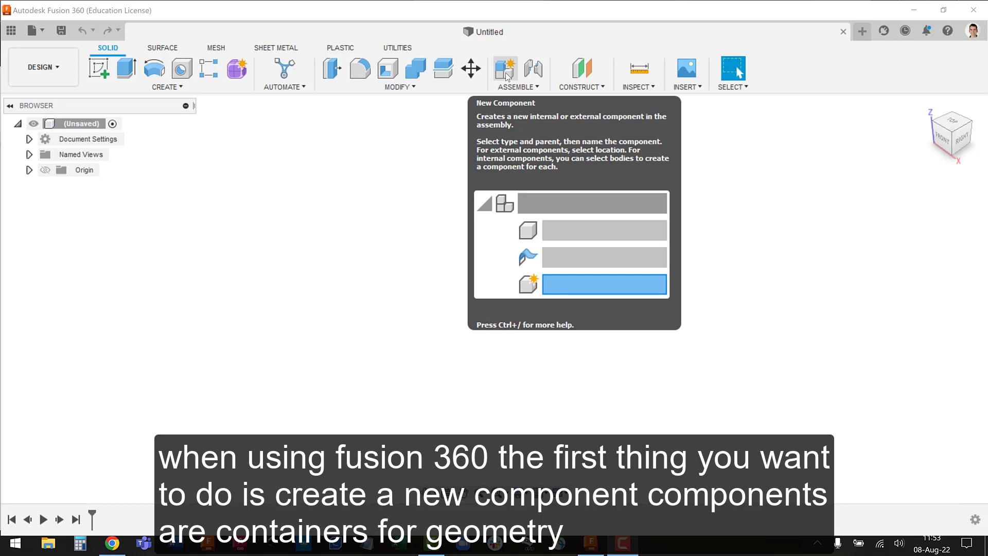
Step: Create a new internal standard component named Lure and have it activated on creation
left_click(506, 72)
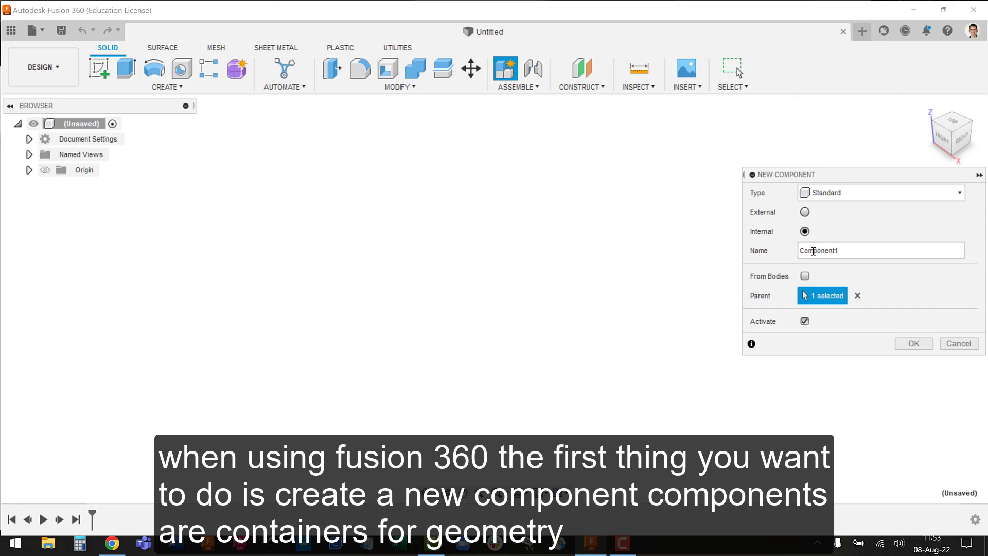
double_click(812, 252)
type("Lure")
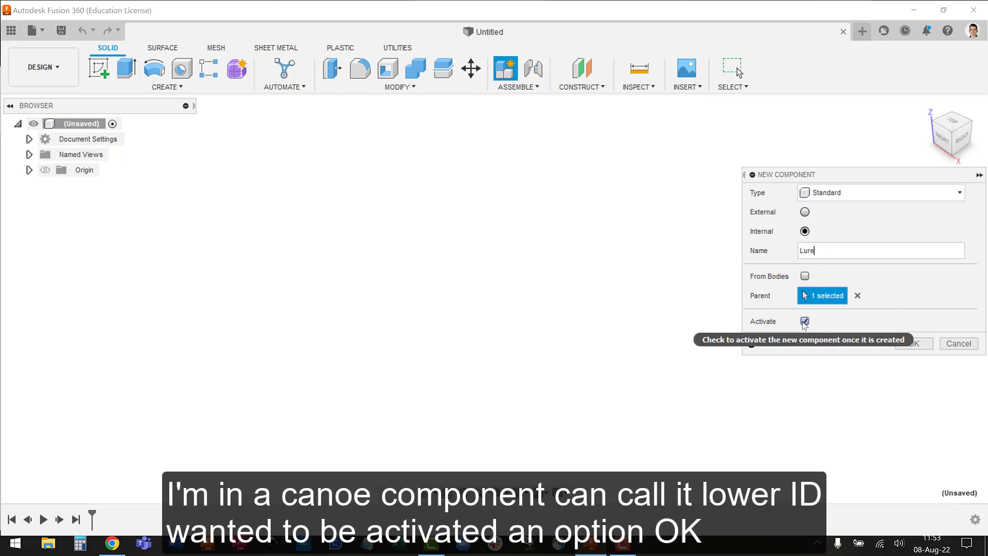
left_click(913, 343)
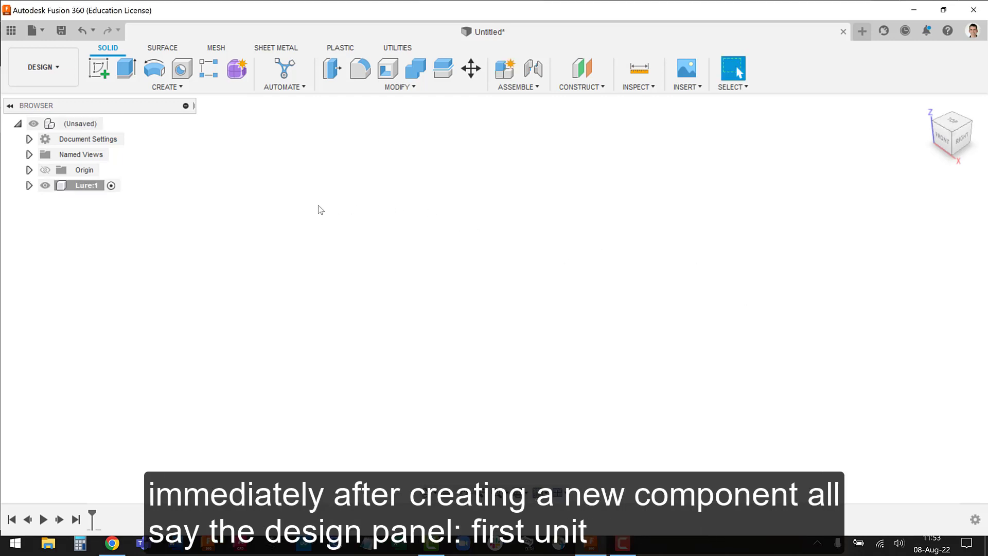
Step: Save the design under the name FirstJig in the TRAILS2 location
key("ctrl+s")
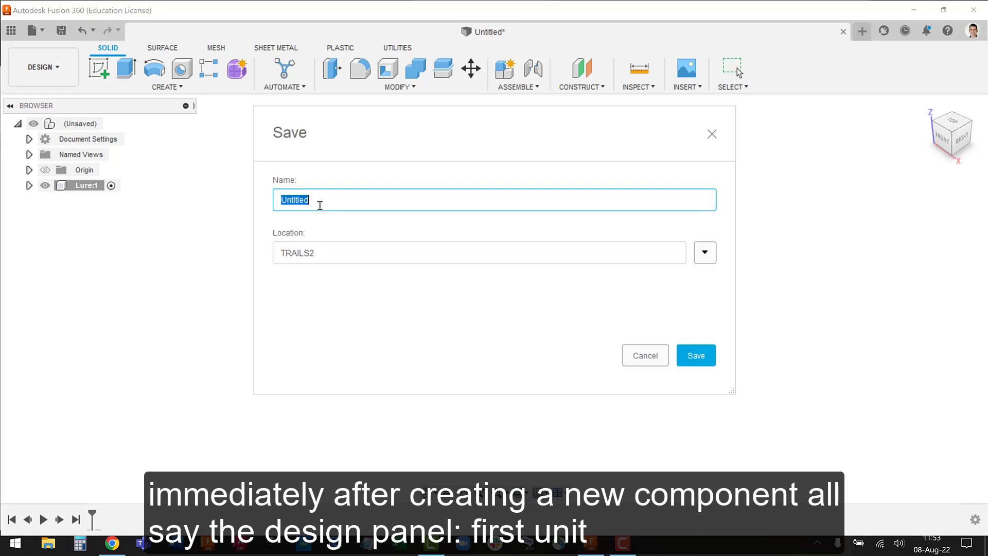
type("FirstJig")
left_click(697, 356)
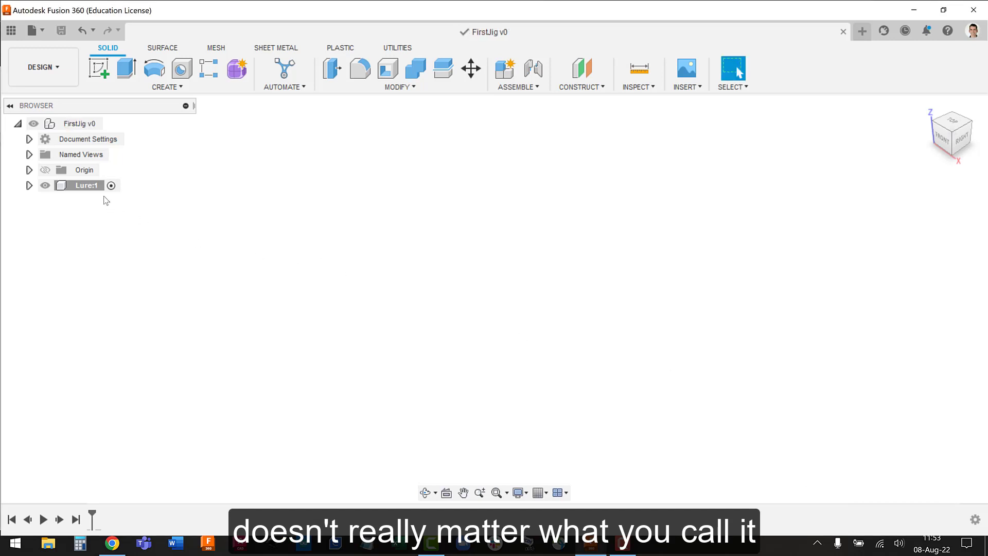
Step: Change the document units to inches without making them the default
left_click(29, 139)
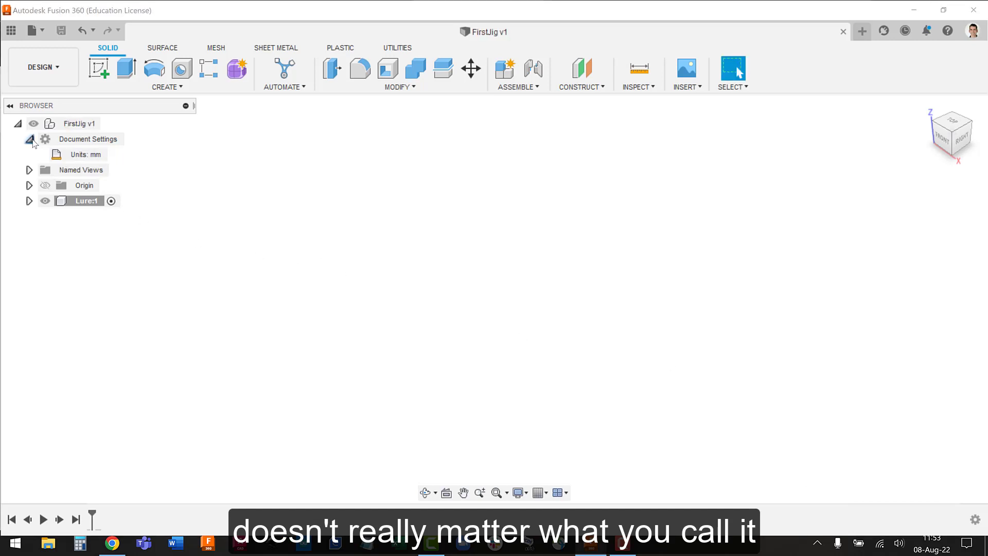
left_click(114, 155)
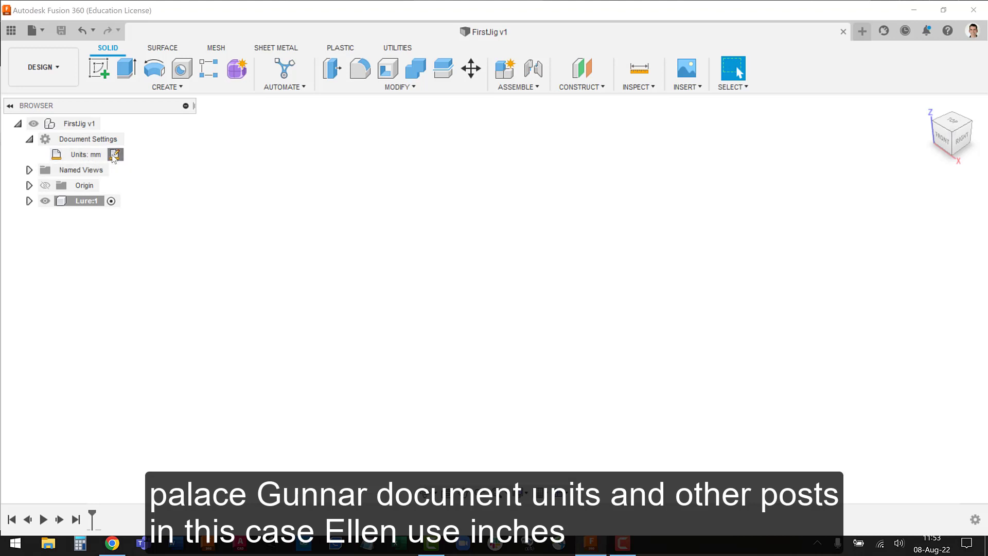
left_click(925, 193)
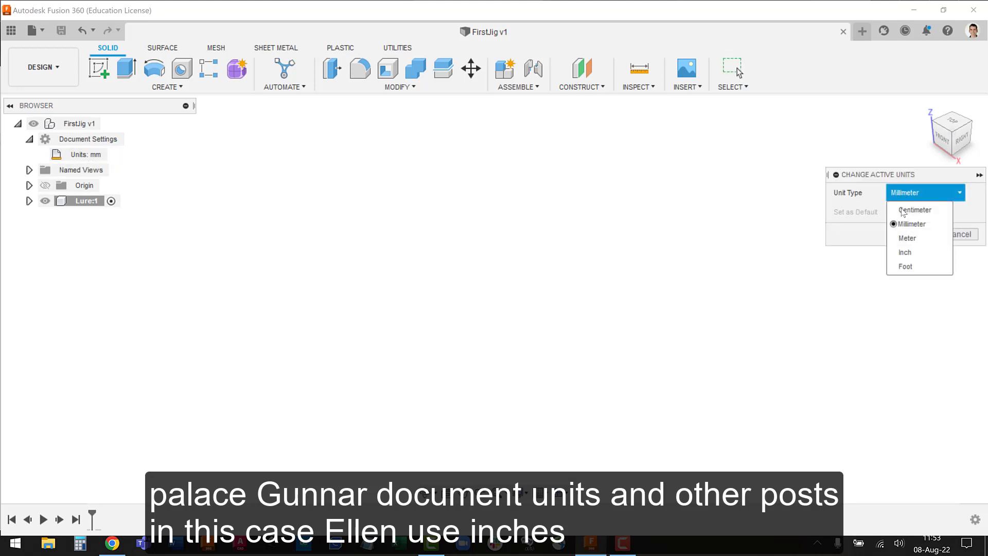
left_click(904, 253)
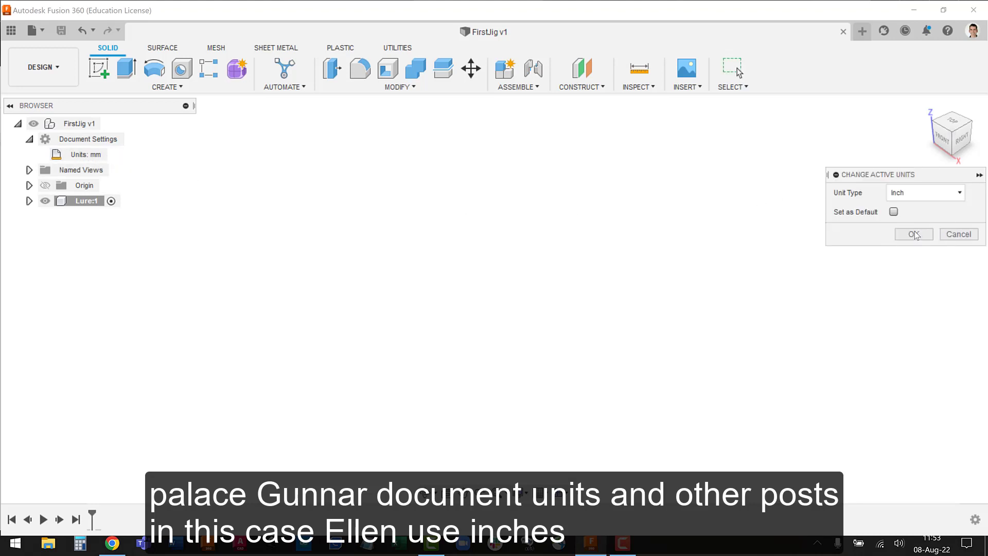
left_click(914, 234)
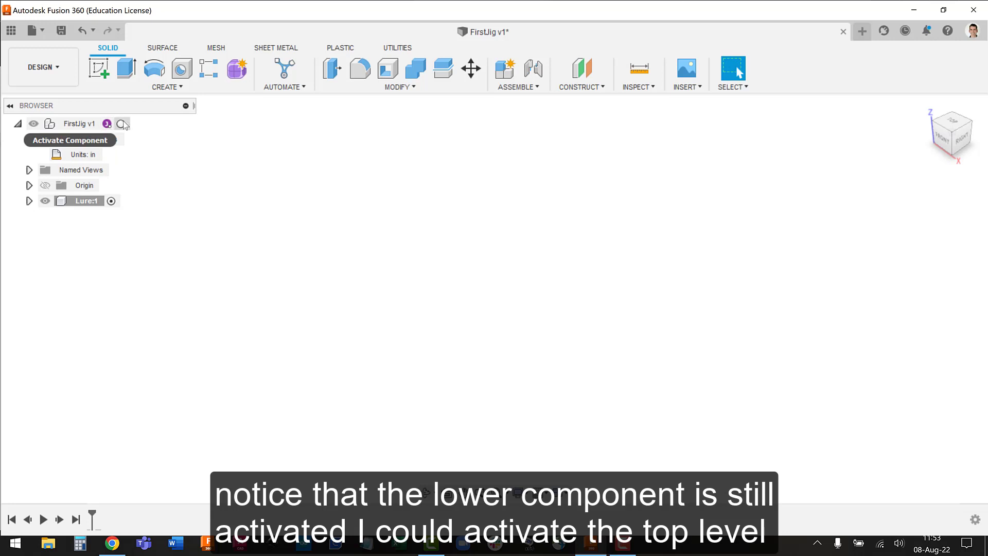
Step: Activate the top-level component, reactivate Lure, and start a sketch in it on the right (YZ) plane
left_click(125, 124)
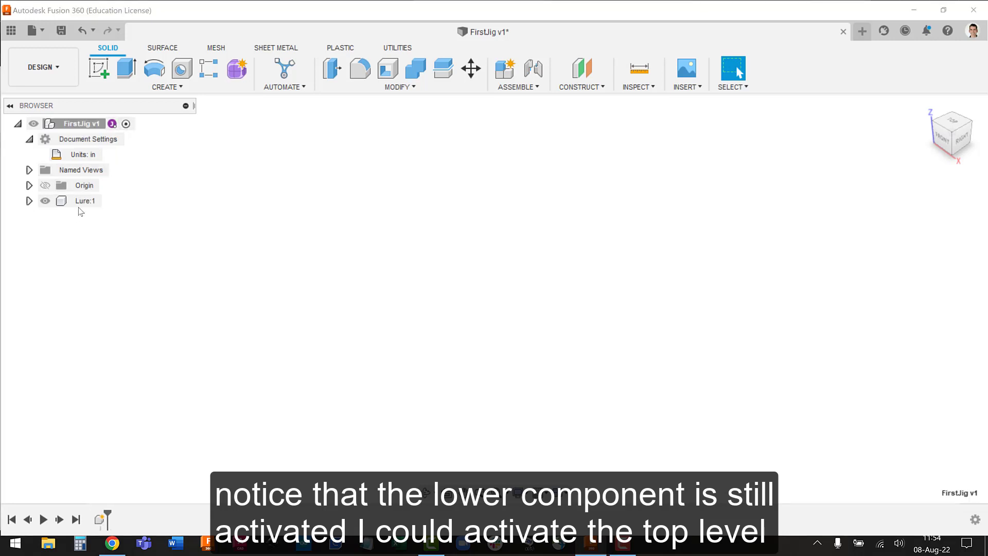
left_click(110, 201)
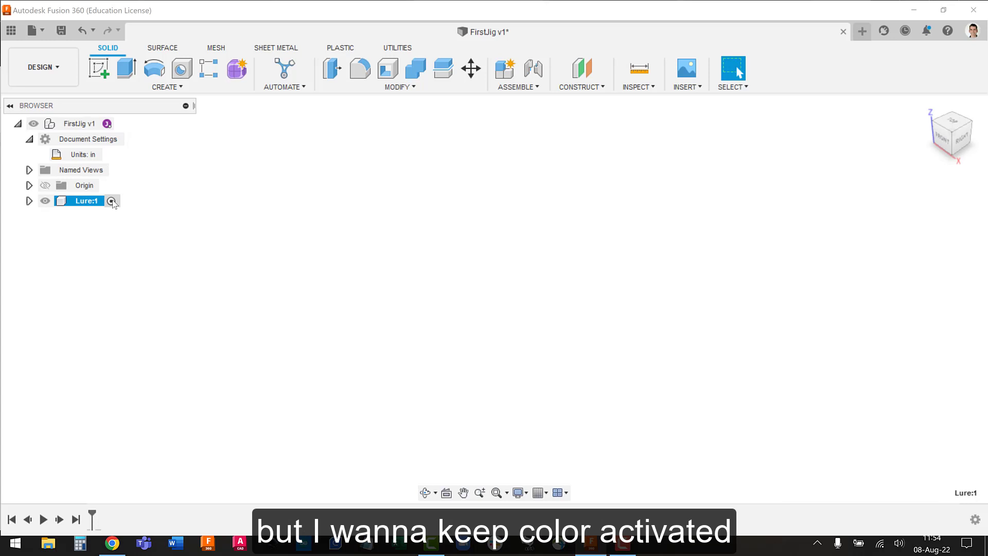
left_click(101, 69)
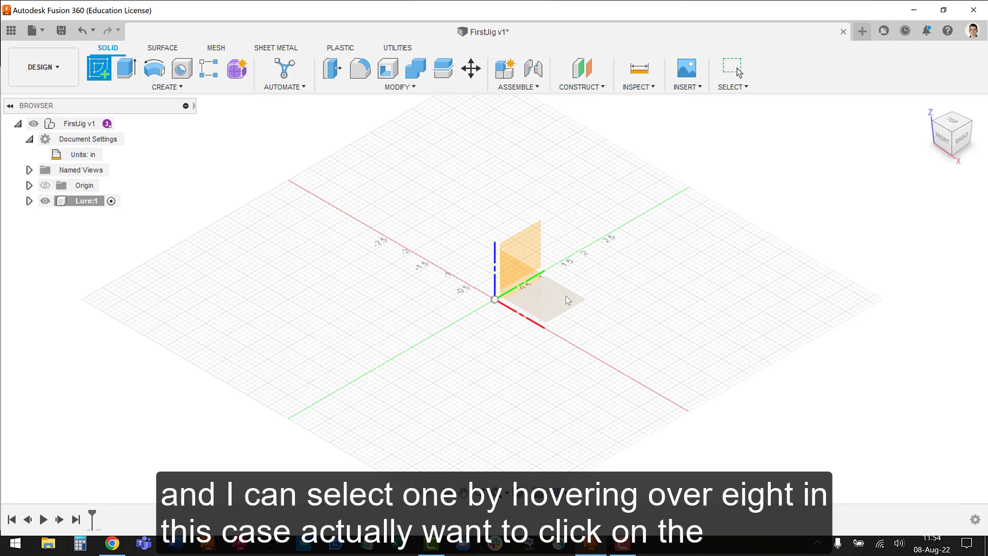
left_click(531, 242)
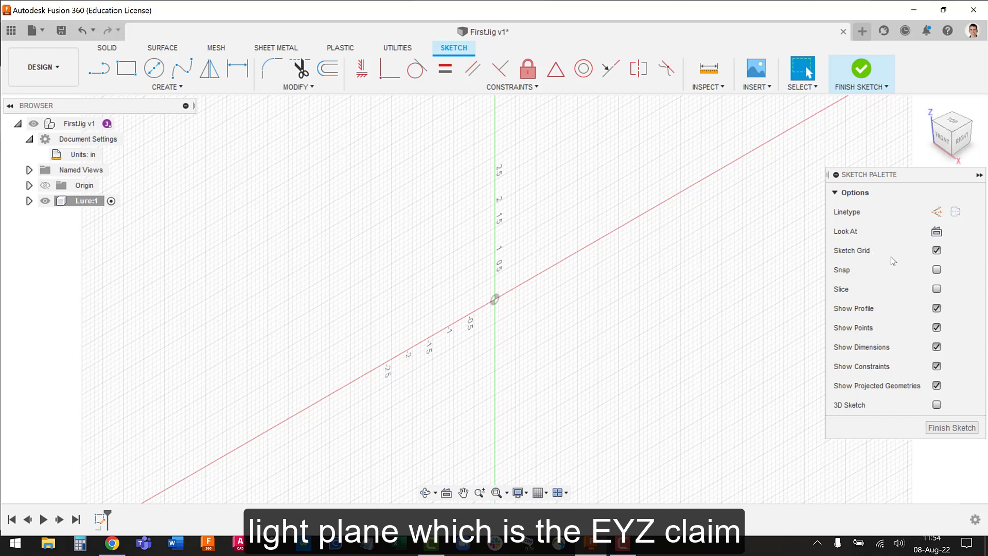
left_click(936, 232)
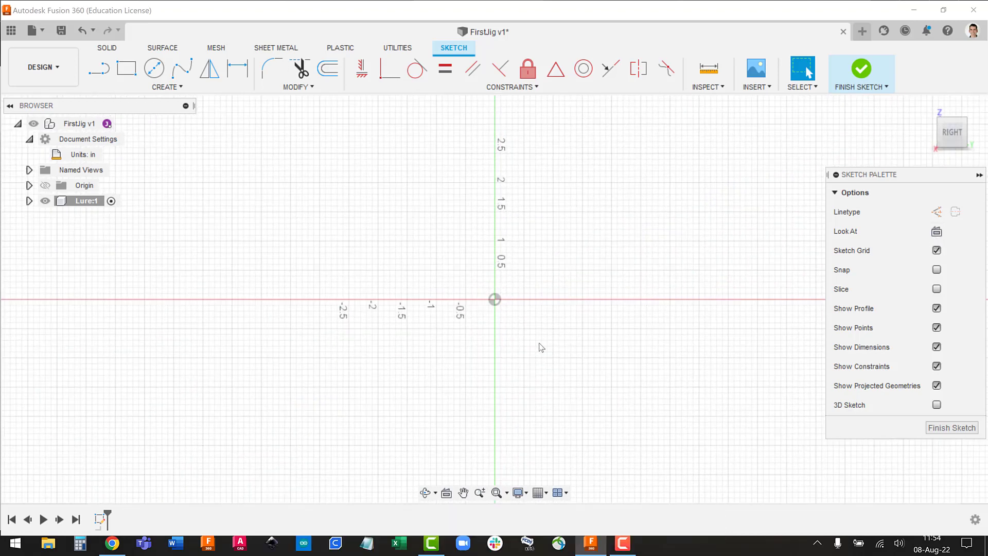
Step: Draw a vertical line about 0.6 in long upward from the origin
scroll(508, 307, "up", 3)
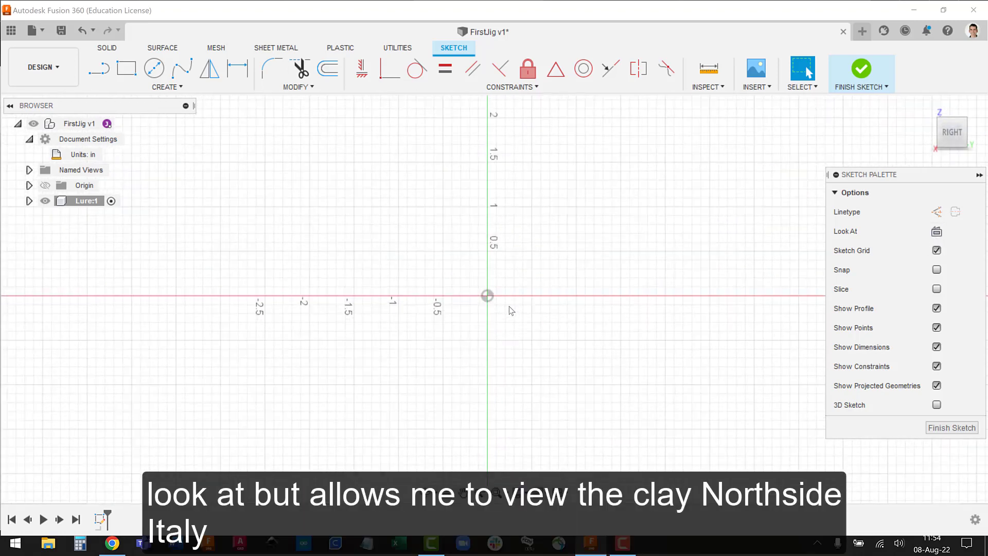
scroll(508, 306, "up", 3)
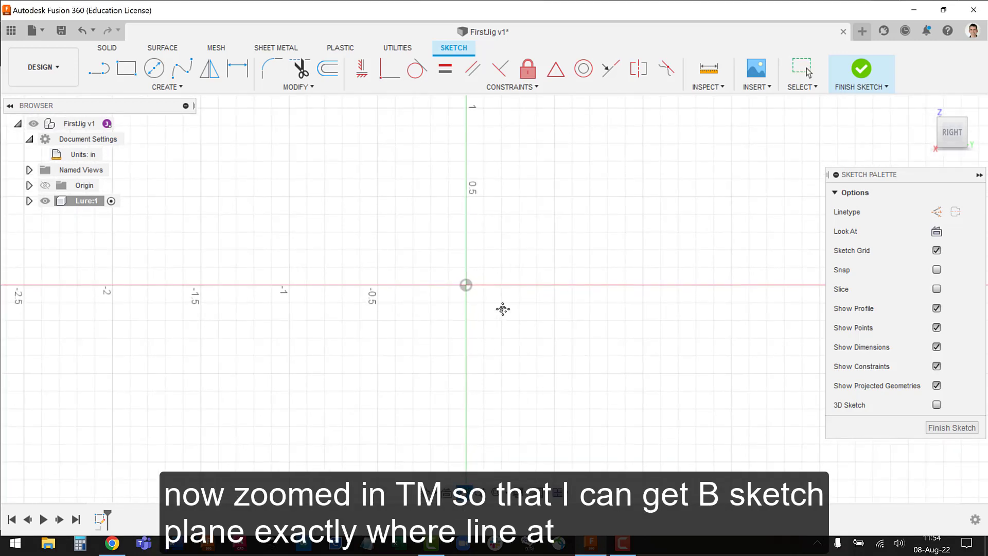
mouse_move(503, 309)
middle_mouse_down()
mouse_move(371, 366)
mouse_move(330, 344)
middle_mouse_up()
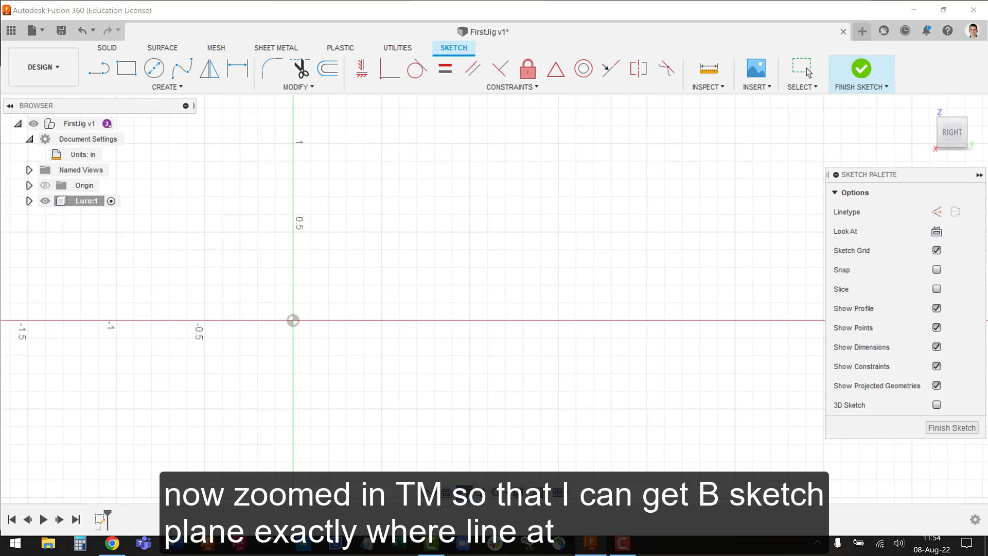
key("Escape")
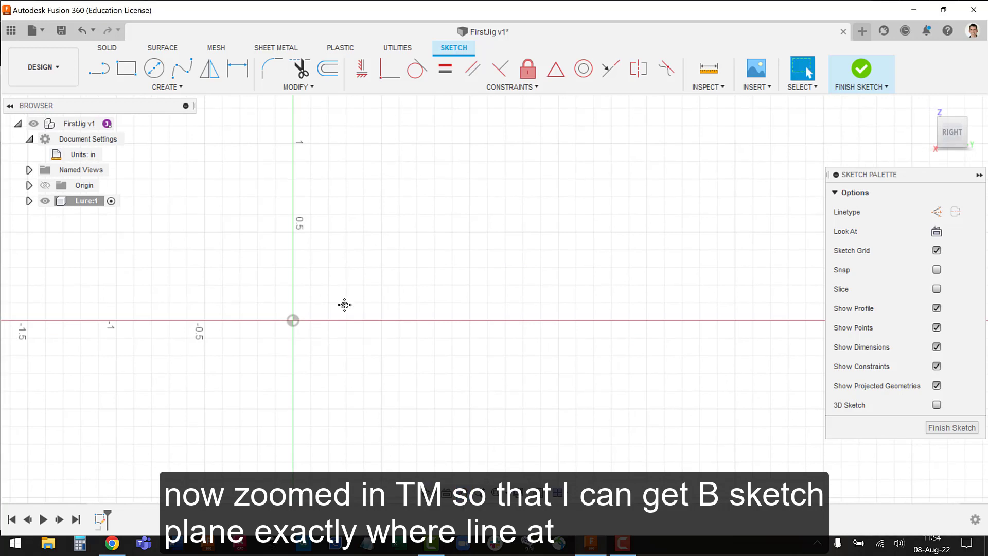
left_click(98, 68)
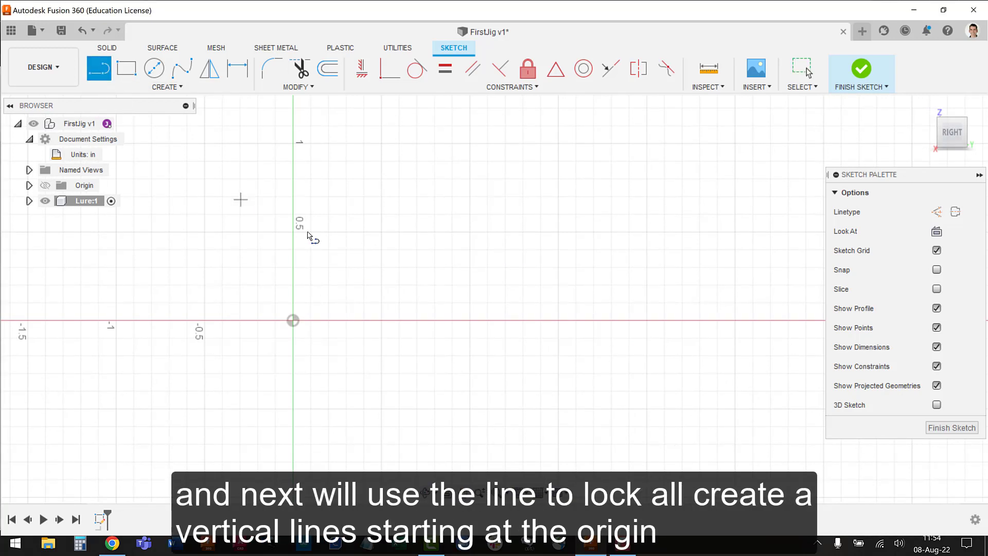
left_click(293, 320)
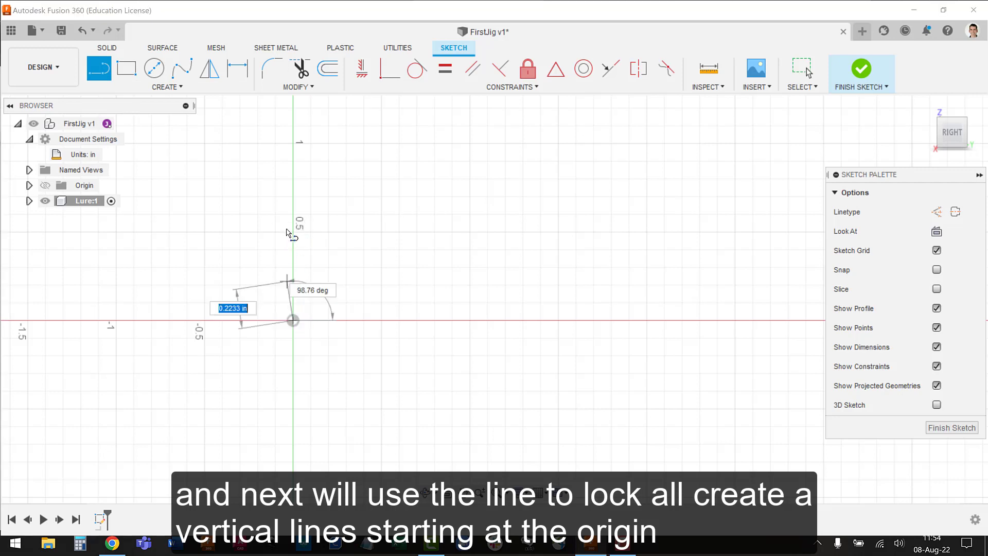
left_click(292, 212)
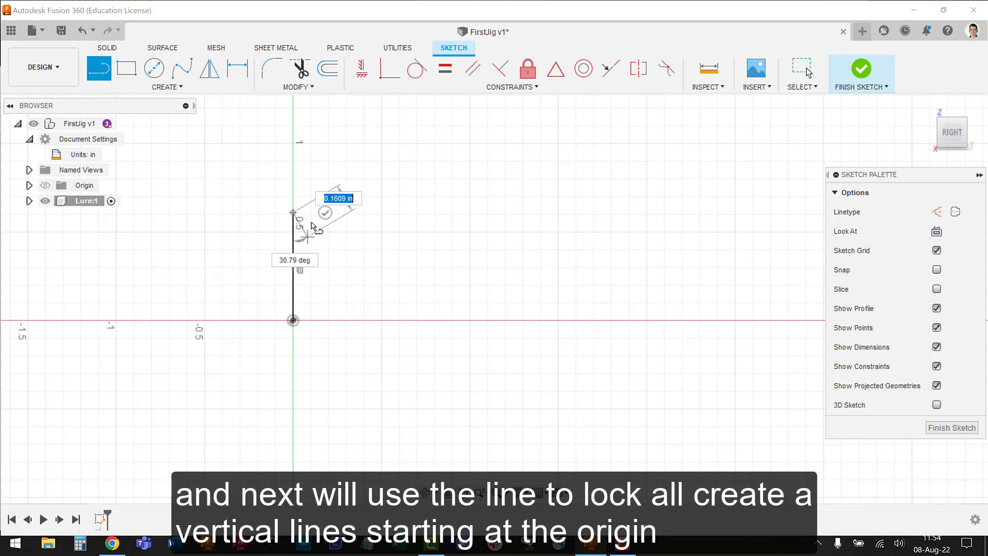
left_click(323, 212)
Step: Draw a horizontal line about 2.1 in long from the origin along the red axis, away from the negative side
left_click(293, 320)
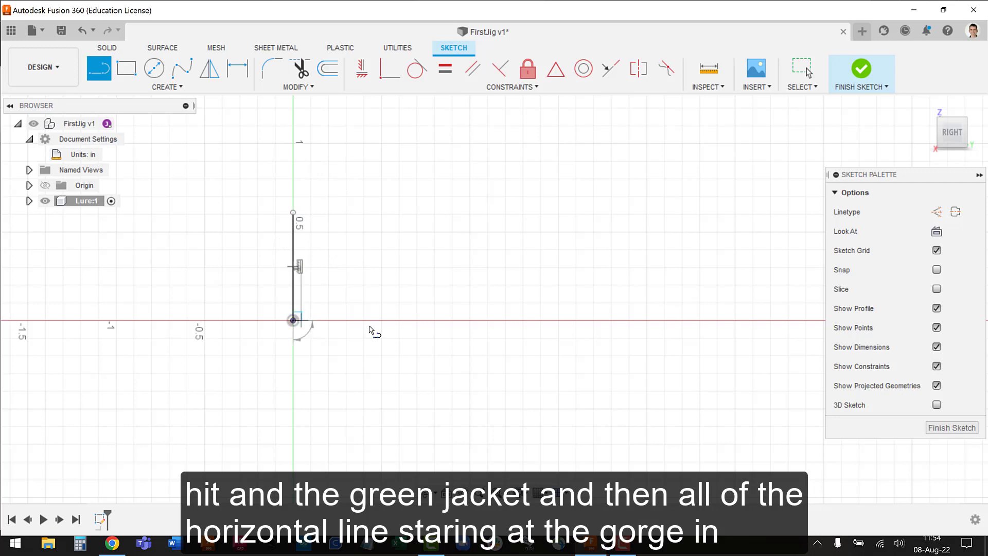
left_click(668, 320)
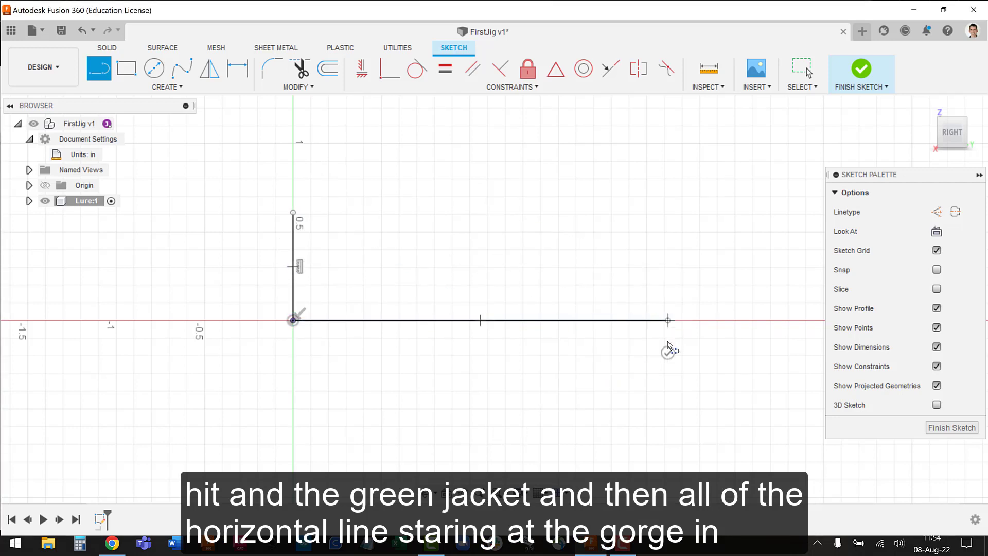
left_click(668, 352)
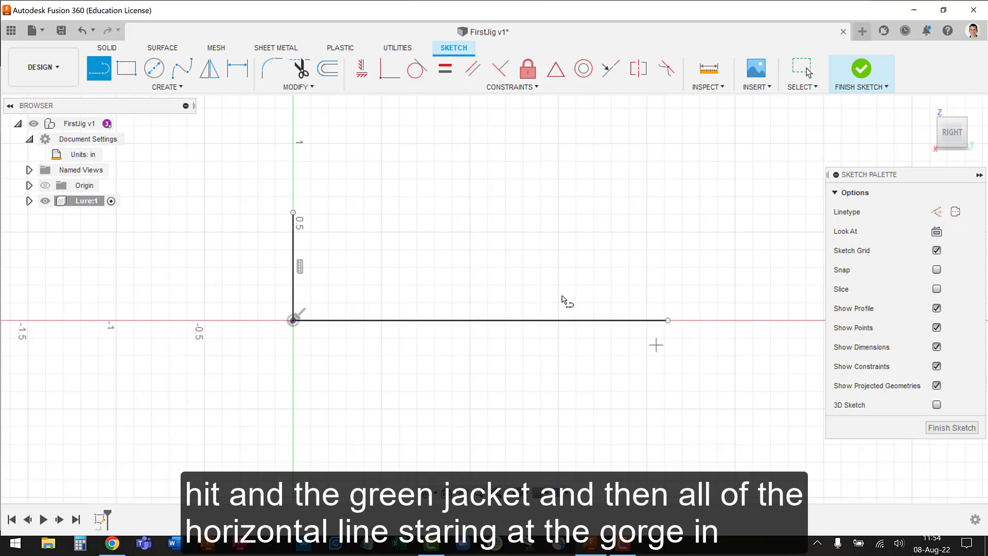
Step: Draw an upward-bulging 3-point arc spanning about 0.75 in from the vertical line's upper endpoint, above the horizontal line
left_click(170, 87)
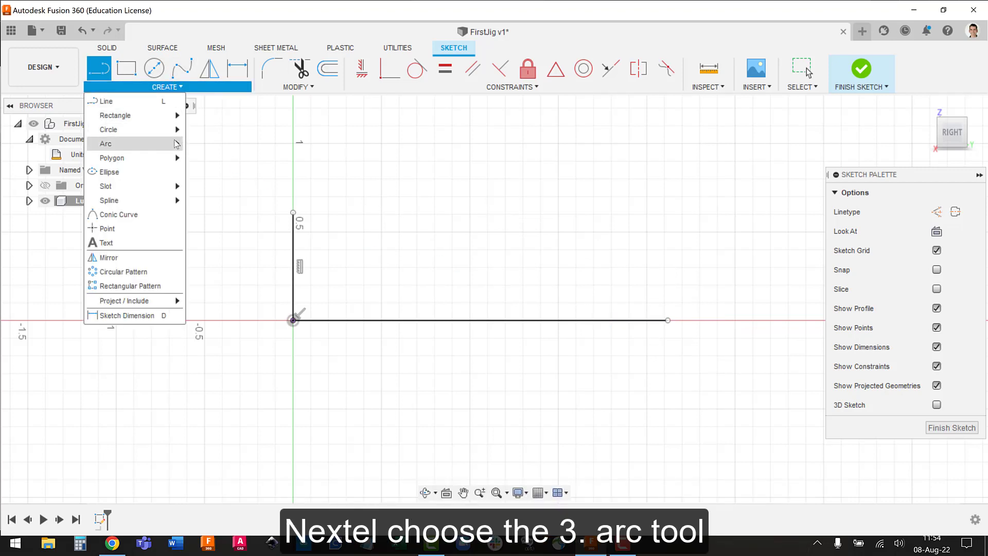
mouse_move(176, 144)
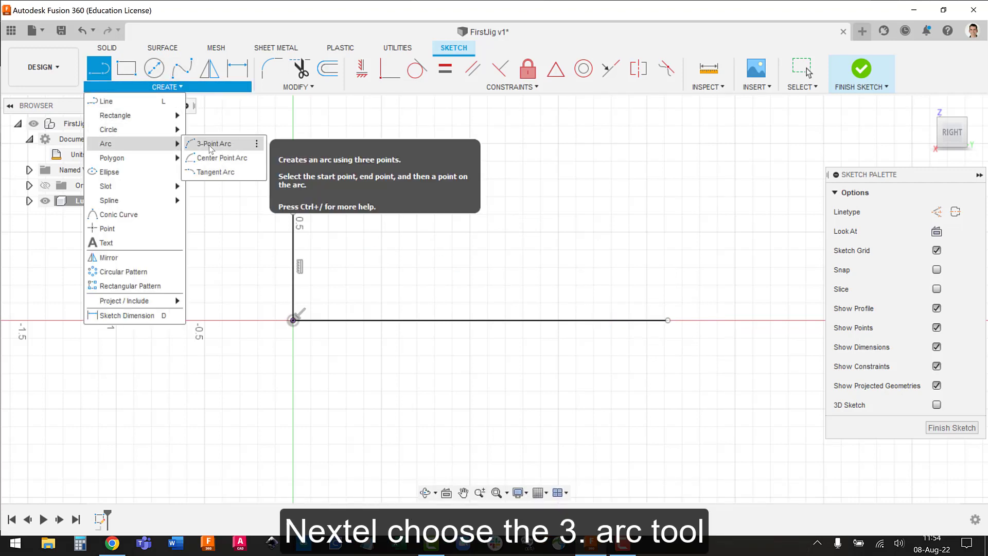
left_click(210, 149)
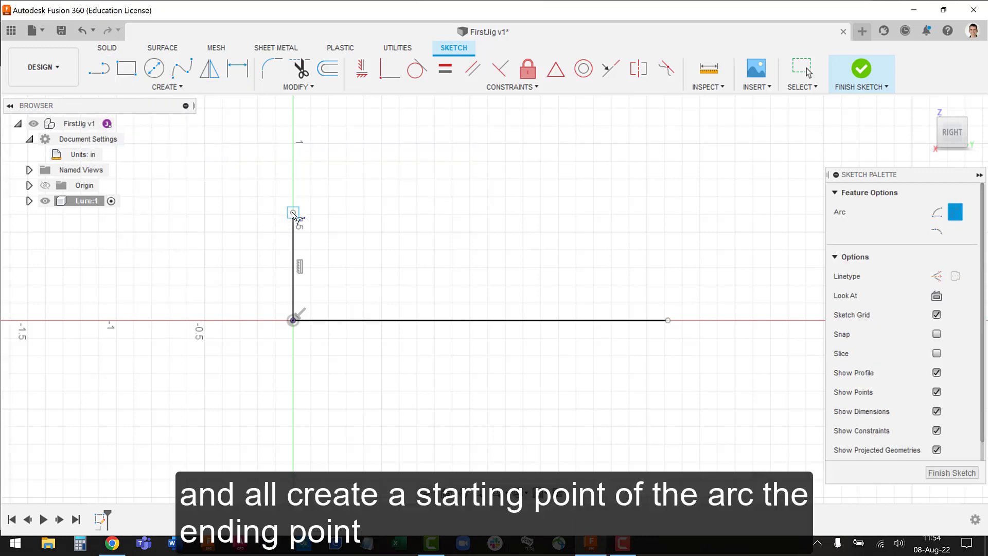
left_click(293, 213)
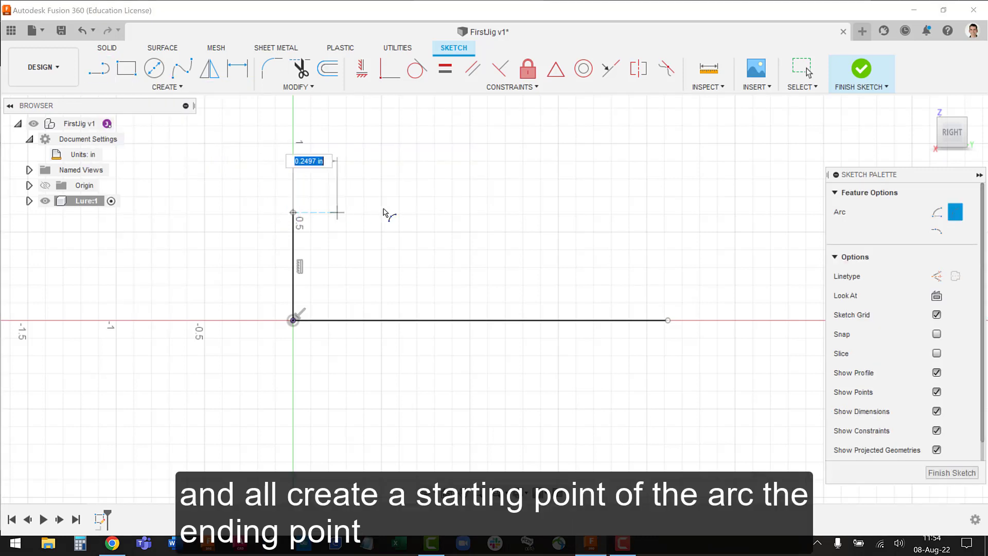
left_click(425, 207)
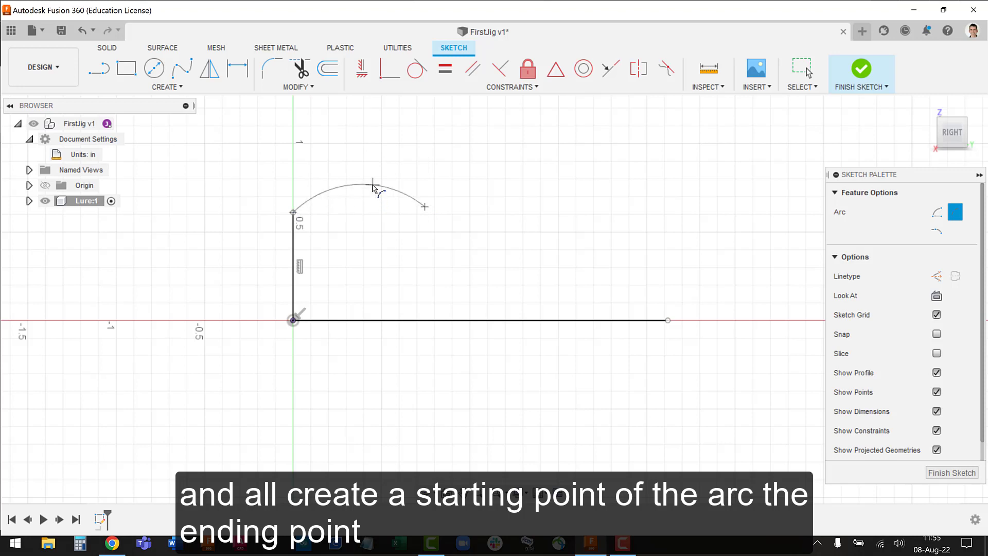
left_click(373, 187)
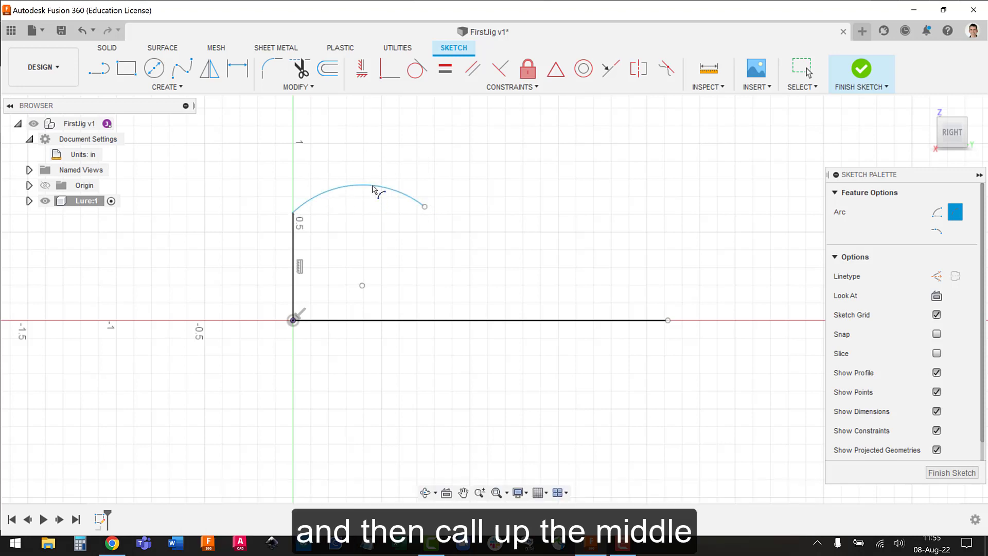
Step: Add two more outward-bulging 3-point arcs end to end, closing the profile at the horizontal line's far endpoint
left_click(424, 207)
left_click(551, 234)
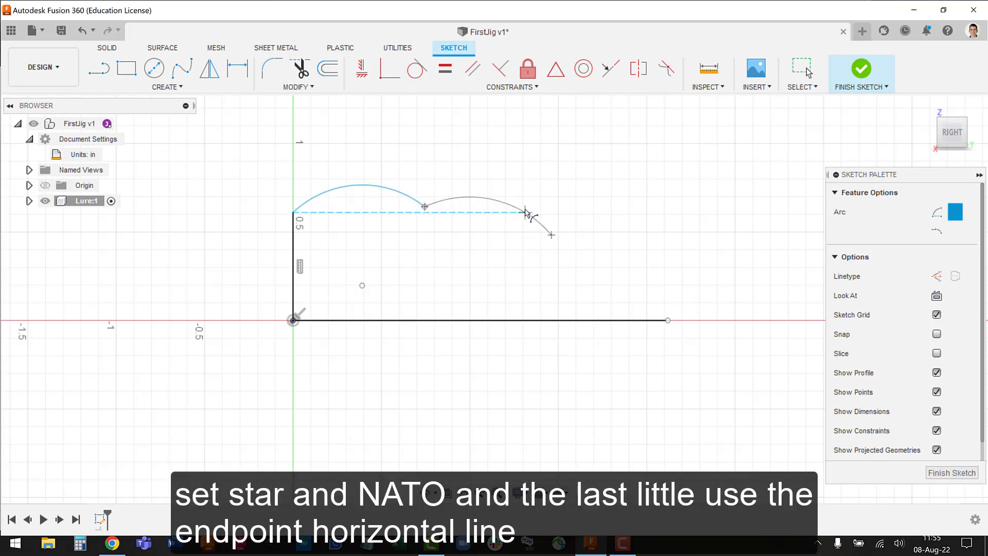
left_click(526, 206)
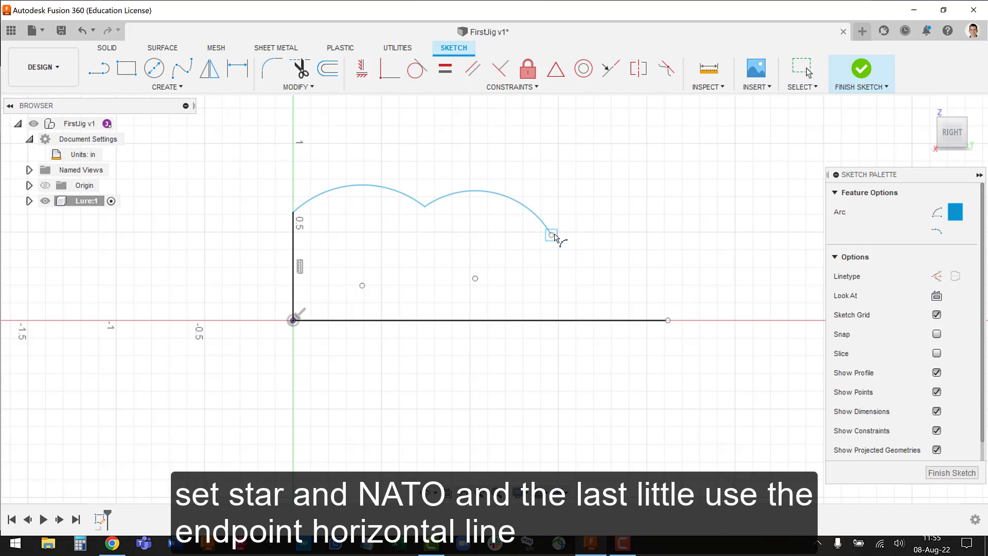
left_click(551, 234)
left_click(670, 322)
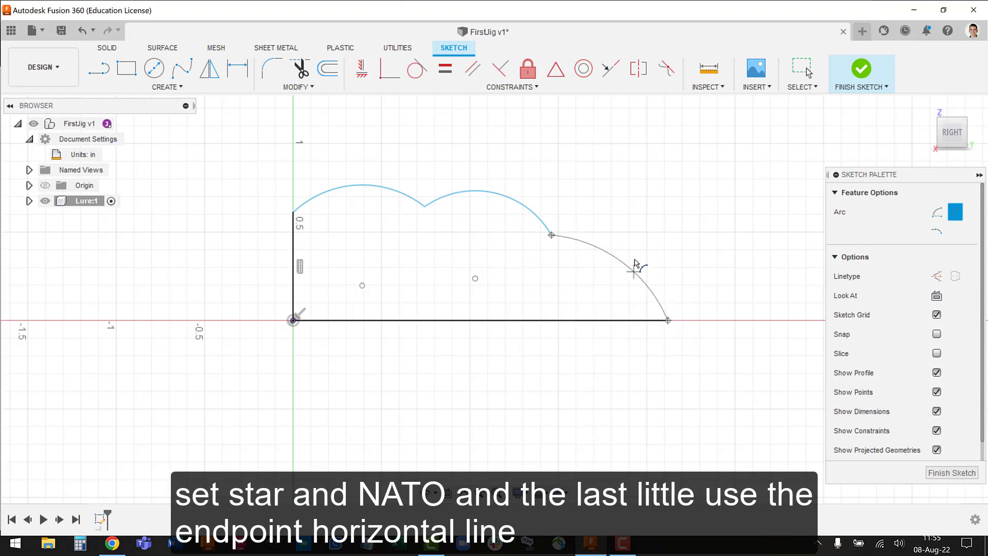
left_click(637, 247)
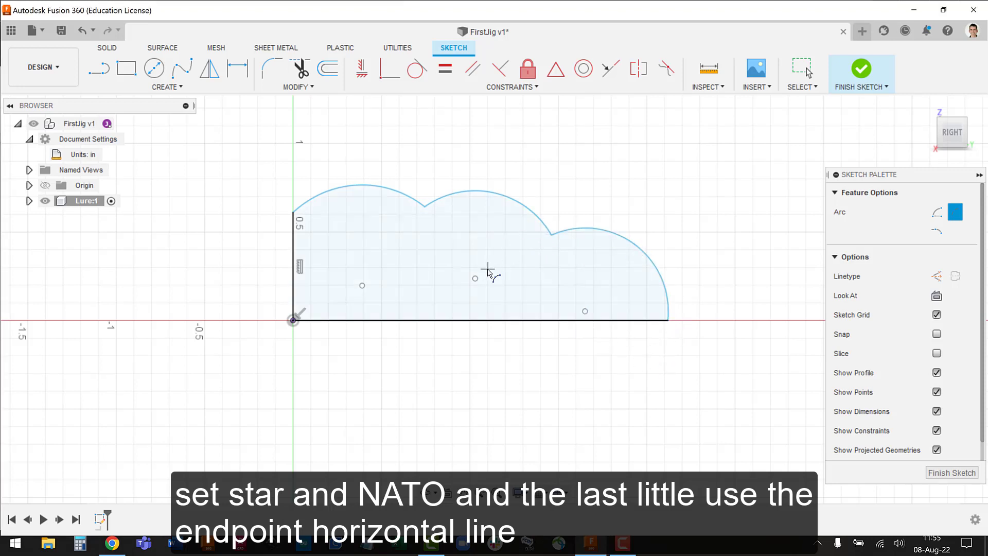
Step: Dimension the vertical line at the origin to 0.125 in
key("Escape")
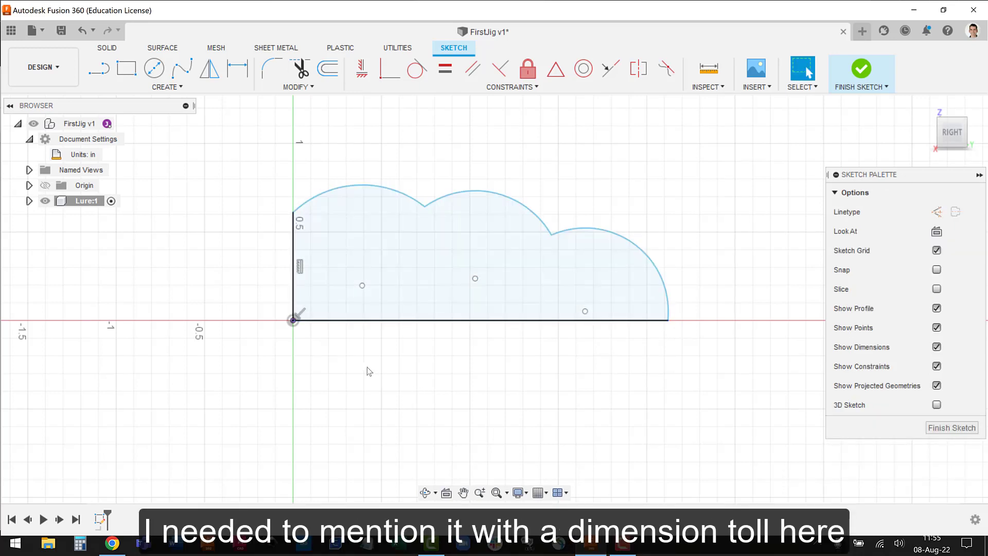
left_click(239, 71)
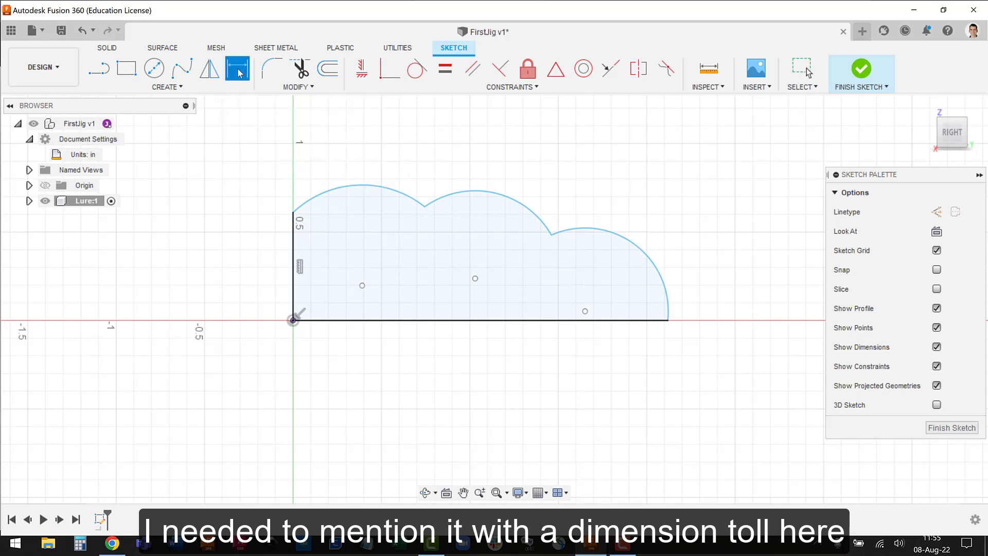
left_click(294, 249)
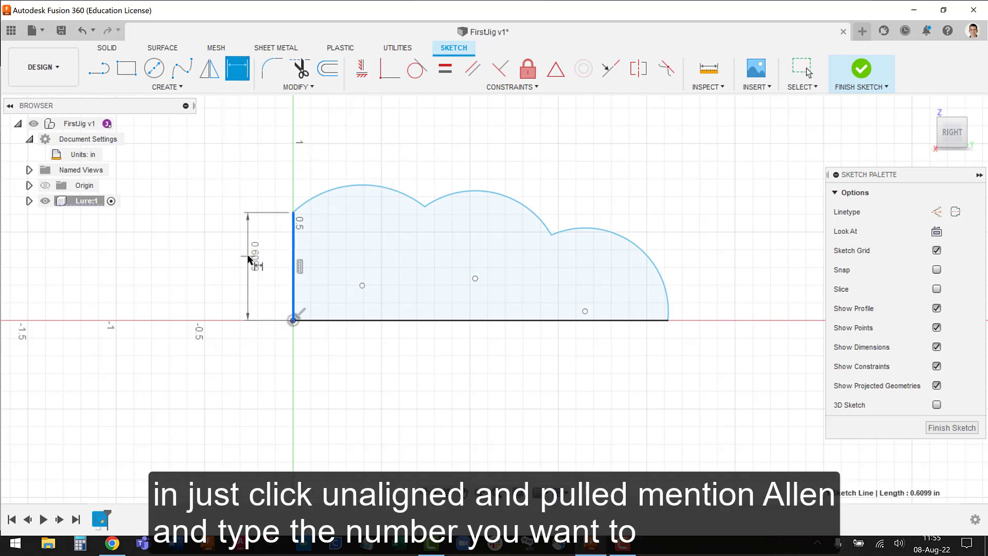
left_click(247, 254)
type(".125")
key("Return")
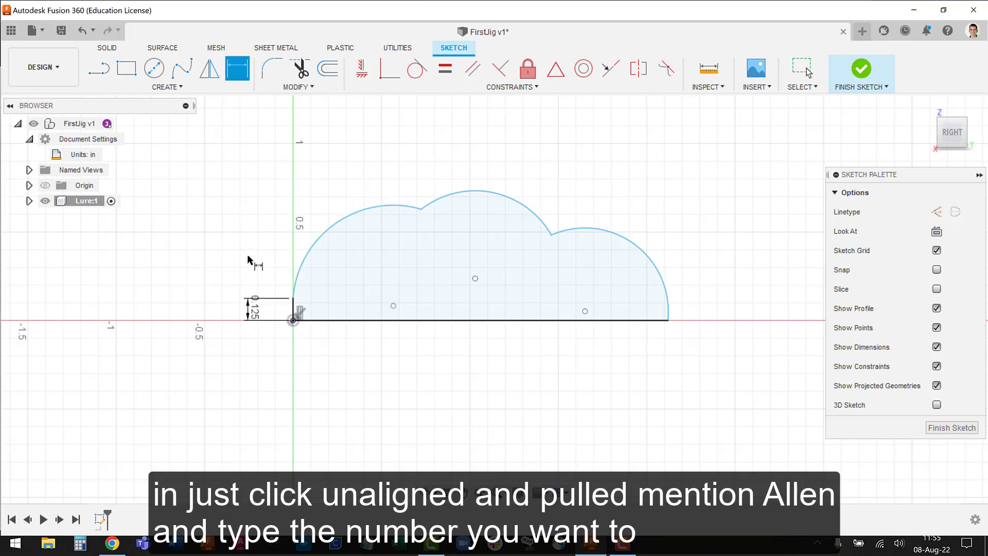
Step: Dimension the horizontal base line to 2 in, placing the dimension below it
left_click(389, 320)
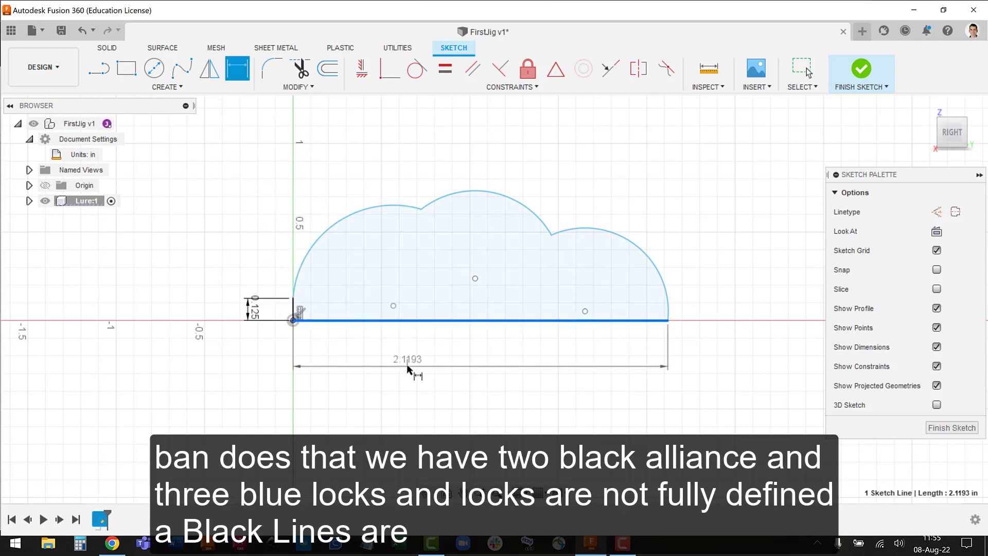
left_click(409, 367)
type("2")
key("Return")
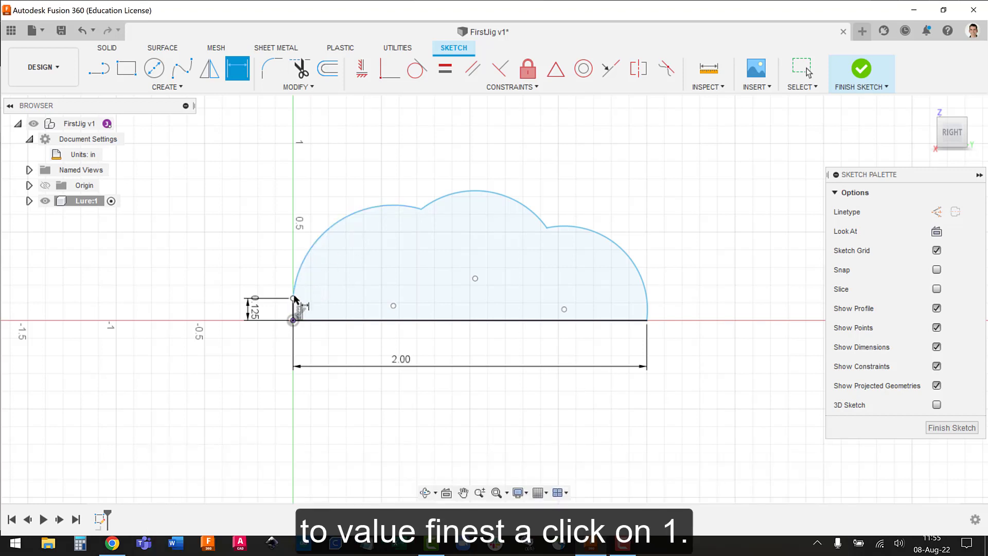
Step: Set the horizontal distance between the first arc's two endpoints to 0.375 in, with the dimension above the profile
left_click(293, 298)
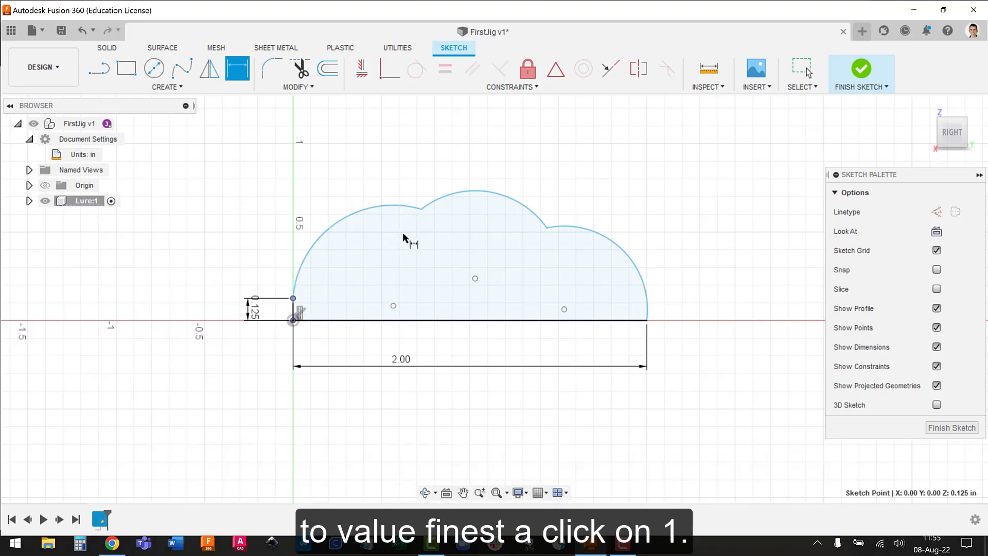
left_click(420, 208)
left_click(356, 175)
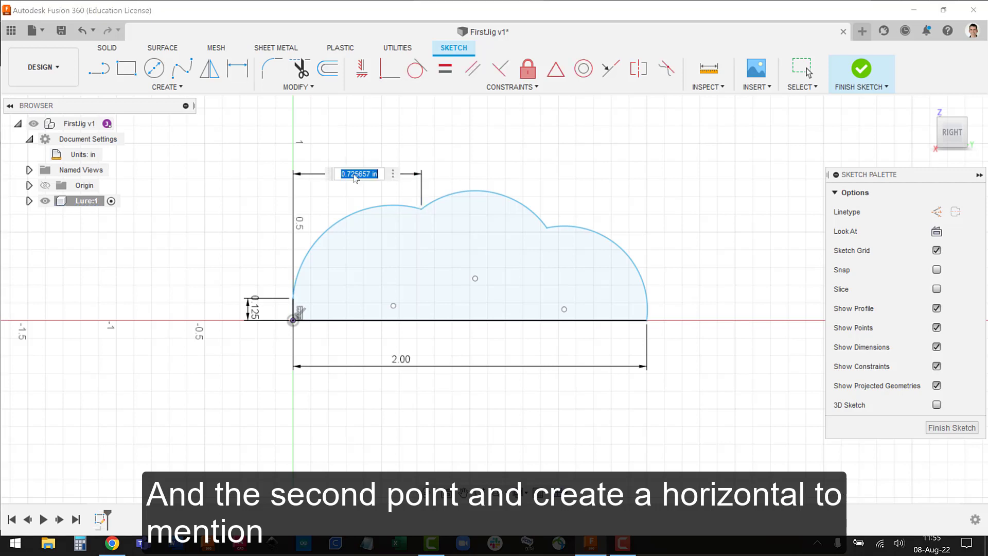
key("BackSpace")
type(".375")
key("Return")
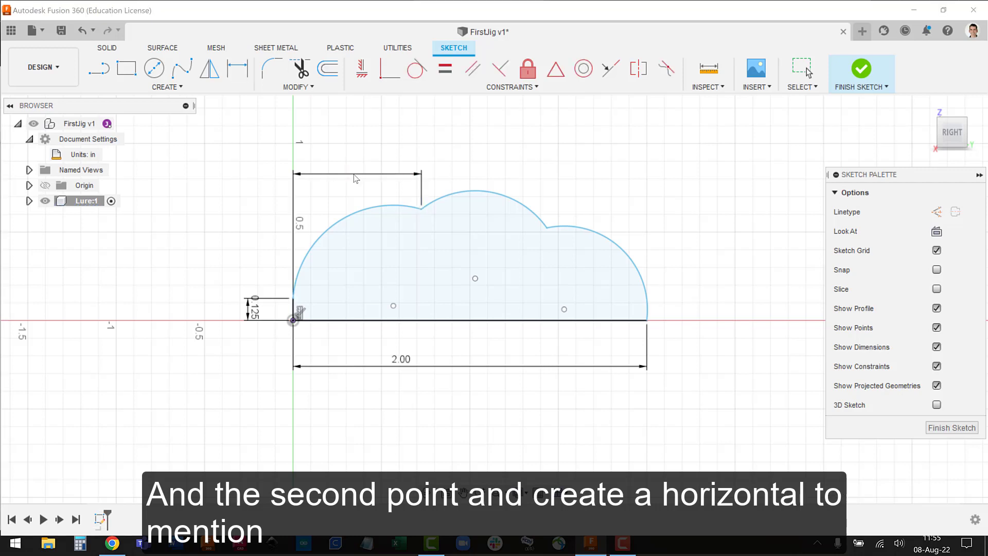
Step: Give the first arc, next to the vertical line, a radius of 0.5 in
left_click(339, 238)
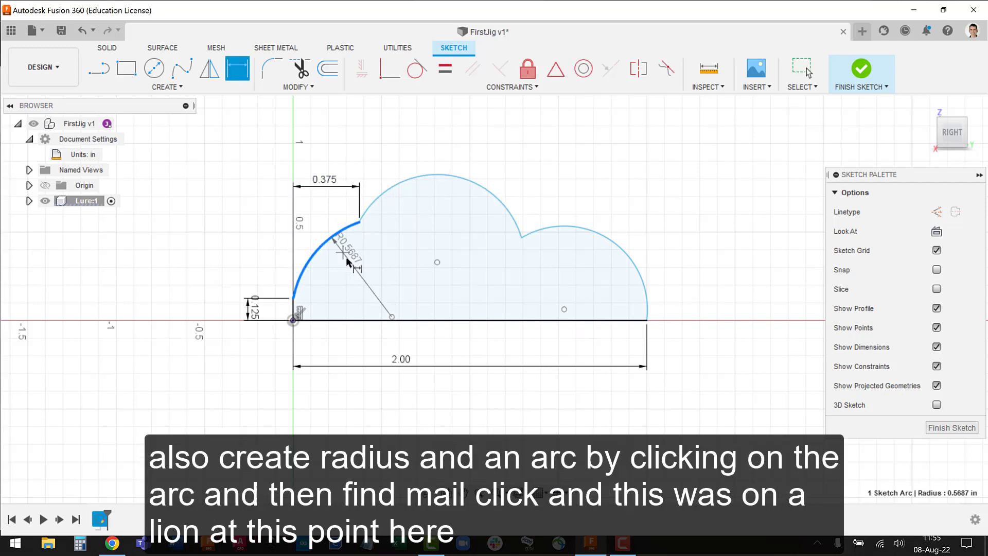
left_click(362, 285)
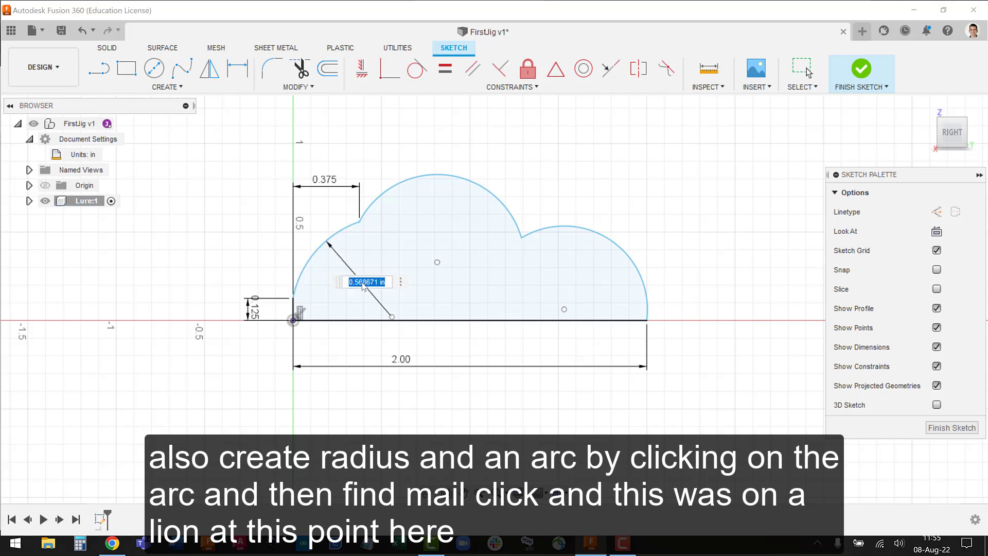
type(".5")
key("Return")
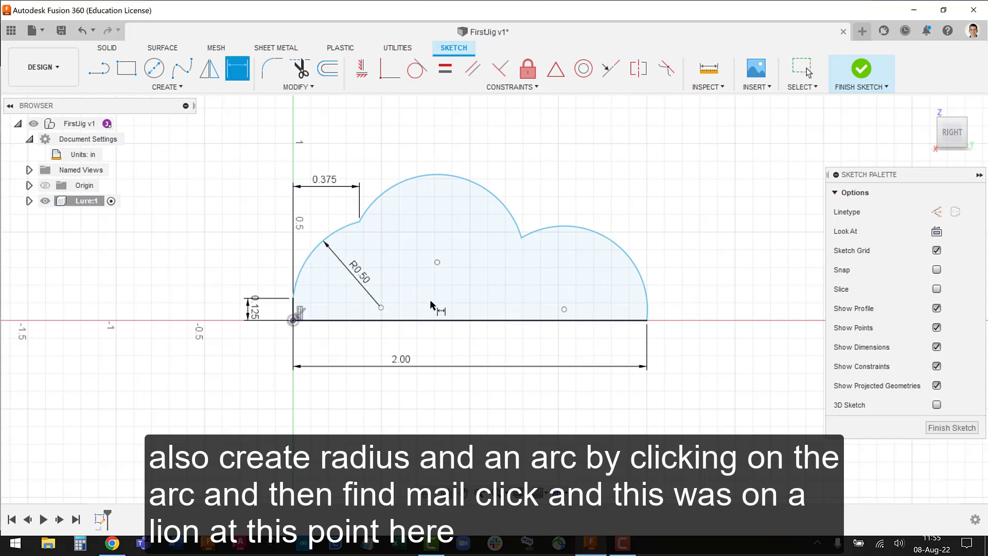
Step: Set the height of the point joining the first and second arcs to 0.2 in above the base line
left_click(359, 222)
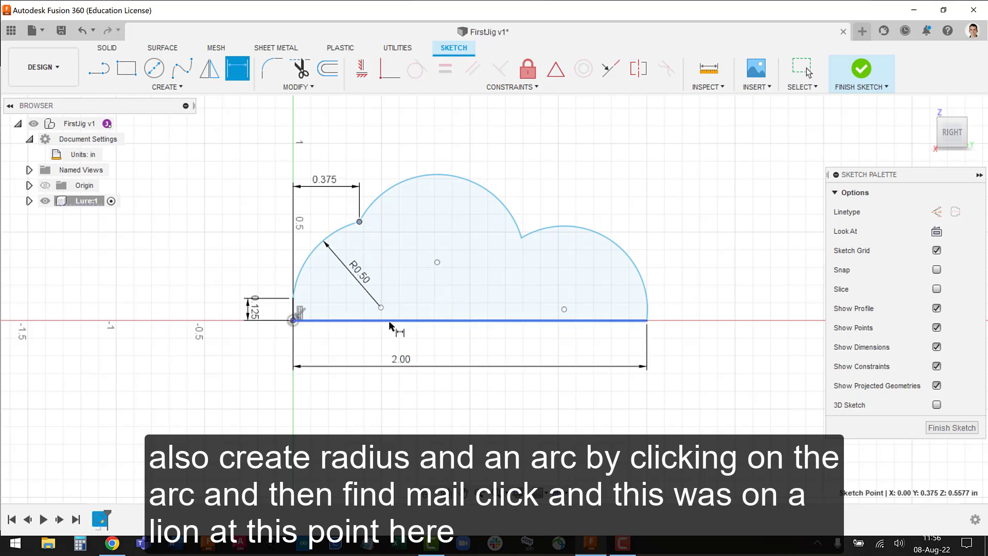
left_click(388, 320)
left_click(377, 399)
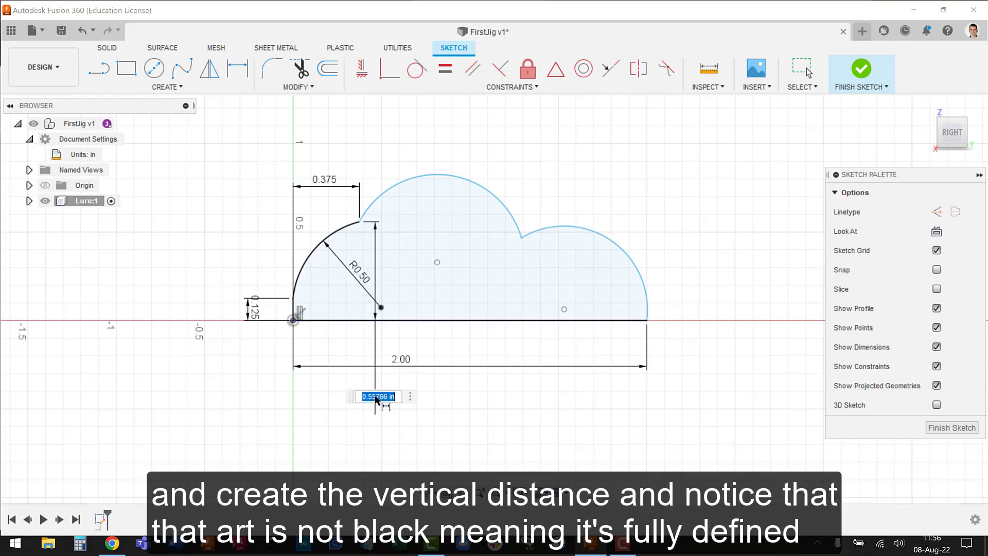
type(".2")
key("Return")
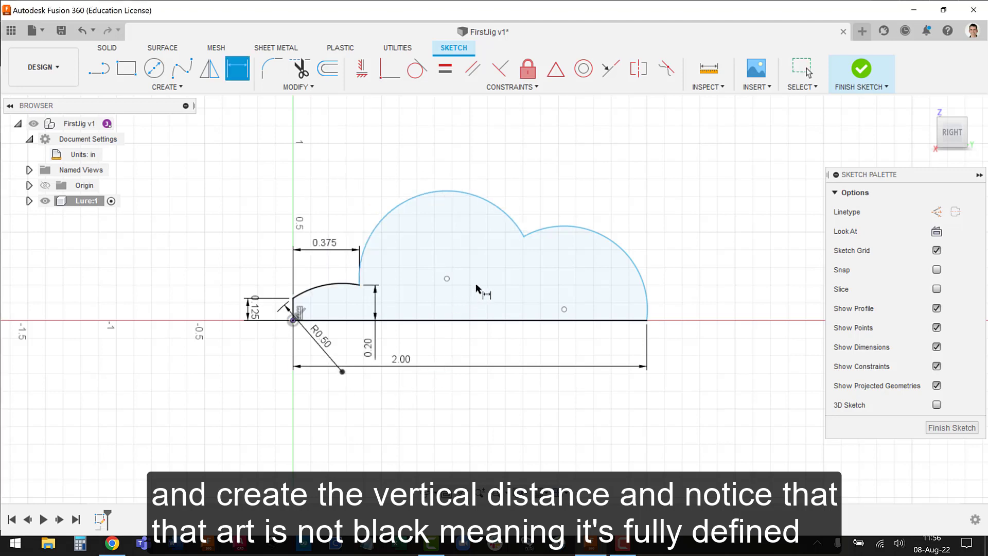
Step: Set the horizontal distance between the second arc's endpoints to 0.65 in
left_click(360, 284)
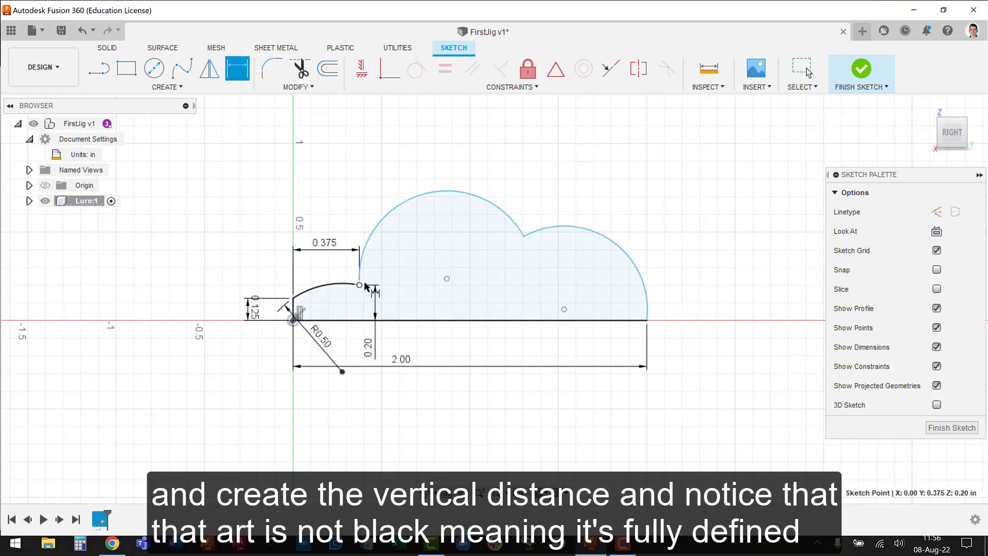
left_click(523, 236)
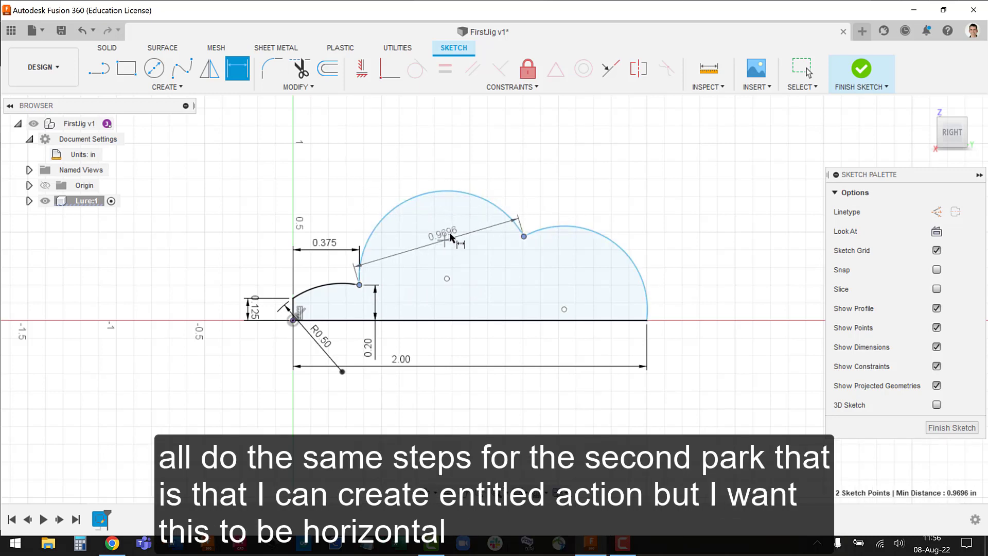
left_click(480, 235)
key("BackSpace")
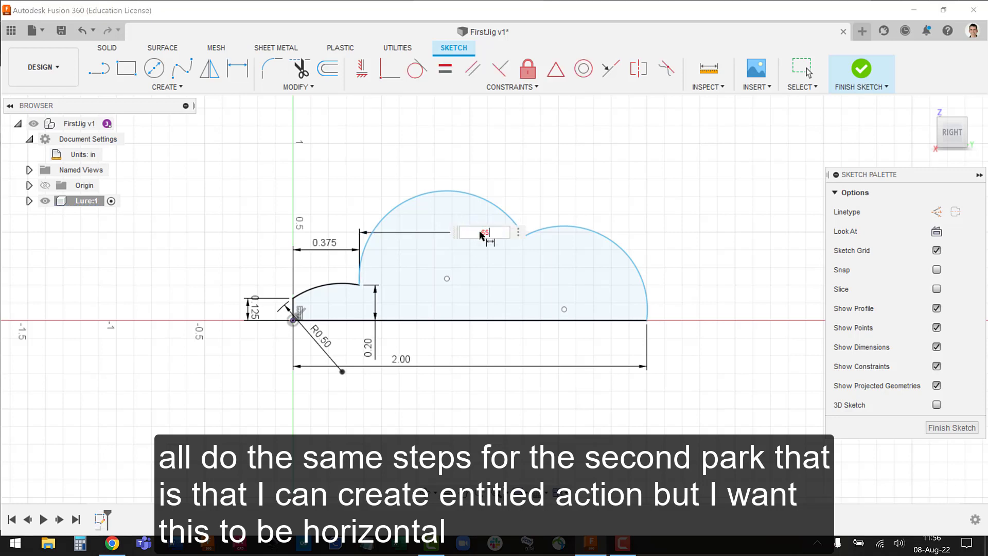
key("Return")
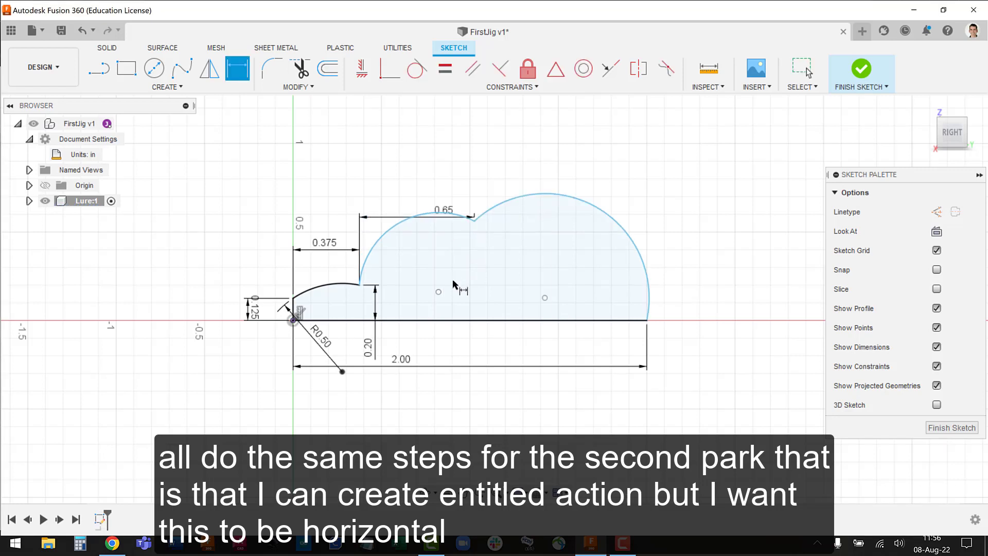
Step: Give the second, middle arc a radius of 0.65 in
left_click(397, 228)
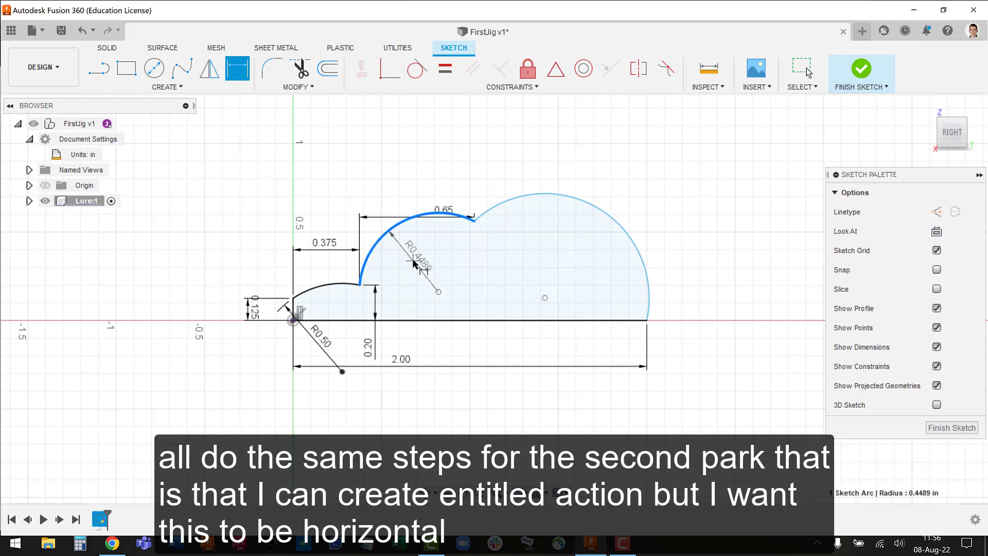
left_click(412, 258)
key("BackSpace")
type(".65")
key("Return")
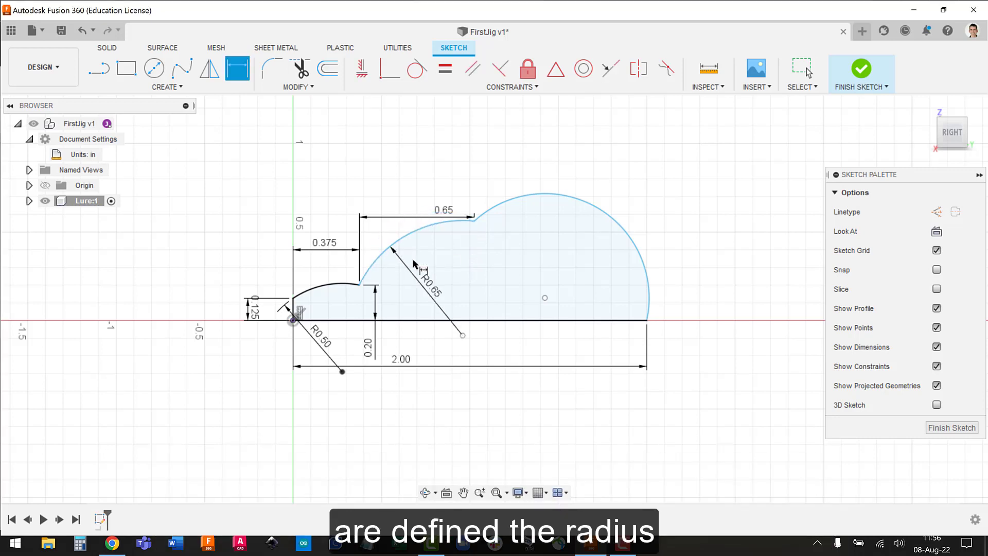
Step: Set the height of the point joining the second and third arcs to 0.27 in above the base line
left_click(475, 221)
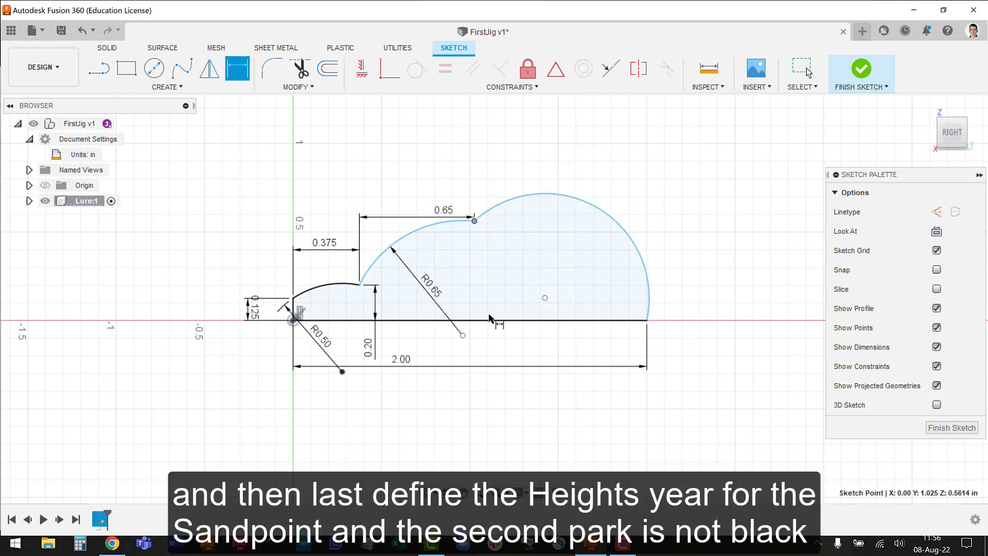
left_click(489, 320)
left_click(487, 390)
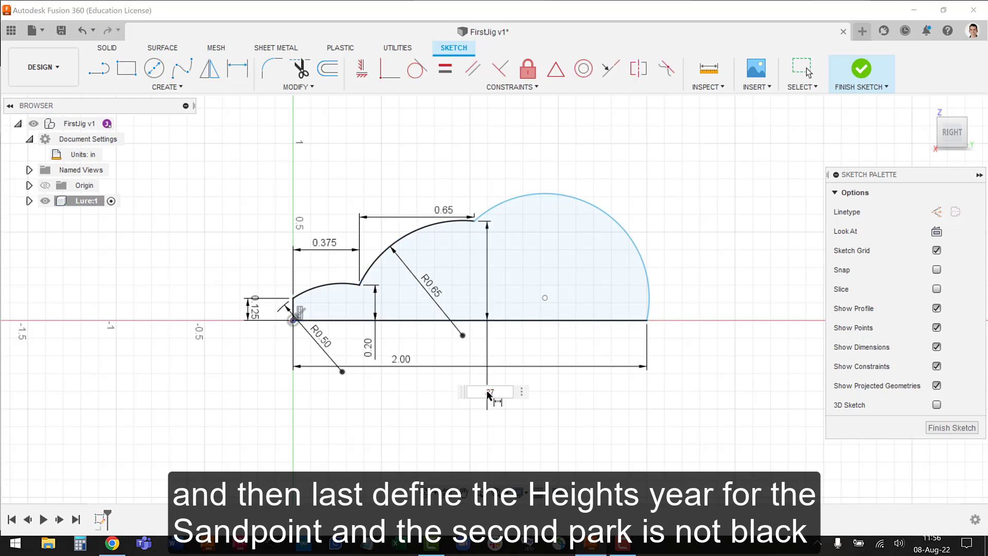
key("Return")
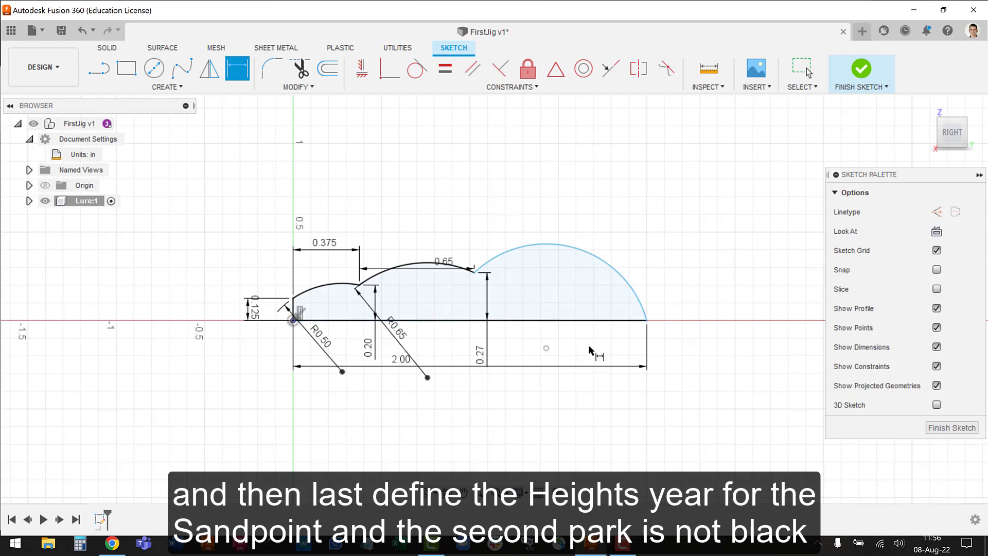
Step: Give the third arc, at the far end of the base line, a radius of 0.70 in
left_click(613, 284)
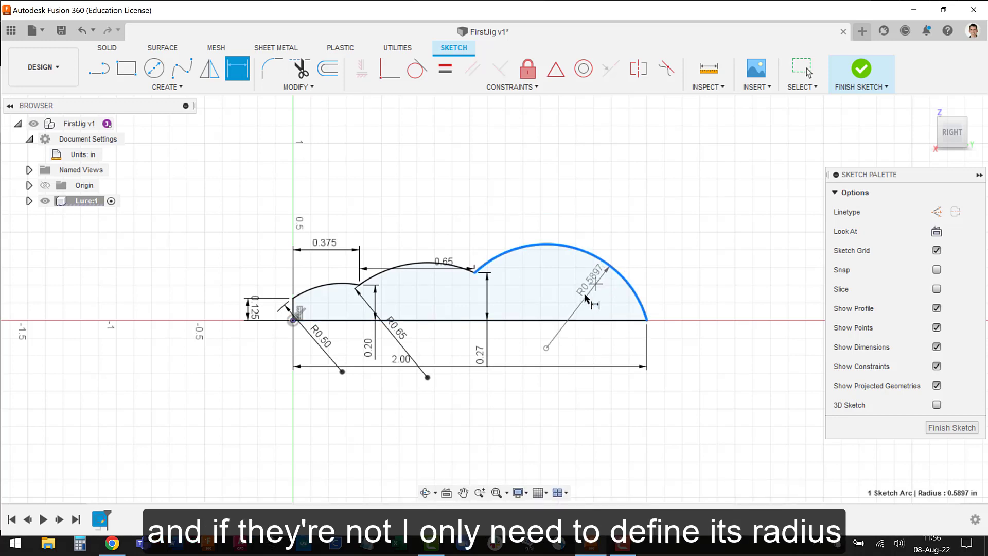
left_click(579, 298)
key("BackSpace")
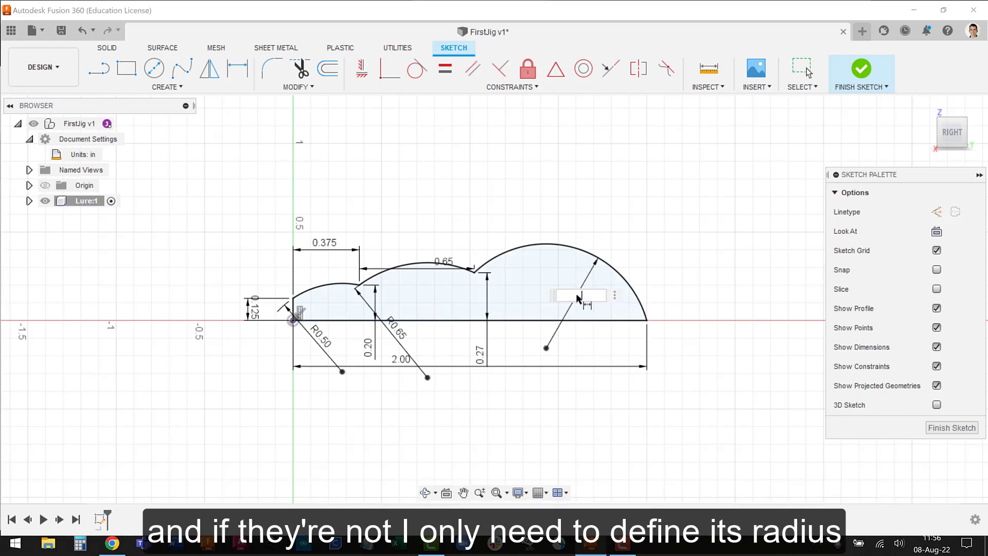
key("Return")
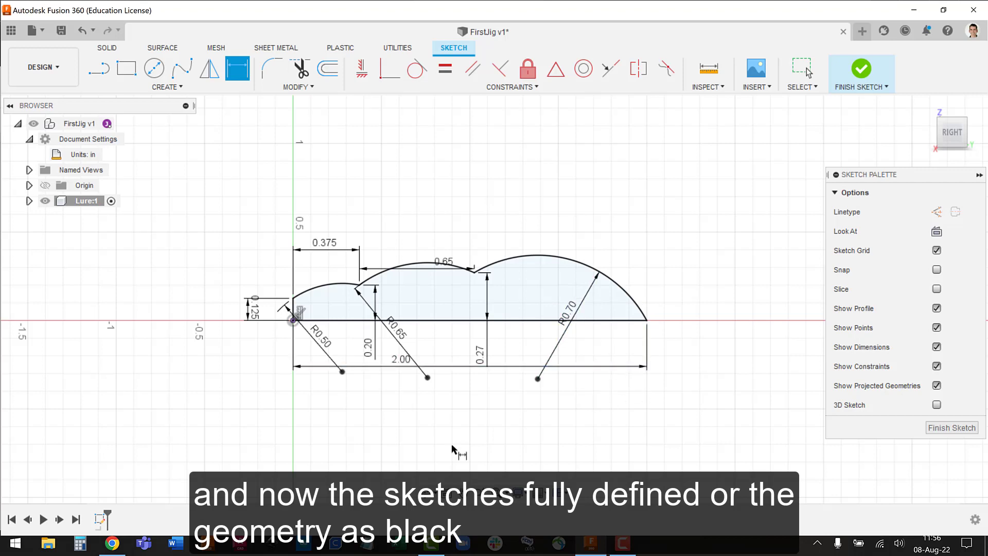
Step: Expand the Lure component's Sketches folder and reposition the second arc's 0.65 in horizontal dimension above the arc
left_click(28, 202)
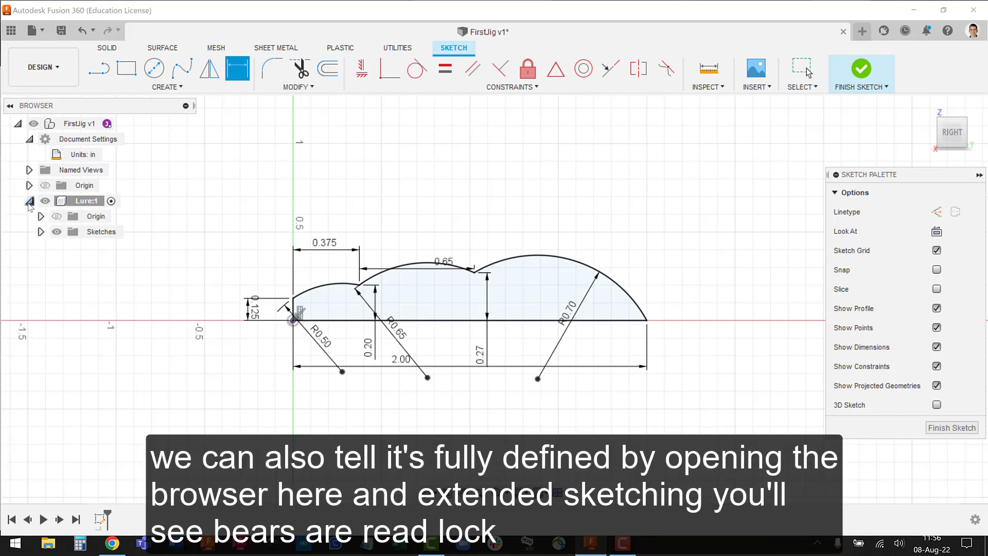
left_click(42, 233)
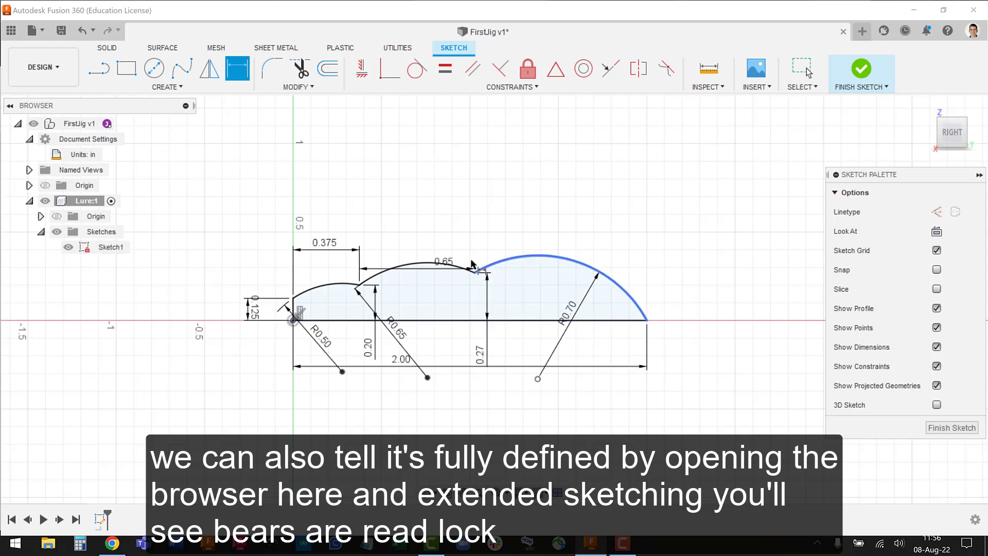
key("Escape")
left_click_drag(444, 268, 446, 251)
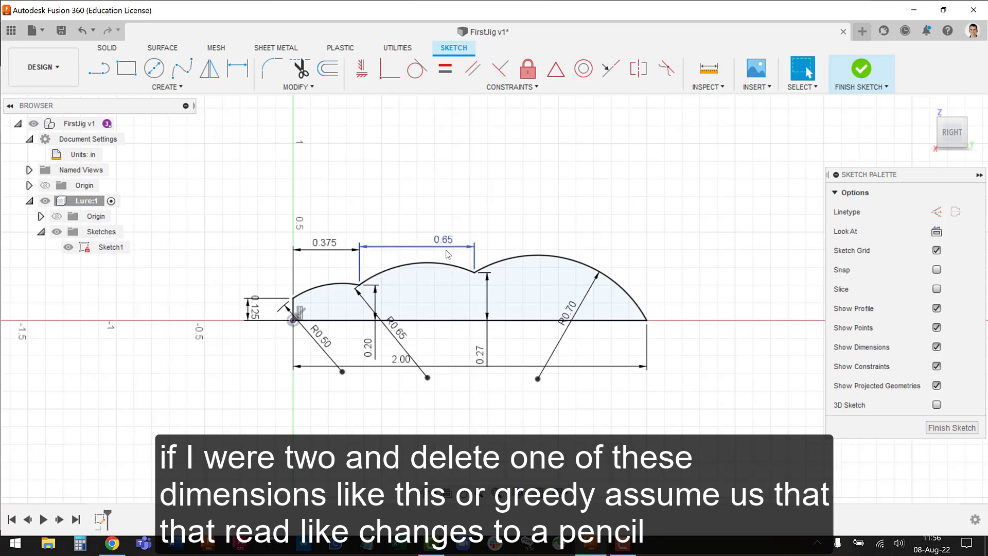
Step: Delete the third arc's radius dimension, and undo the deletion
left_click(565, 335)
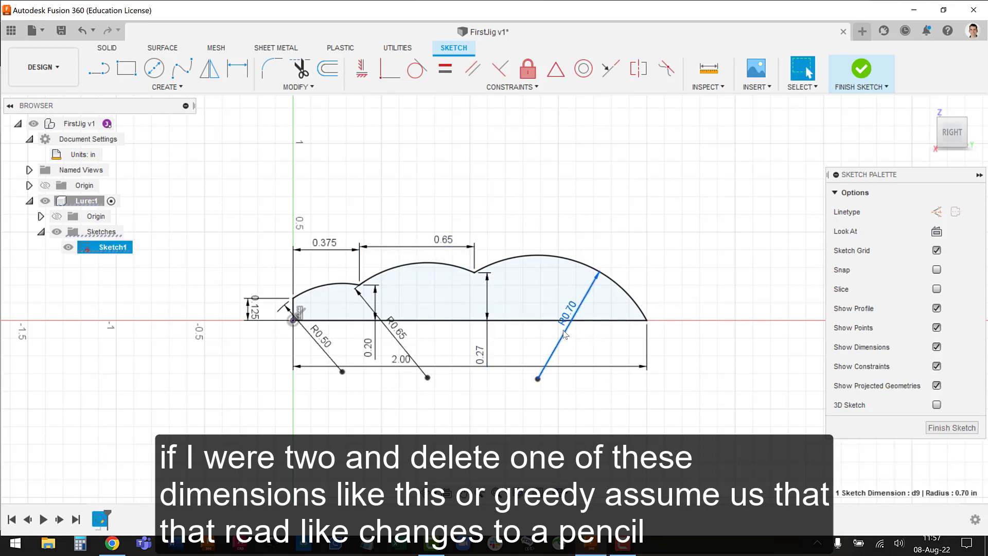
key("Delete")
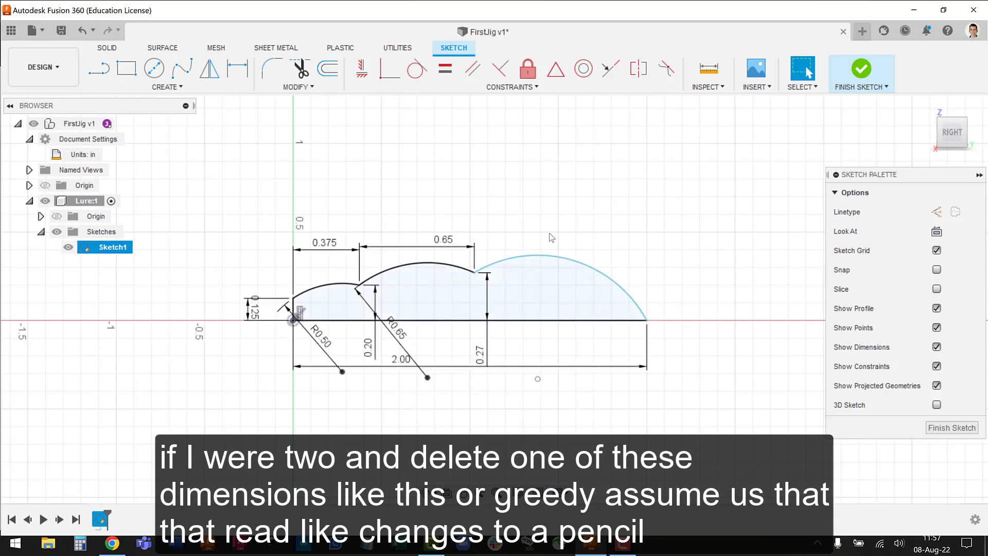
key("ctrl+z")
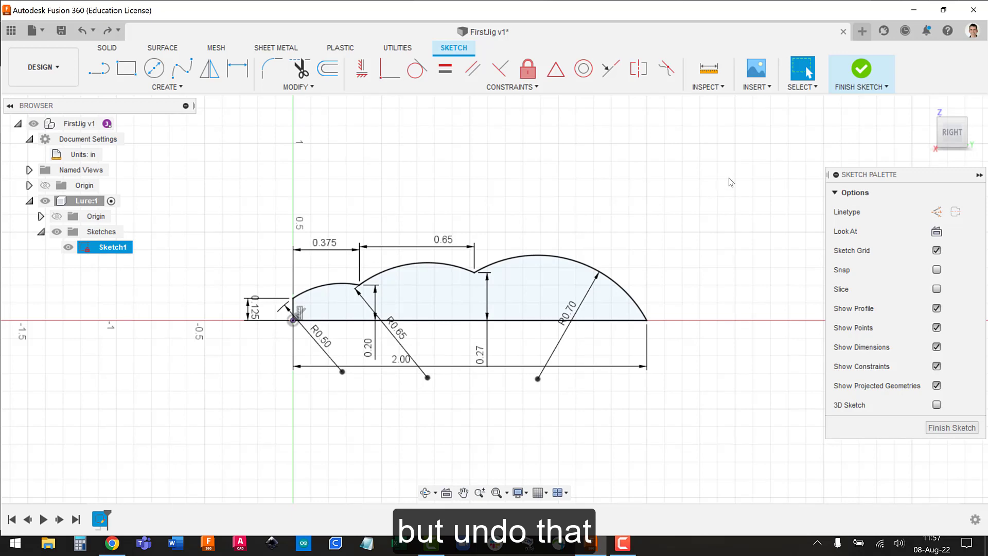
Step: Finish the lure profile sketch and switch to the isometric home view
left_click(860, 75)
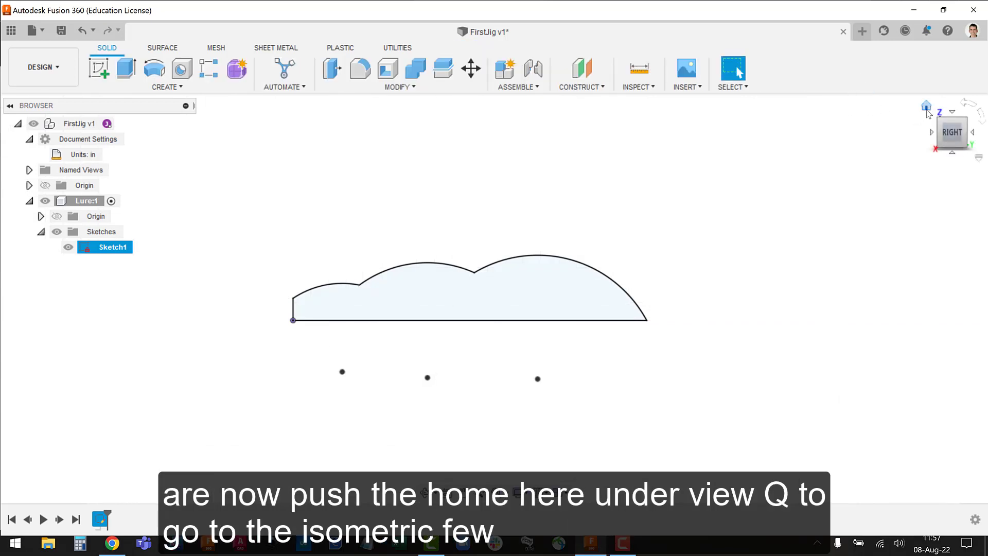
left_click(926, 107)
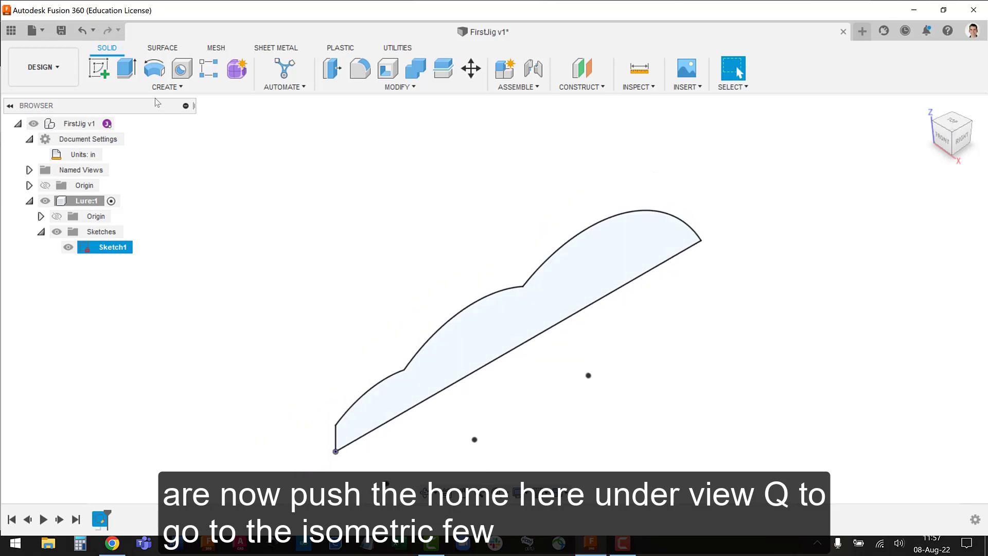
Step: Revolve the closed lure profile 360 degrees about the Y axis as a new body, and save the design
left_click(156, 72)
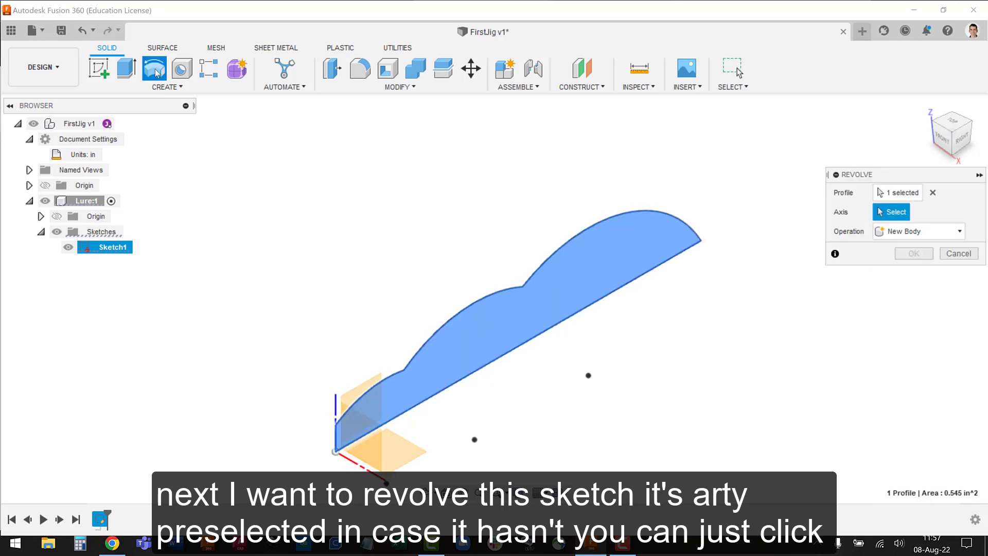
left_click(932, 193)
left_click(609, 251)
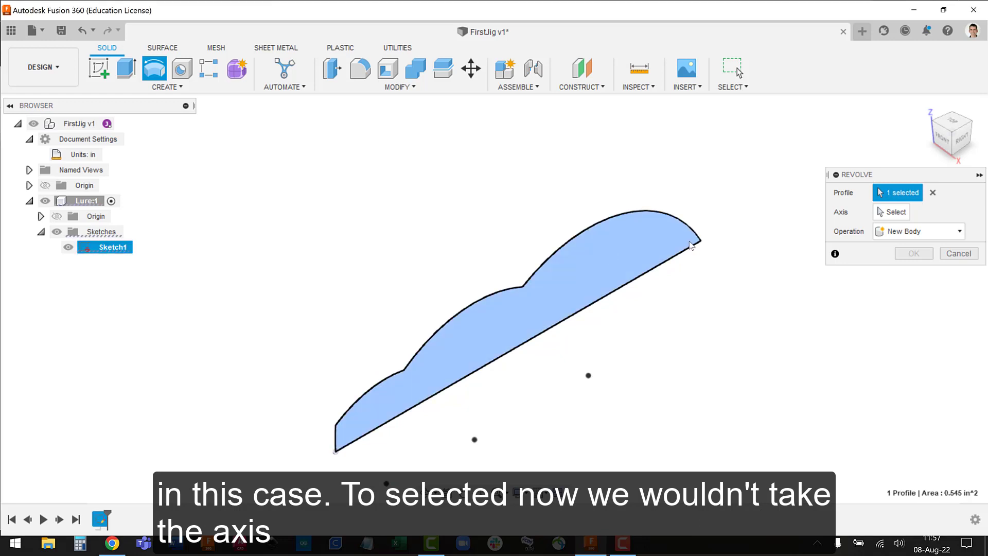
left_click(896, 211)
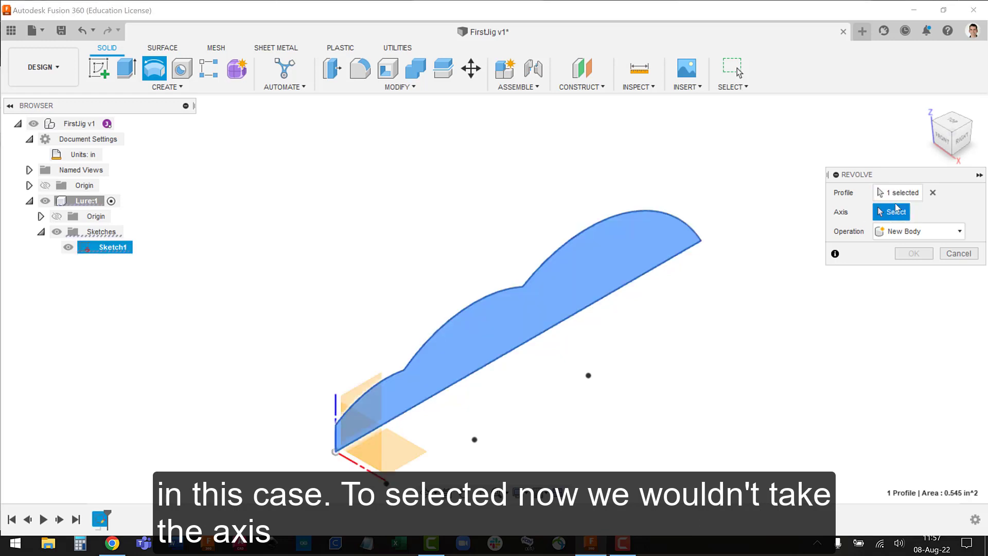
left_click(358, 436)
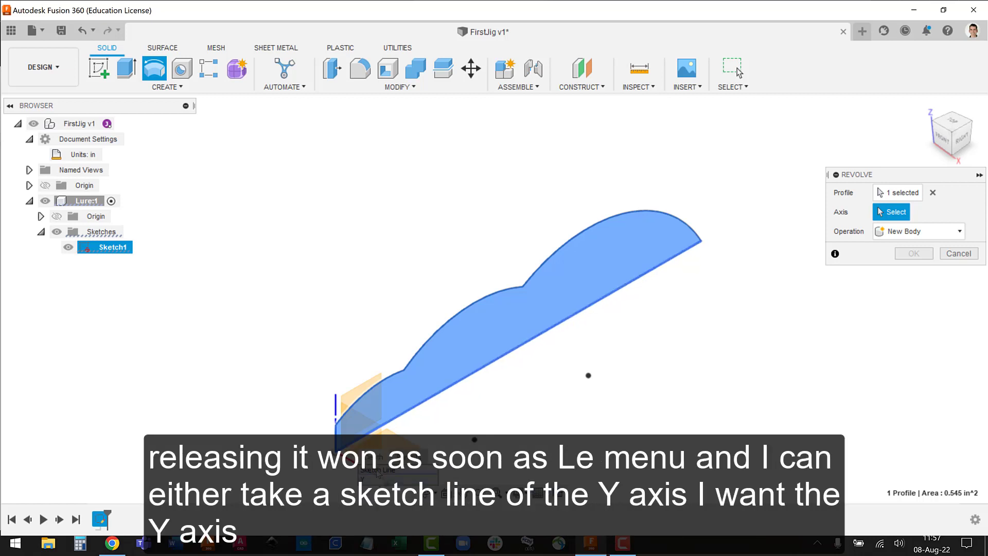
left_click(378, 480)
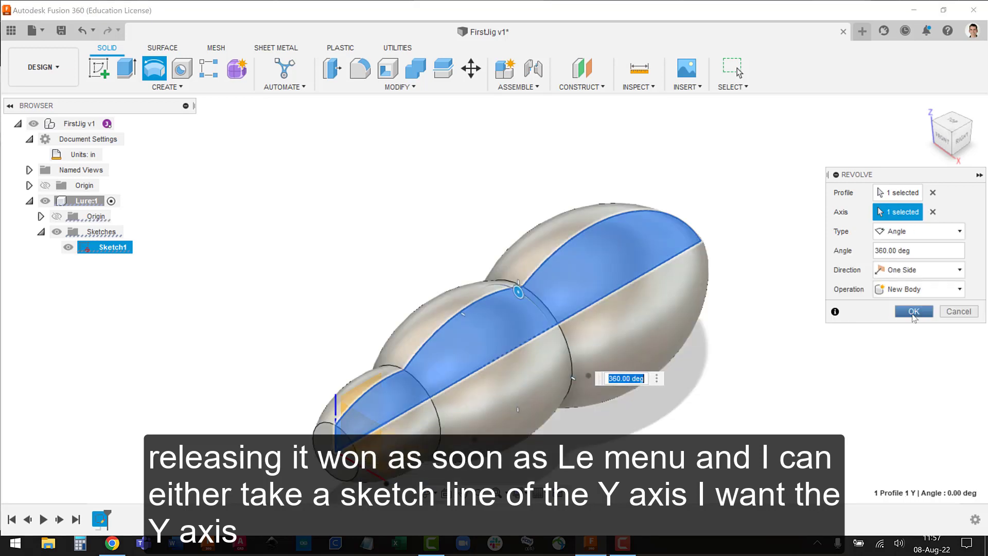
left_click(913, 312)
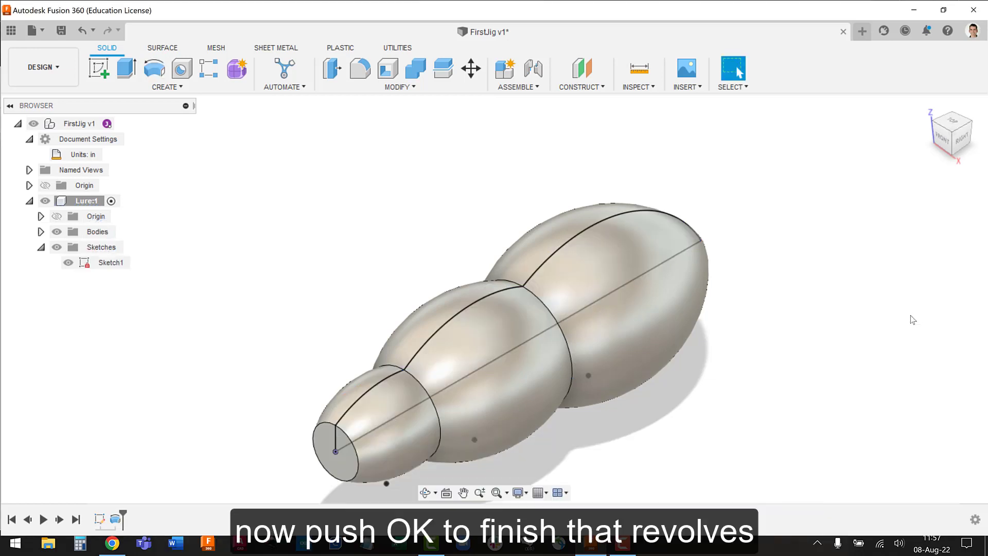
key("ctrl+s")
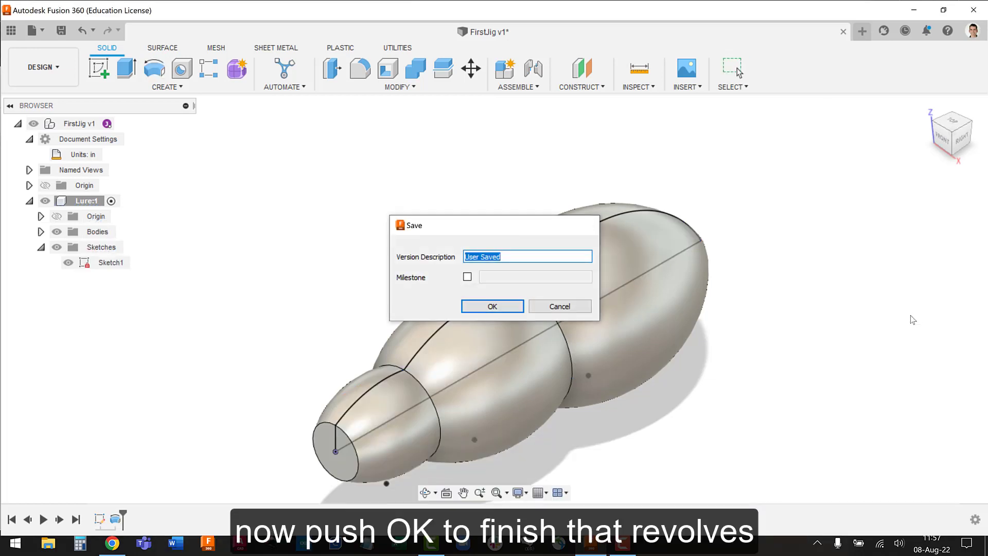
key("Return")
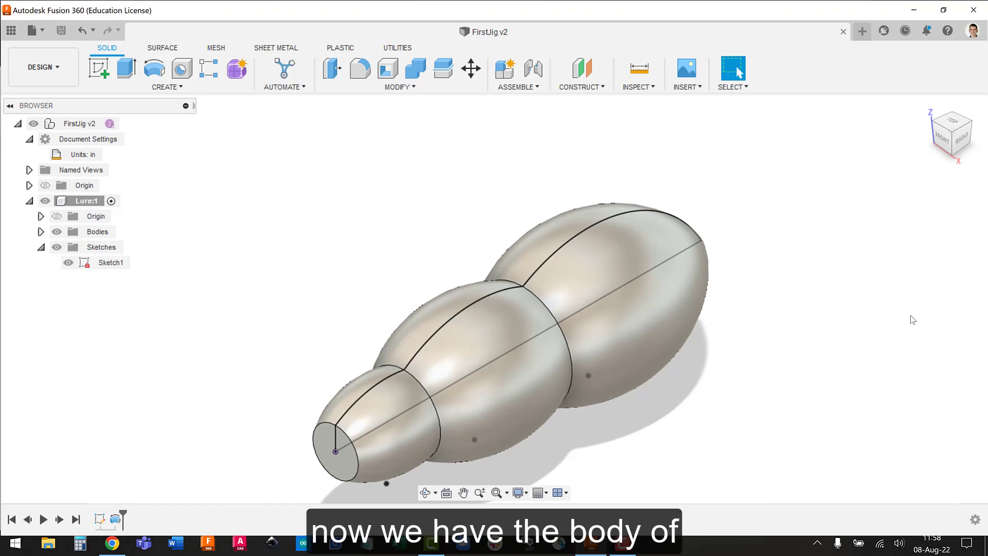
Step: Start a new sketch in the Lure component on the horizontal XY plane and look straight at it
left_click(99, 68)
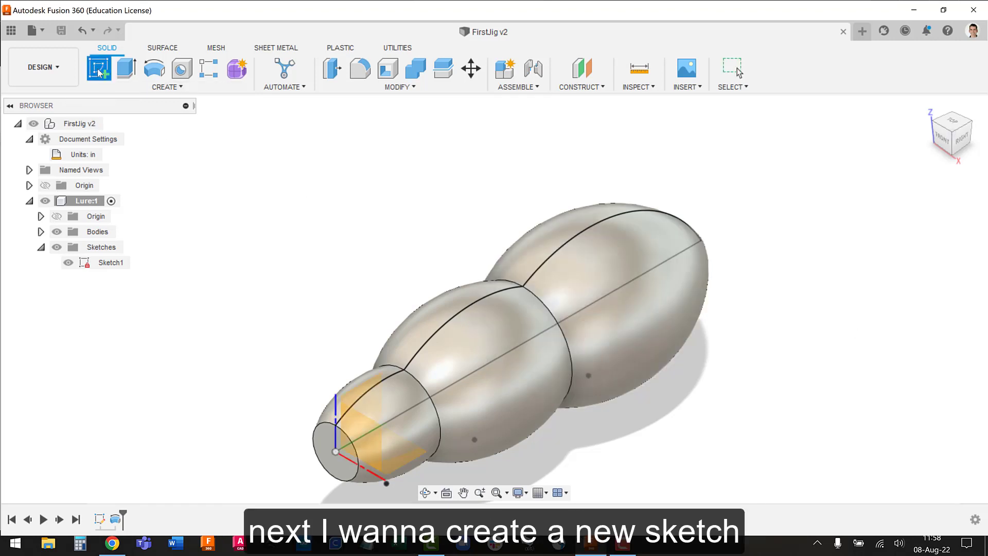
left_click(402, 461)
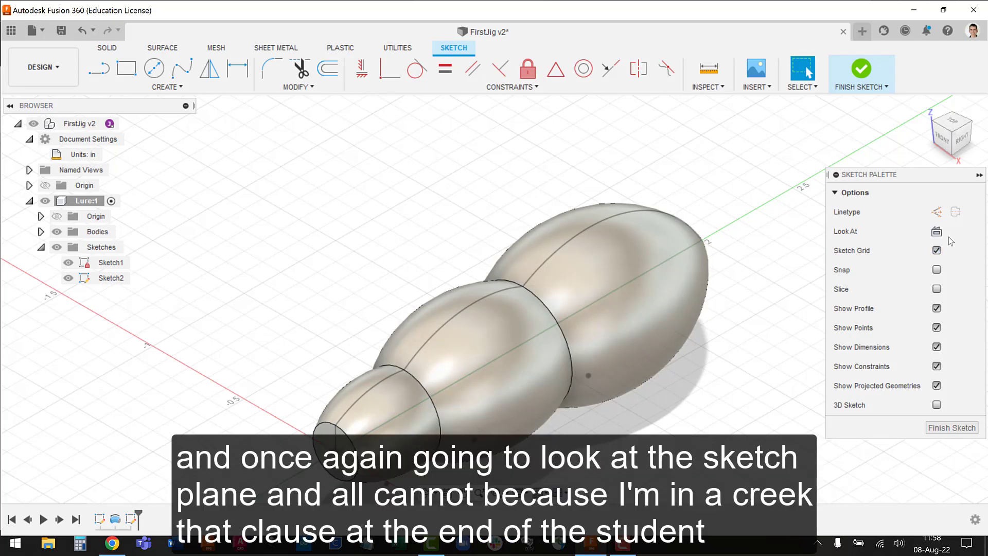
left_click(937, 232)
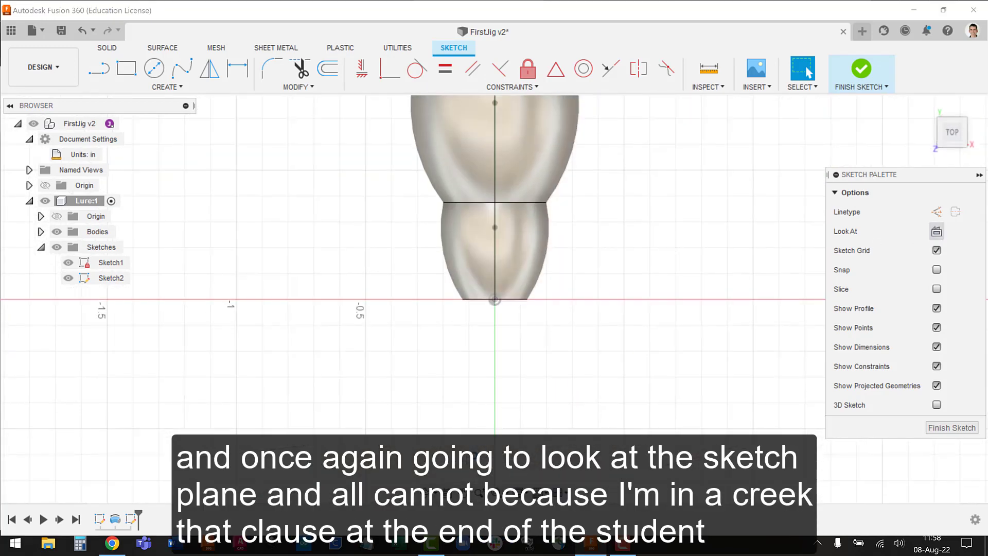
Step: Project the circular edge between the two largest lure sections and the point at the body's pointed tip into the sketch
scroll(566, 201, "down", 3)
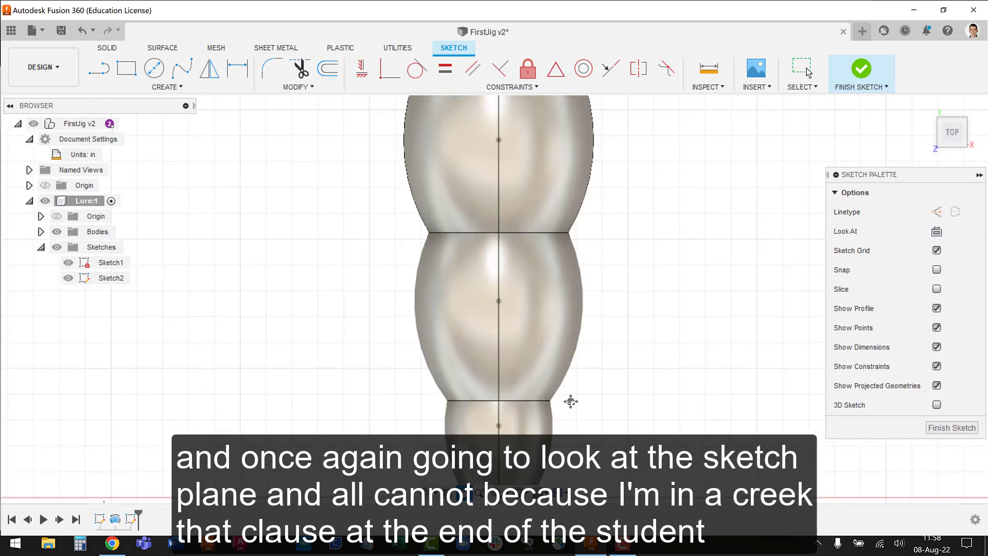
middle_click_drag(590, 253, 585, 361)
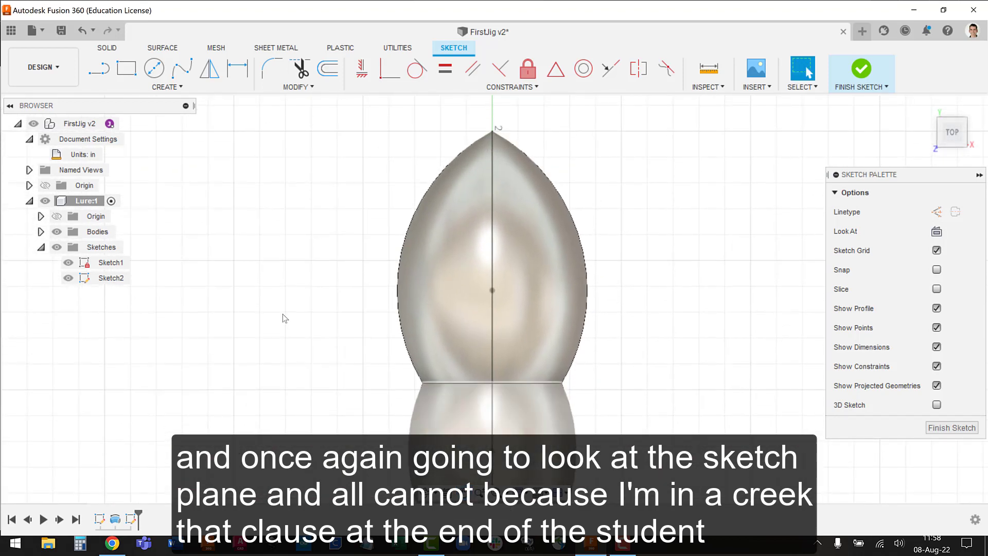
left_click(167, 86)
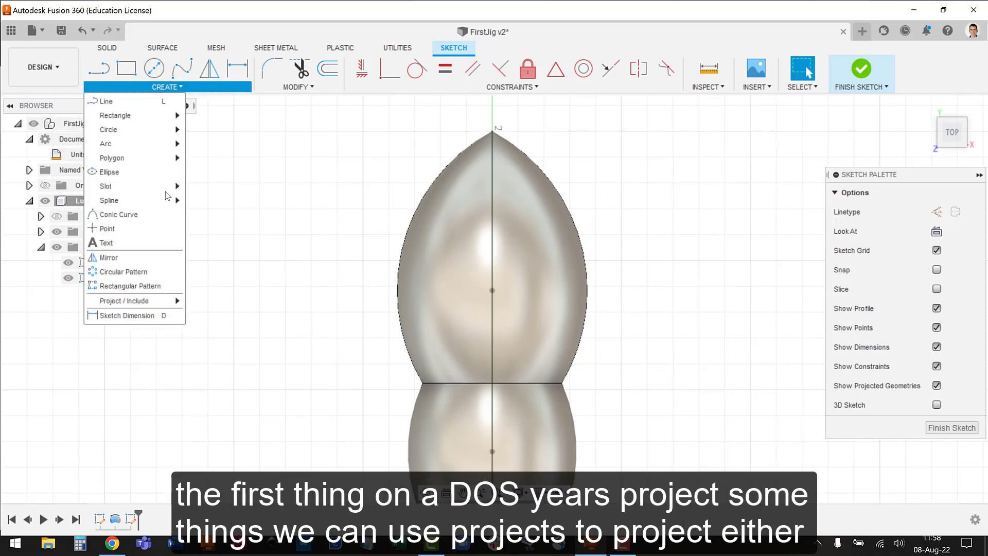
mouse_move(177, 301)
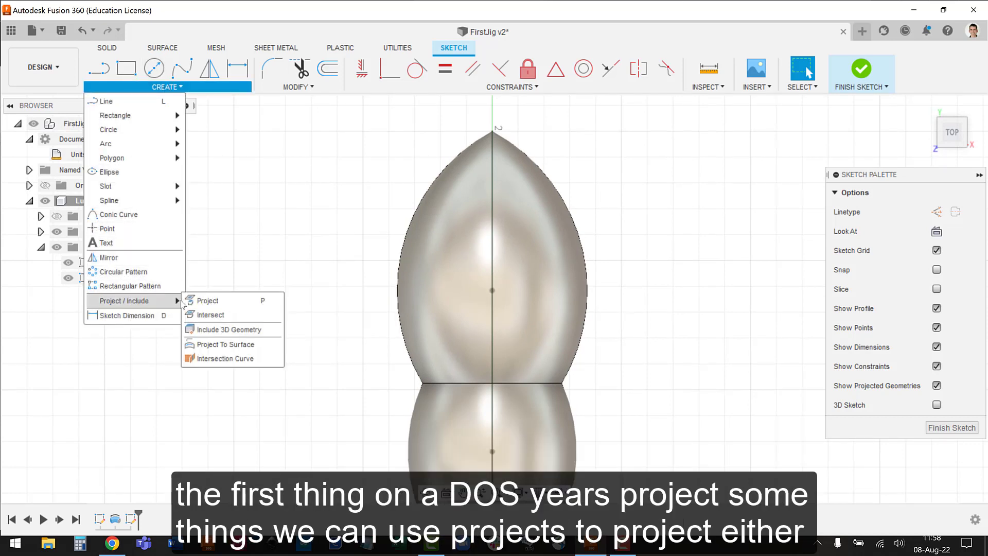
left_click(218, 301)
left_click(516, 386)
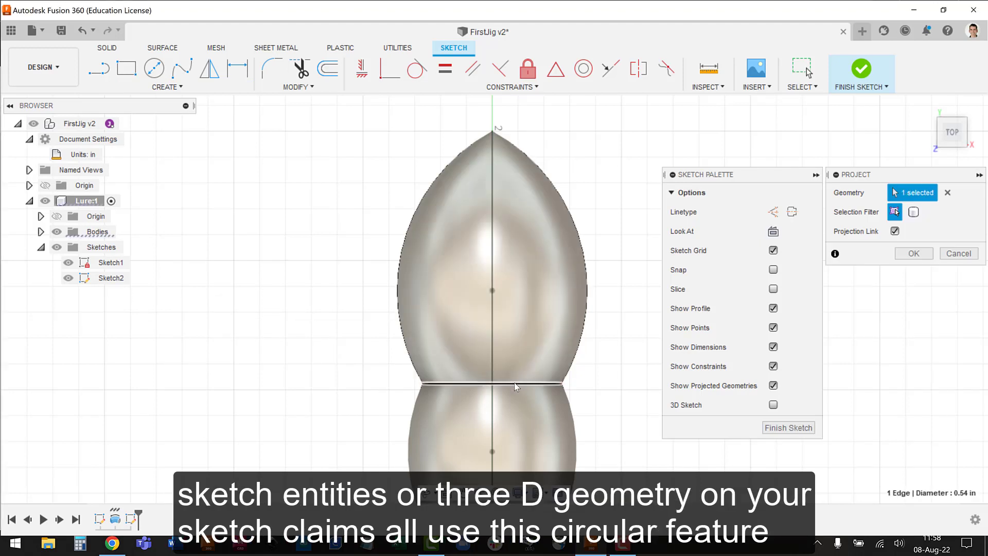
left_click(492, 131)
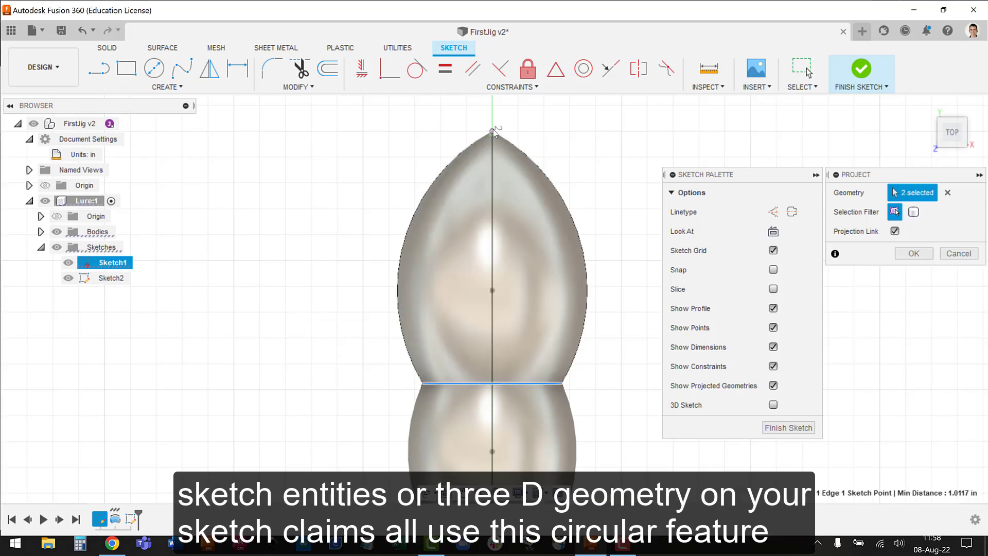
left_click(913, 253)
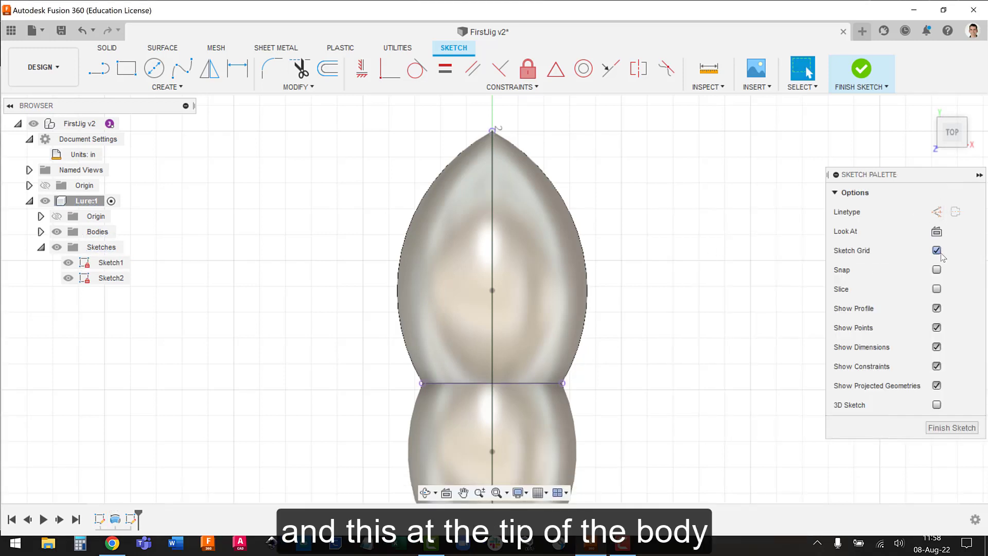
Step: Slice the model at the sketch plane and rotate the top view a quarter turn so the lure lies horizontally
left_click(936, 289)
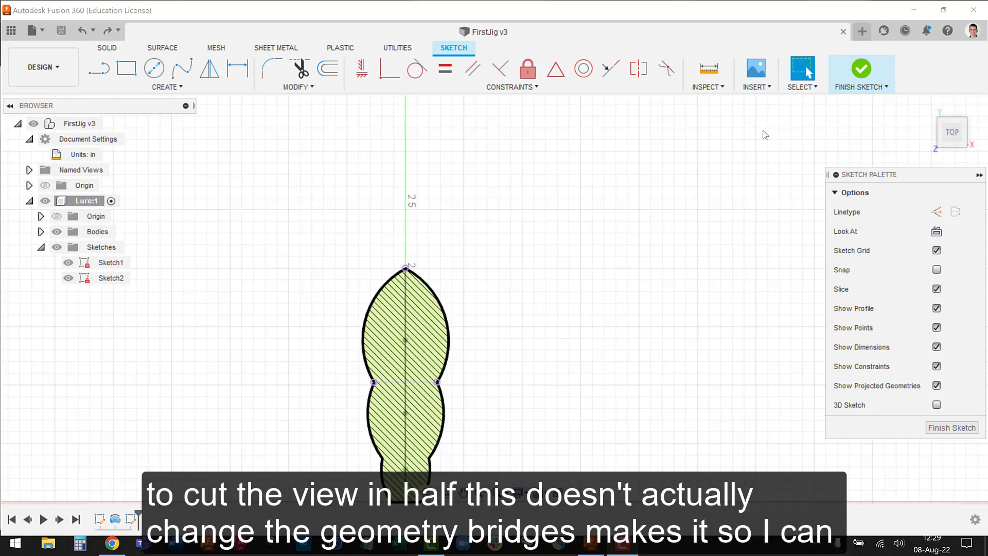
mouse_move(947, 112)
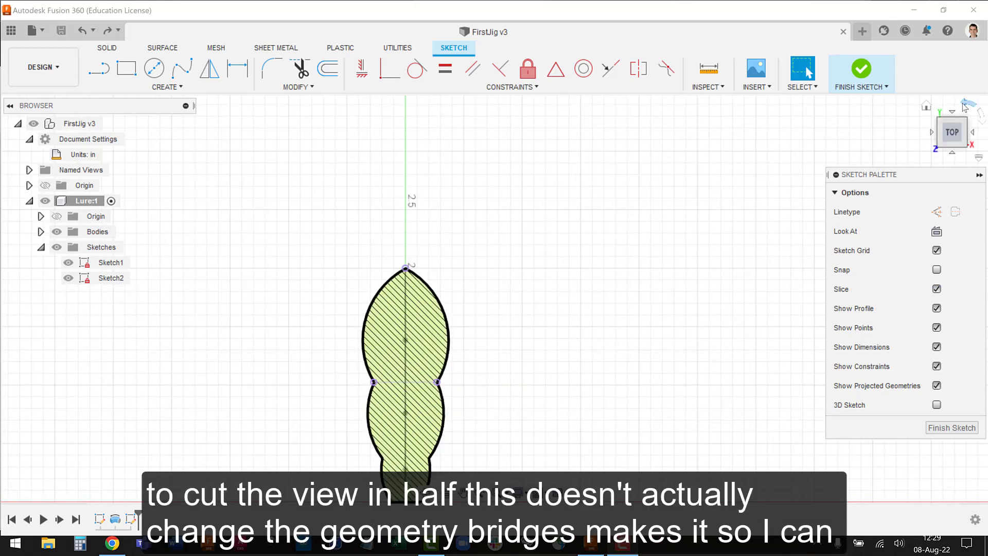
left_click(965, 106)
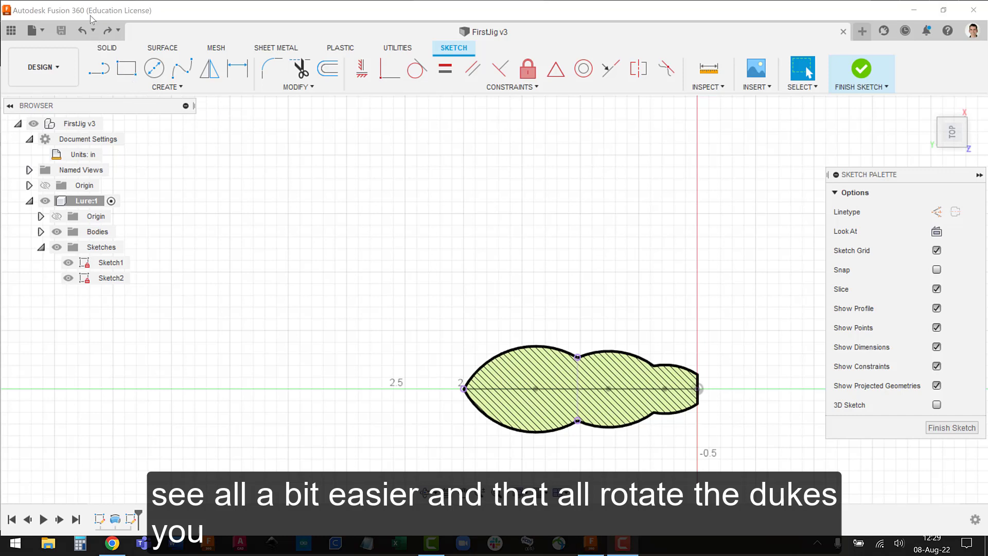
Step: Sketch two connected 3-point arcs for the claw's outside, running from inside the lure's tip section outward beyond the pointed tip
left_click(175, 87)
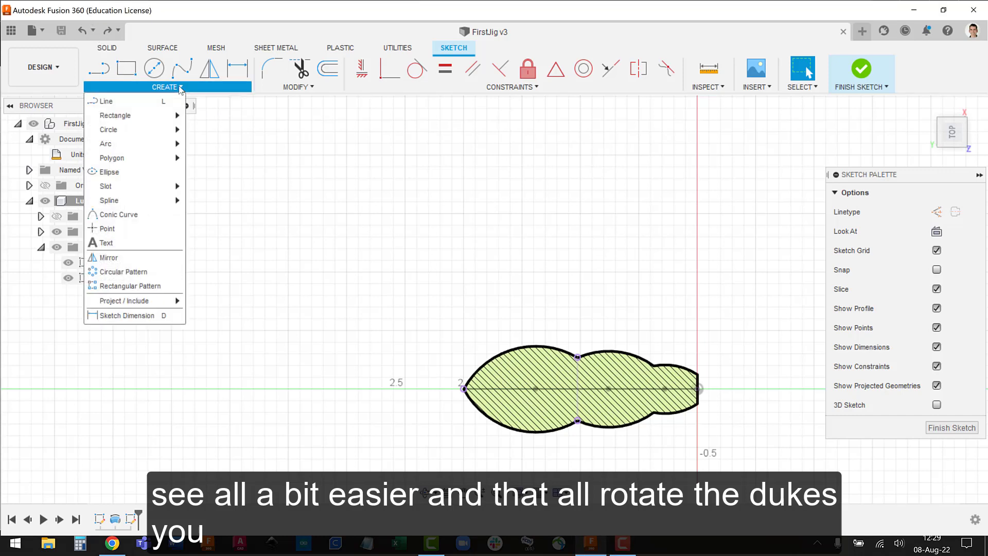
mouse_move(167, 144)
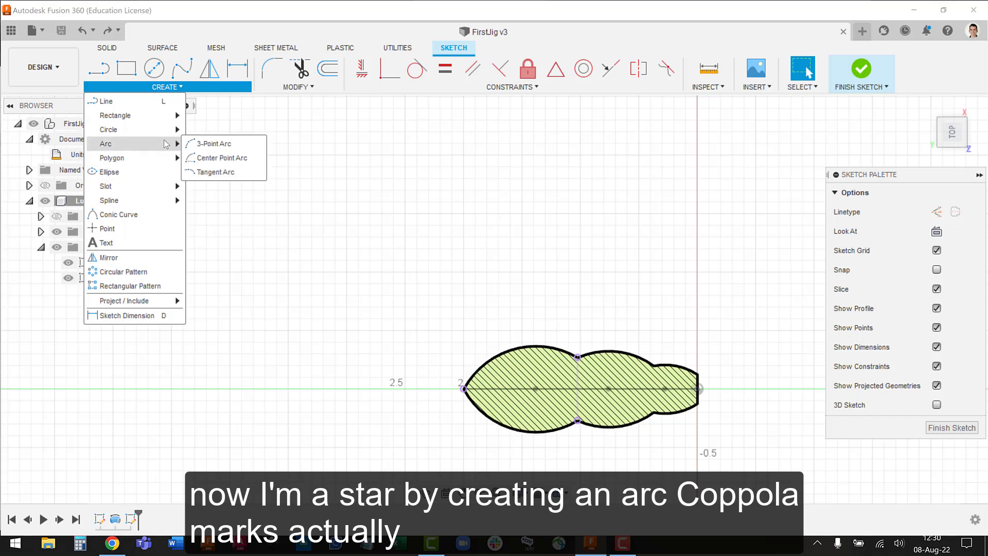
left_click(213, 144)
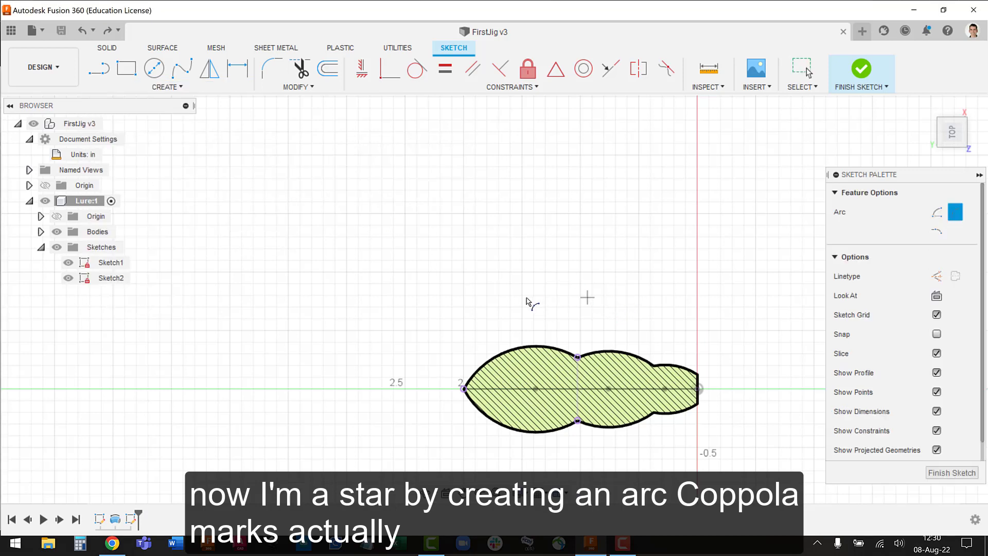
left_click(517, 386)
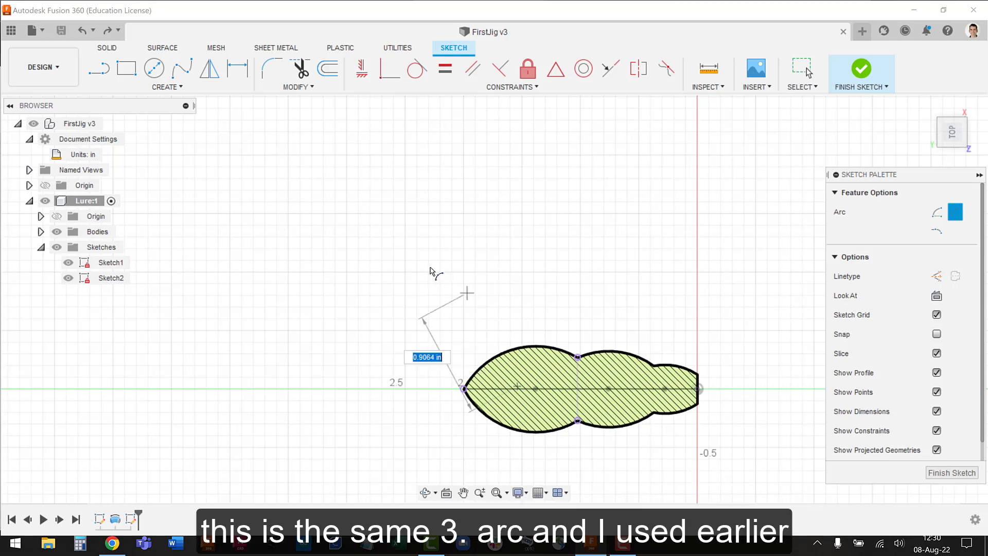
left_click(344, 292)
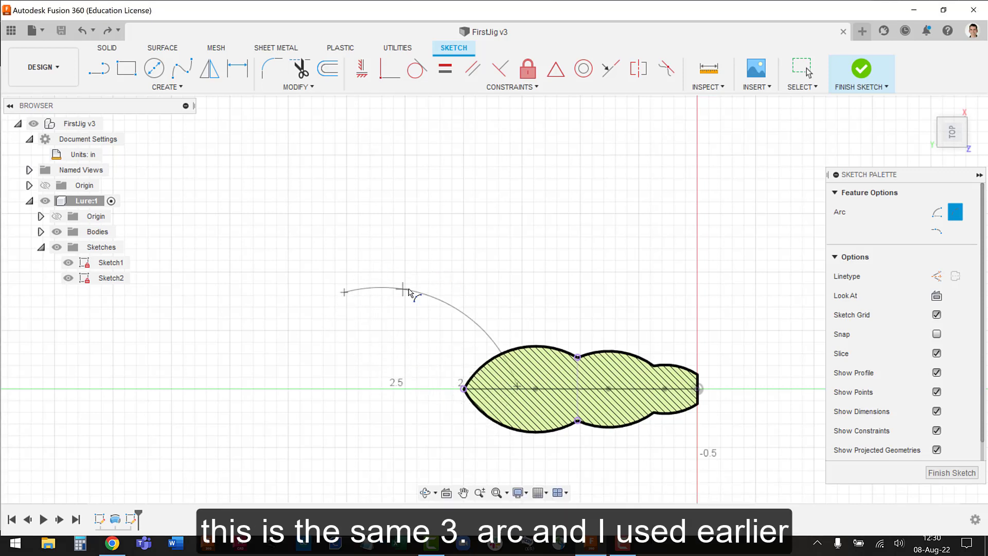
left_click(437, 306)
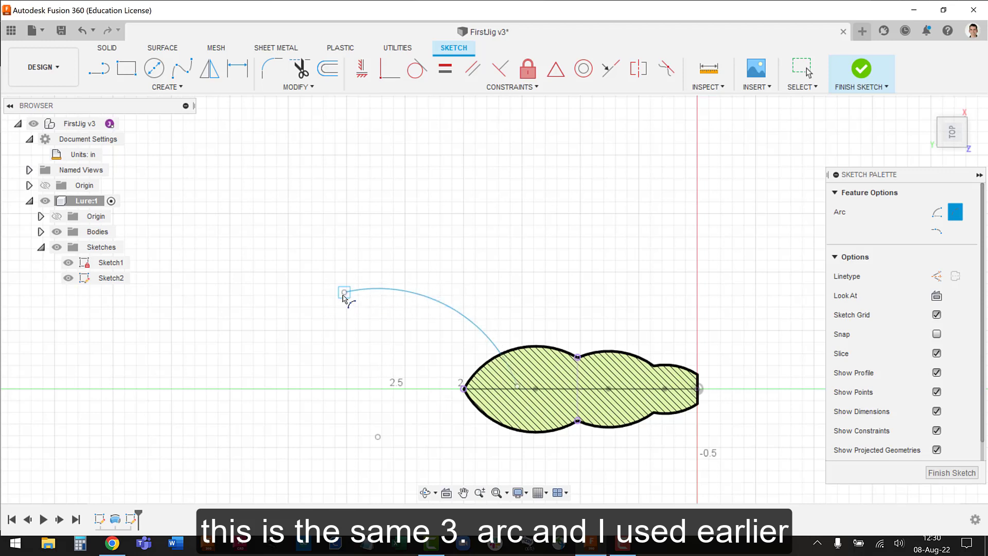
left_click(344, 293)
left_click(270, 363)
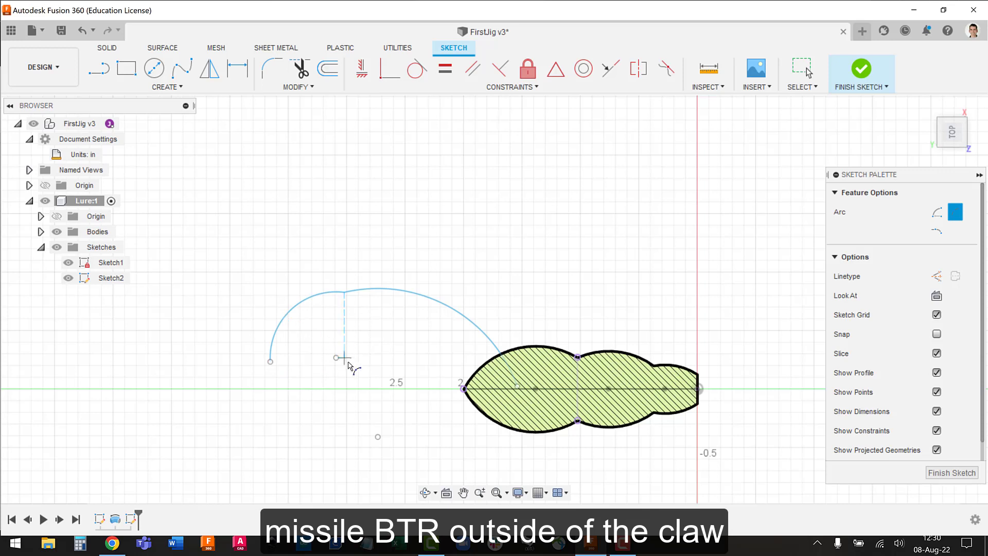
key("Escape")
Step: Sketch the claw's inside from the outer arc's free end: an angled line about 0.53 in long, a vertical line, and a horizontal line toward the tip
left_click(99, 67)
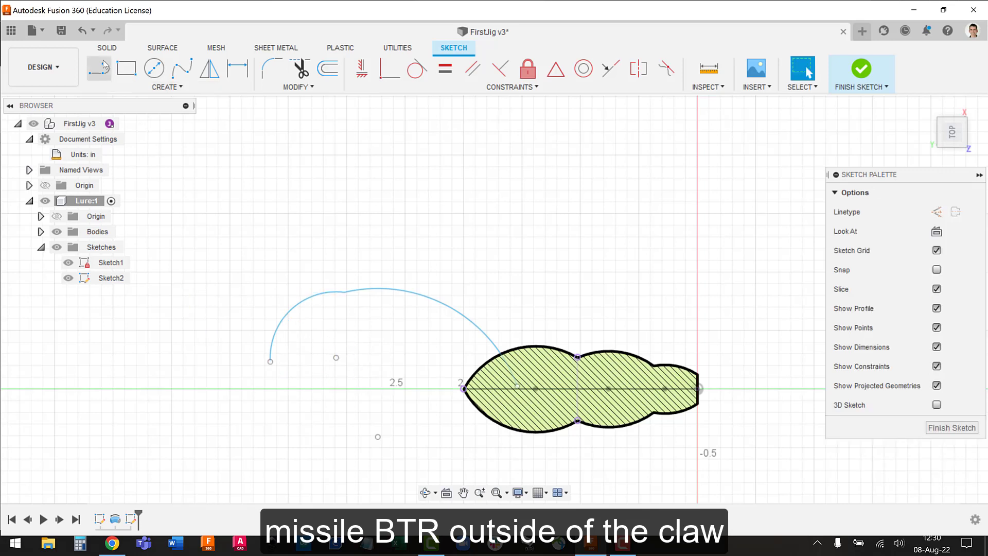
left_click(270, 361)
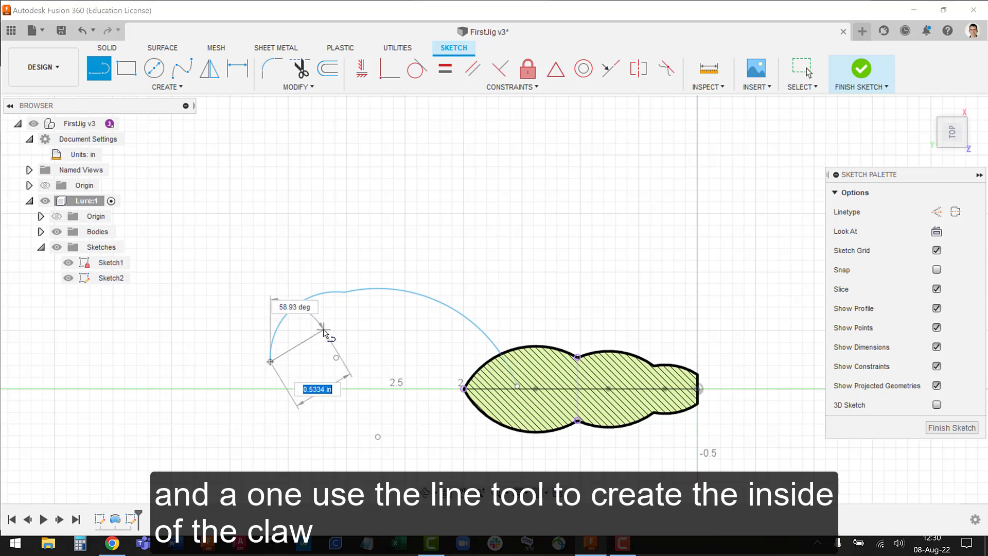
left_click(323, 329)
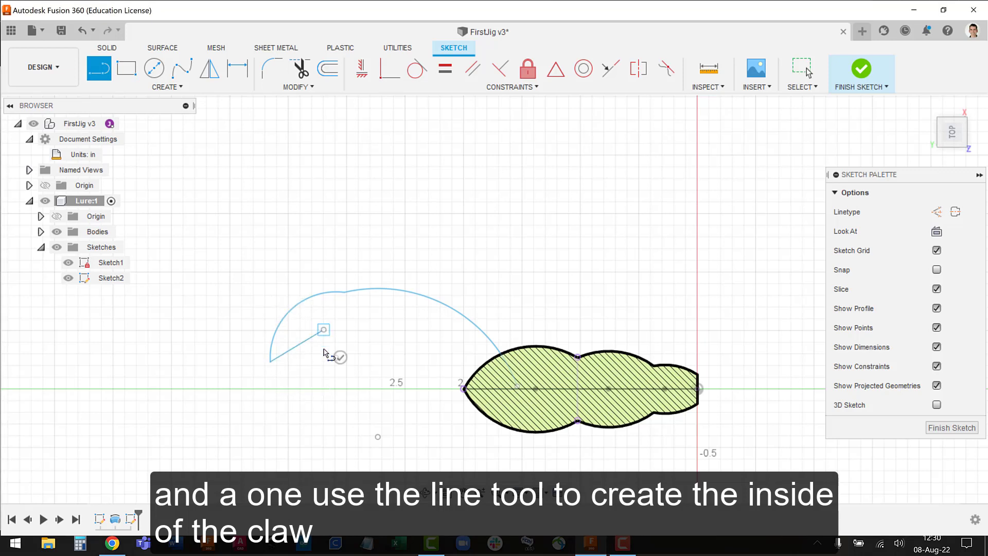
left_click(323, 384)
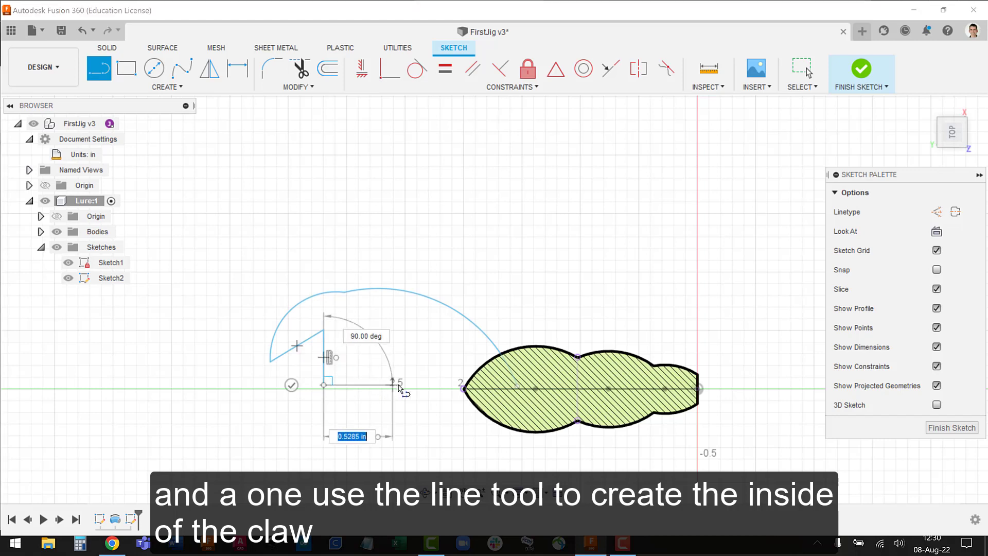
double_click(446, 387)
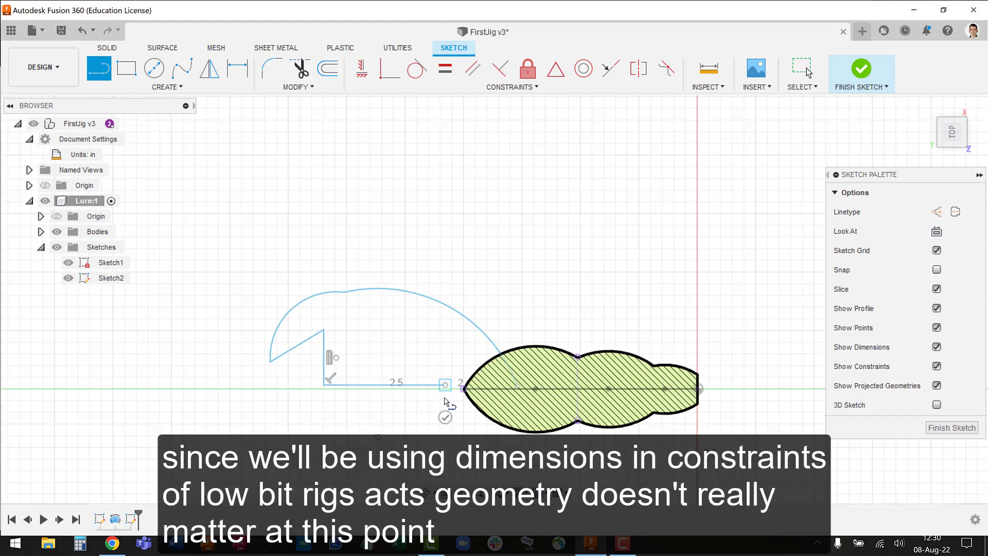
Step: Sketch a small circle around the free end of the claw's horizontal line, just beyond the lure's pointed tip
key("c")
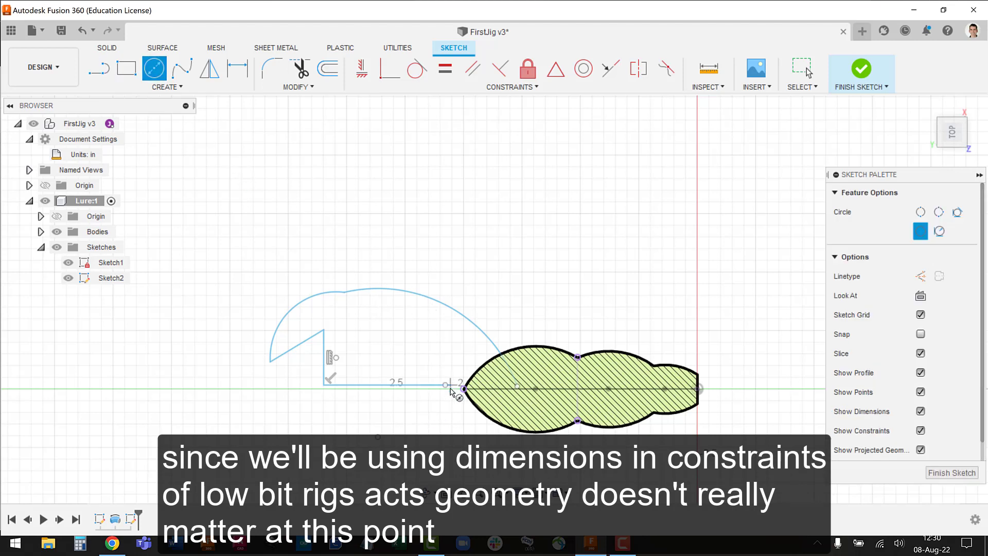
scroll(452, 395, "up", 3)
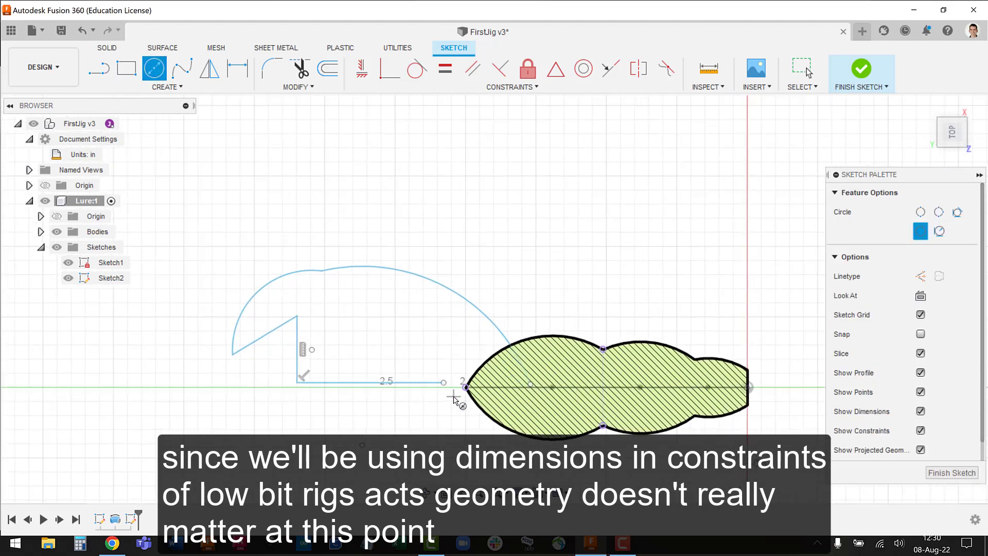
scroll(453, 395, "up", 1)
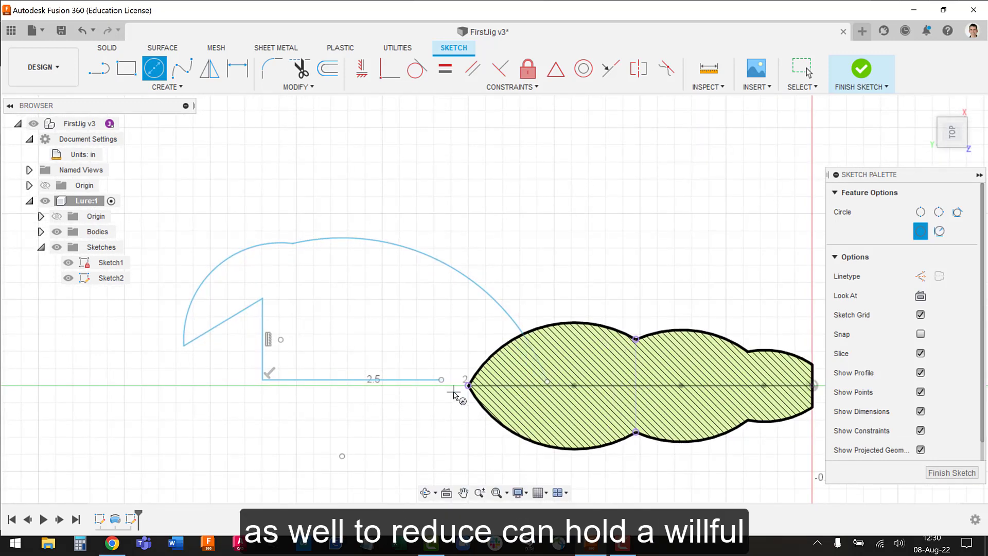
left_click(453, 392)
left_click(427, 365)
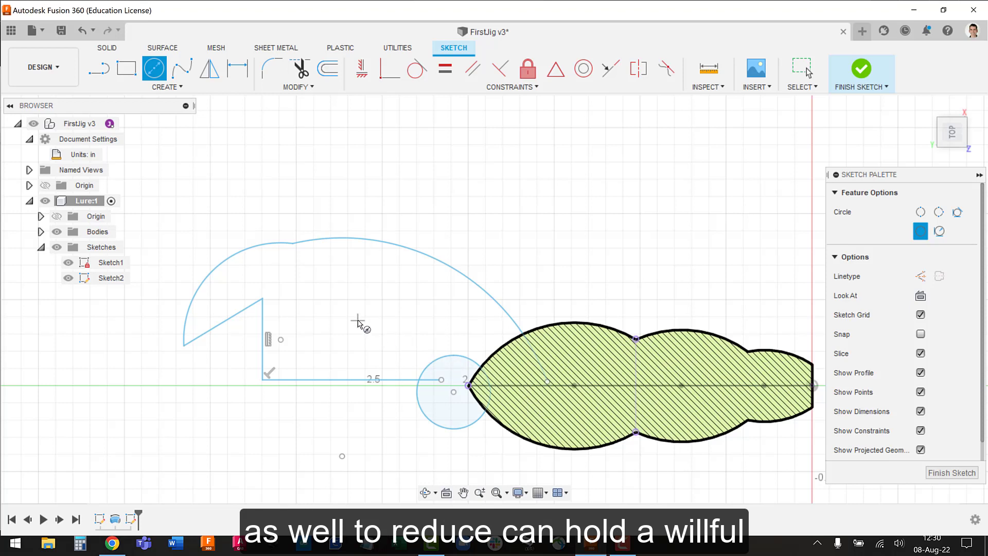
key("Escape")
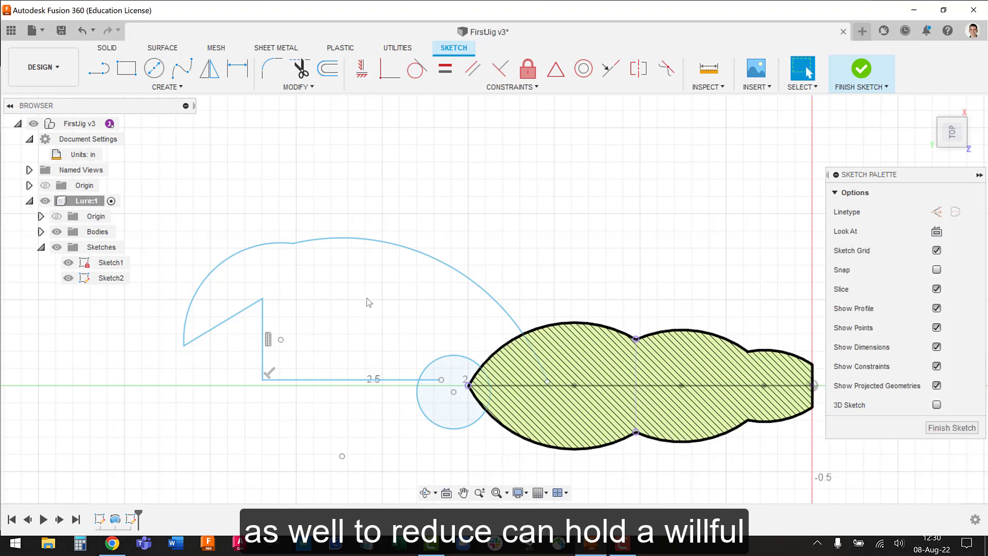
Step: Make the circle's centre coincident with the lure's centre line
left_click(453, 392)
left_click(469, 387)
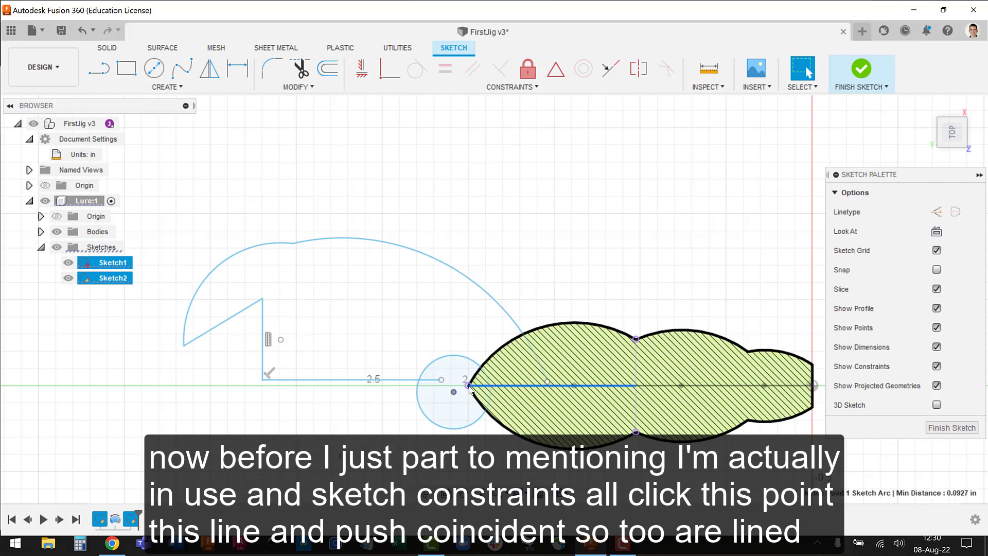
left_click(391, 75)
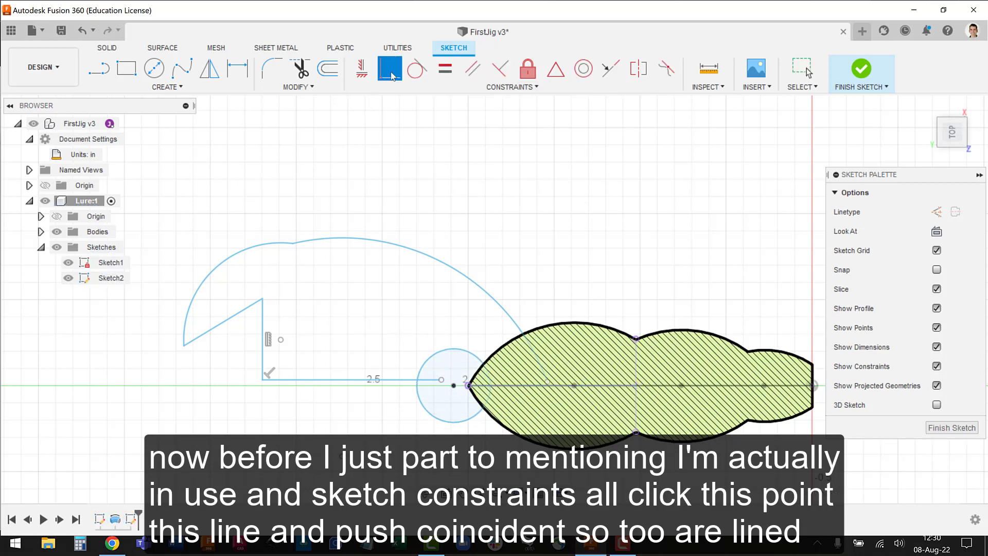
Step: Make the horizontal line's free end coincident with the circle, and shift the circle's centre outside the lure's tip, leaving a diameter of about 0.16 in
left_click(441, 380)
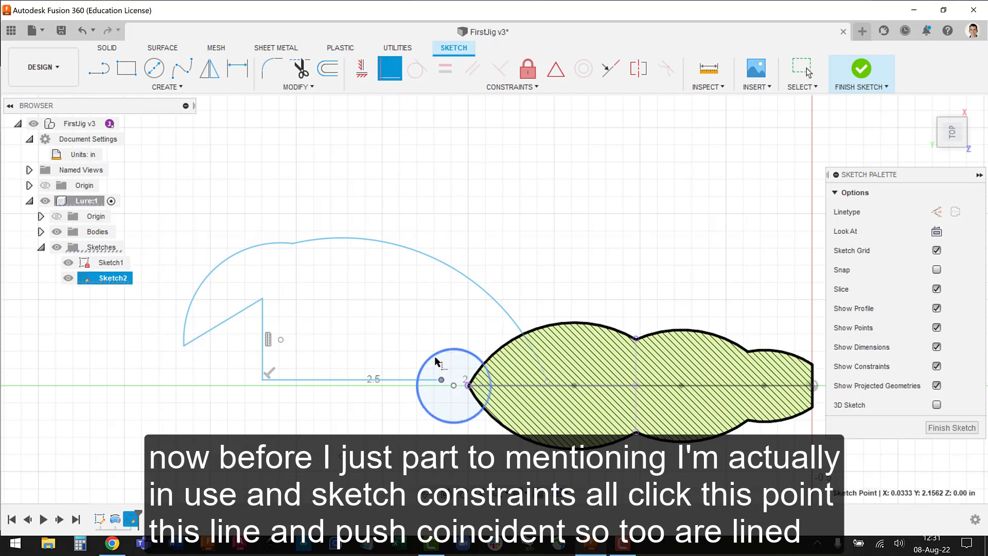
left_click(435, 358)
key("Escape")
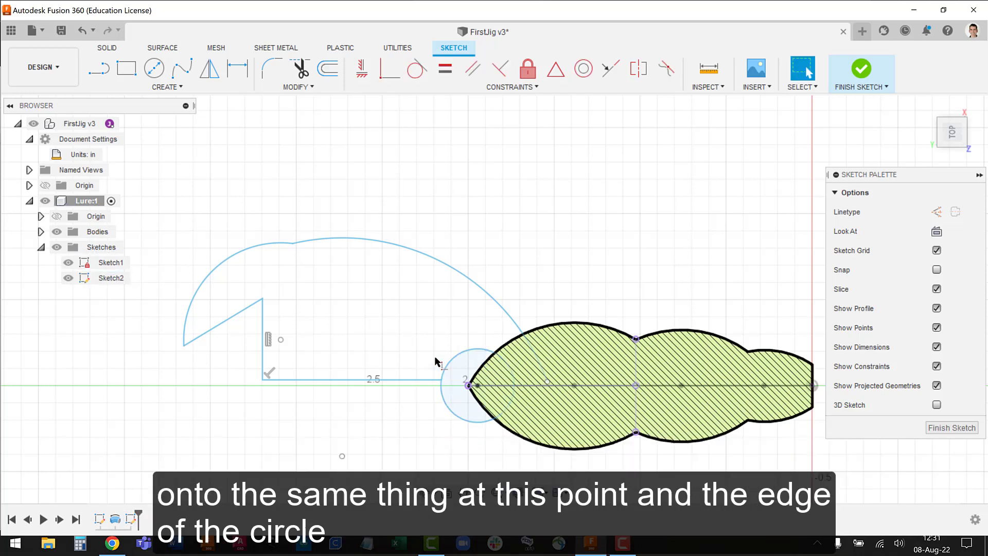
left_click_drag(472, 388, 454, 385)
left_click(372, 409)
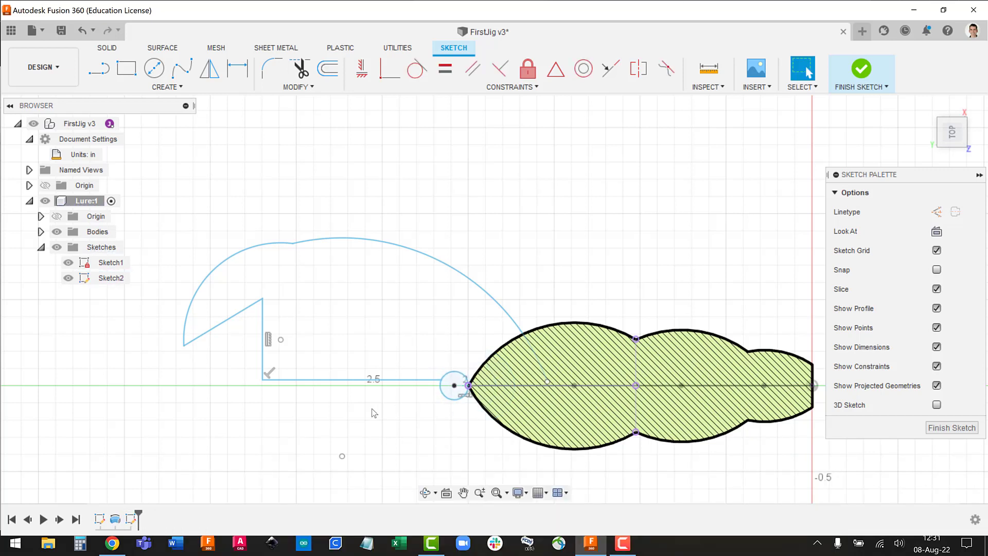
Step: Make the centre of the claw's smaller outer arc coincident with the lure's centre line
left_click(281, 340)
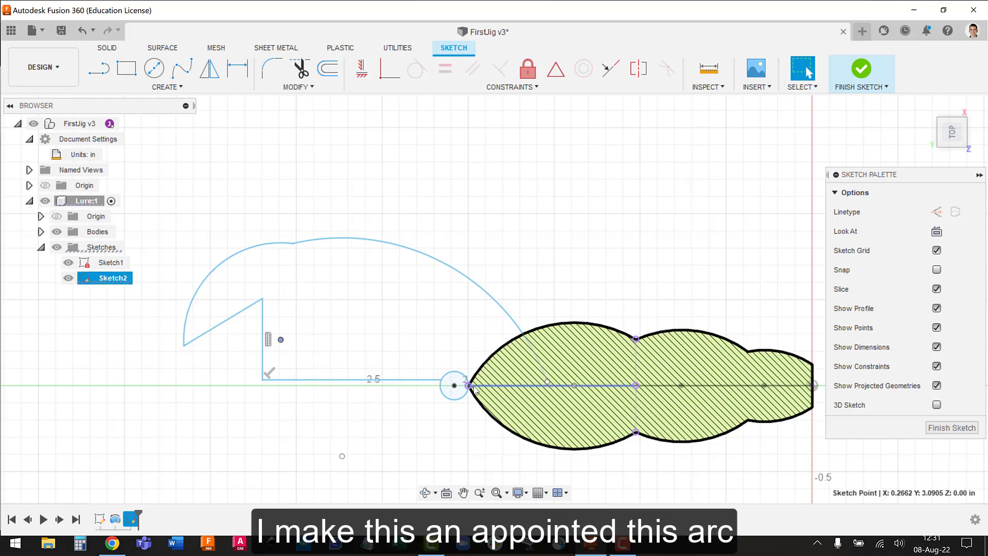
left_click(514, 382)
left_click(389, 69)
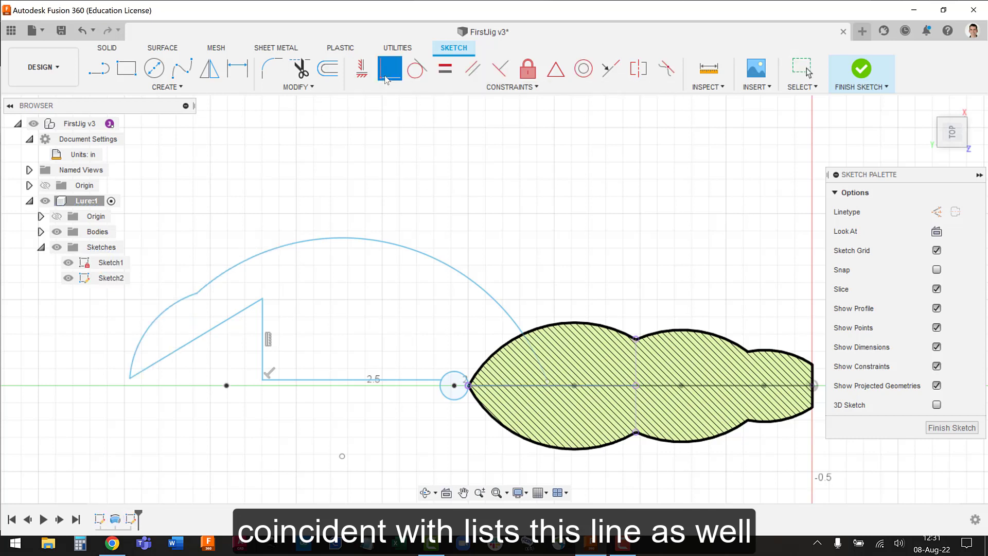
key("Escape")
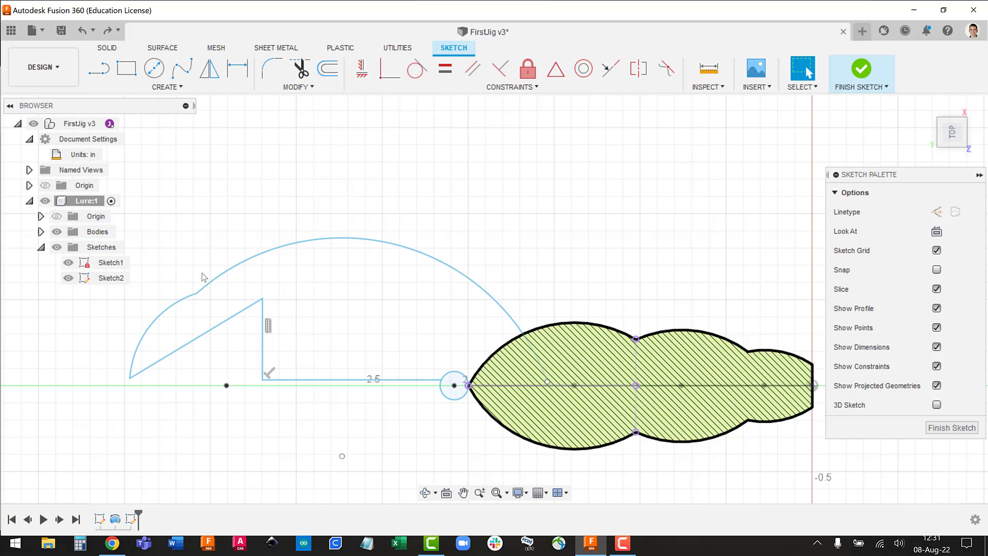
Step: Make the claw's two outer arcs tangent to each other
left_click(194, 296)
left_click(217, 280, "shift")
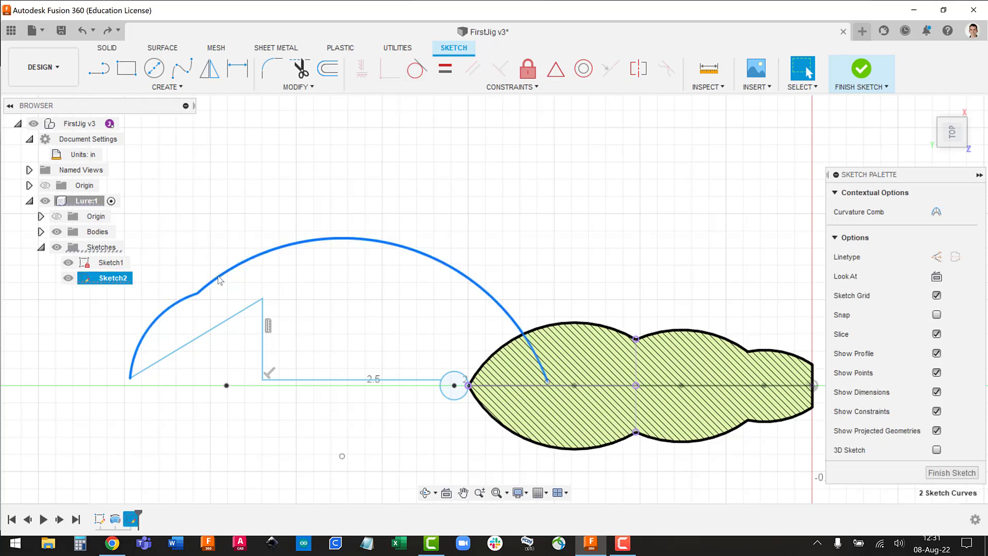
left_click(414, 70)
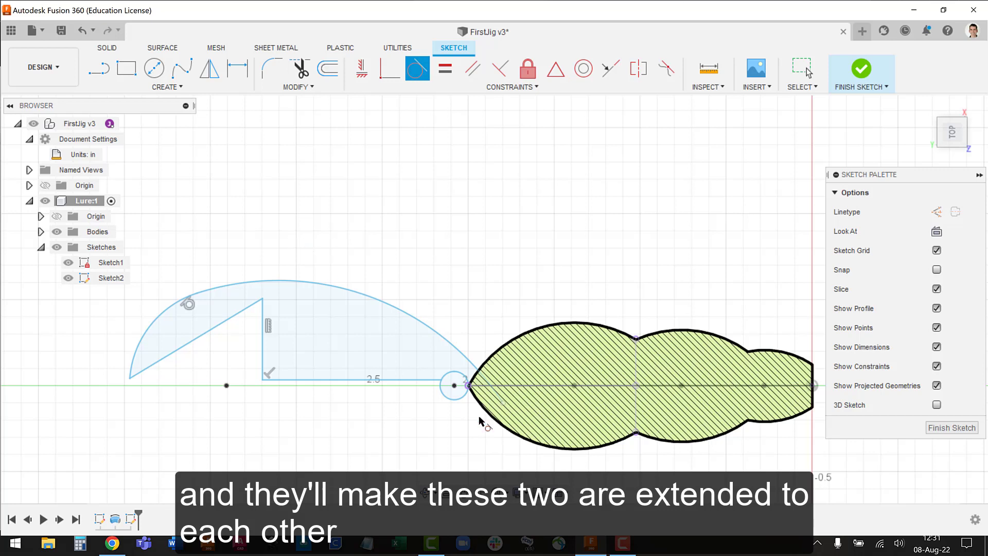
key("Escape")
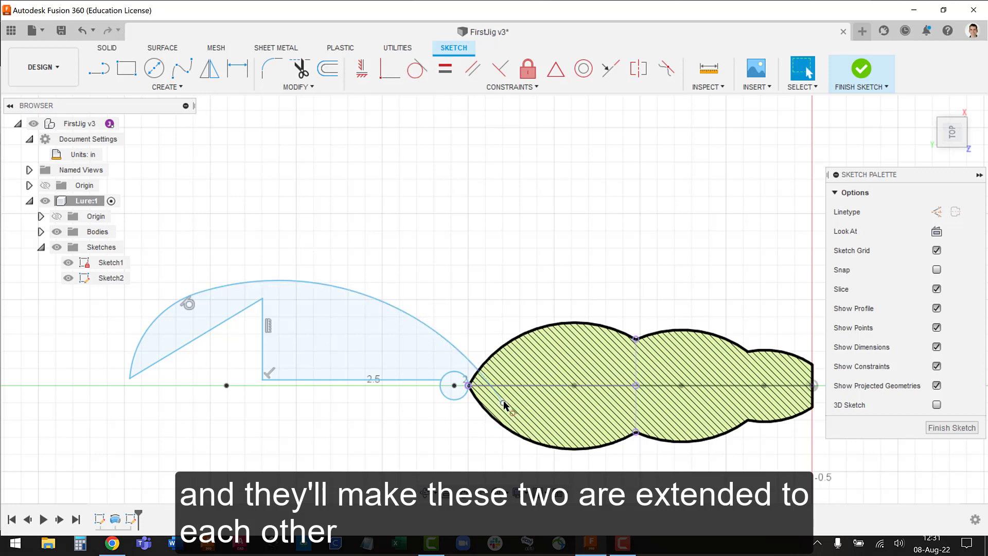
Step: Make the large arc's end inside the lure coincident with the lure's centre line
left_click(523, 387)
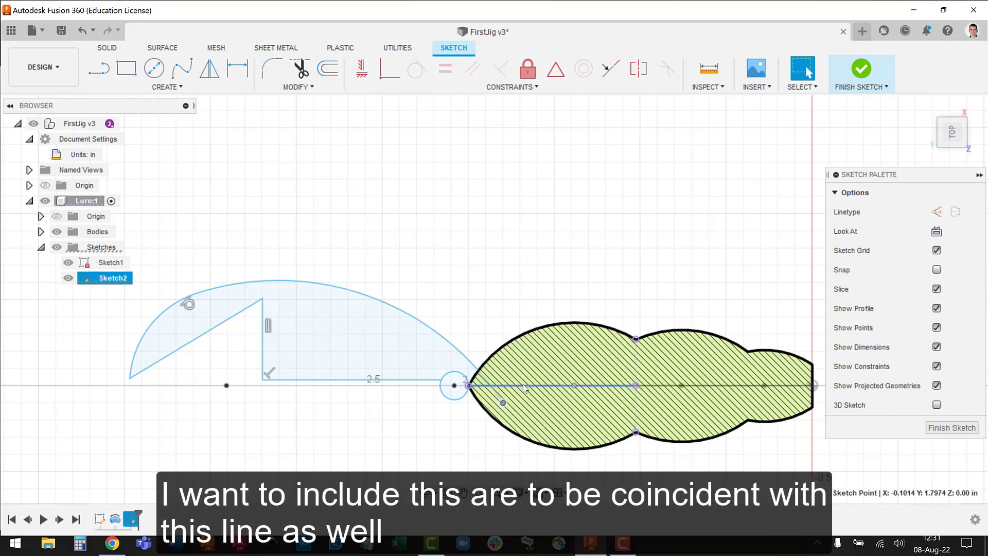
left_click(523, 385)
left_click(383, 72)
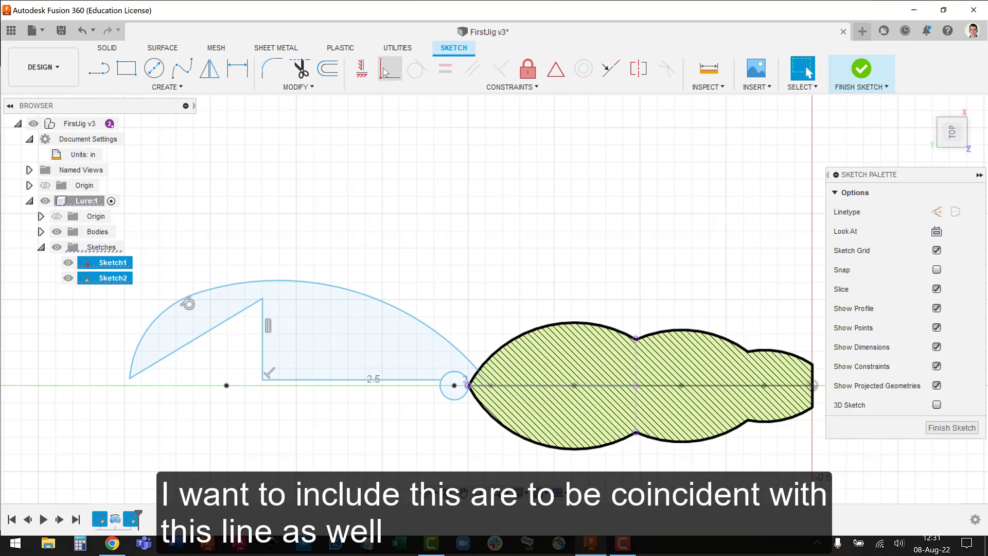
Step: Make the claw's outer endpoint coincident with the inner horizontal line, and move the notch's upper corner outward and down to shrink the notch
left_click(129, 378)
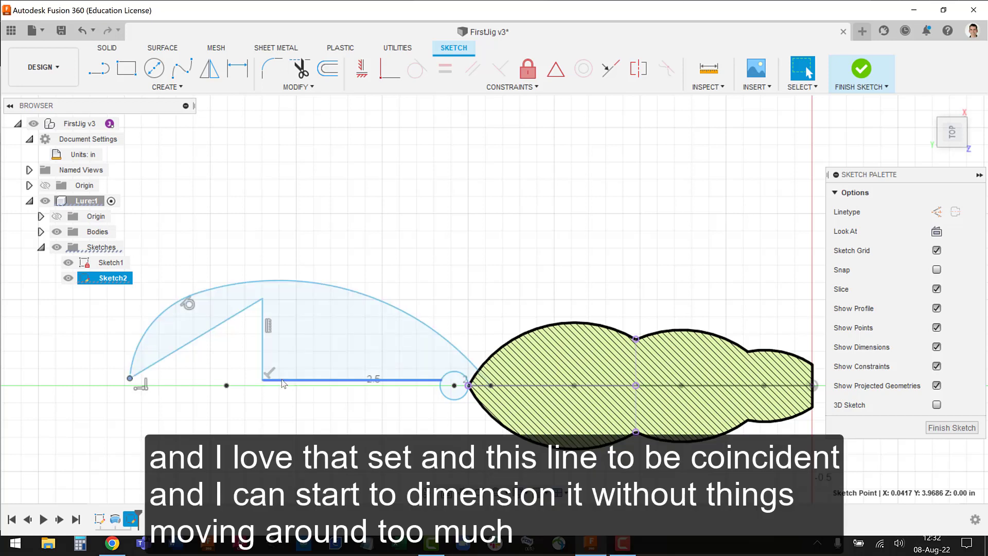
left_click(276, 379)
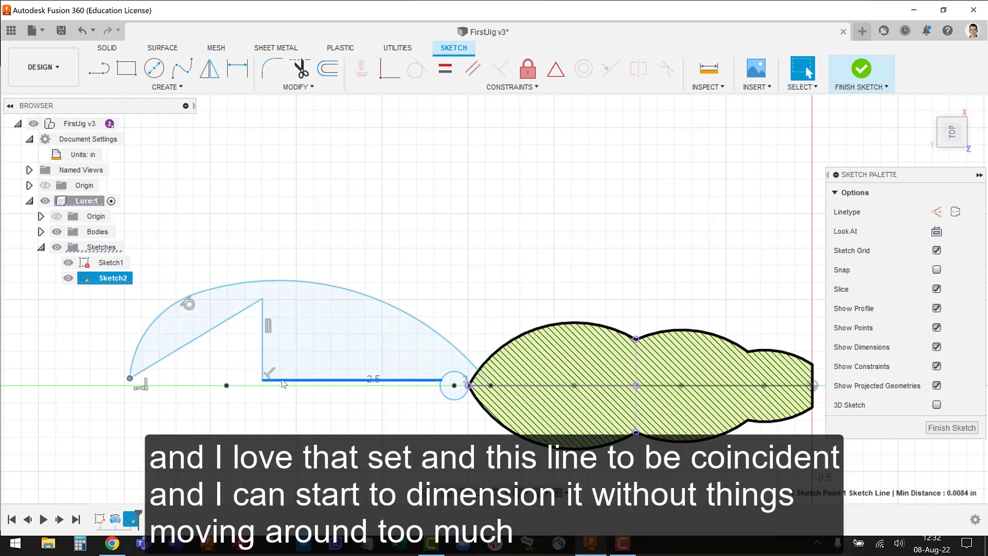
left_click(388, 71)
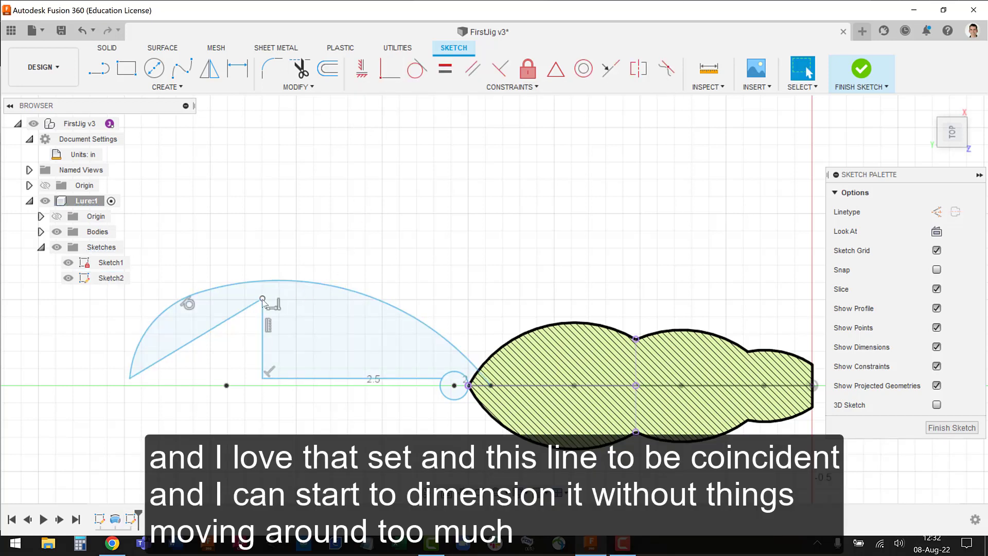
mouse_move(263, 299)
left_mouse_down()
mouse_move(247, 339)
mouse_move(184, 349)
left_mouse_up()
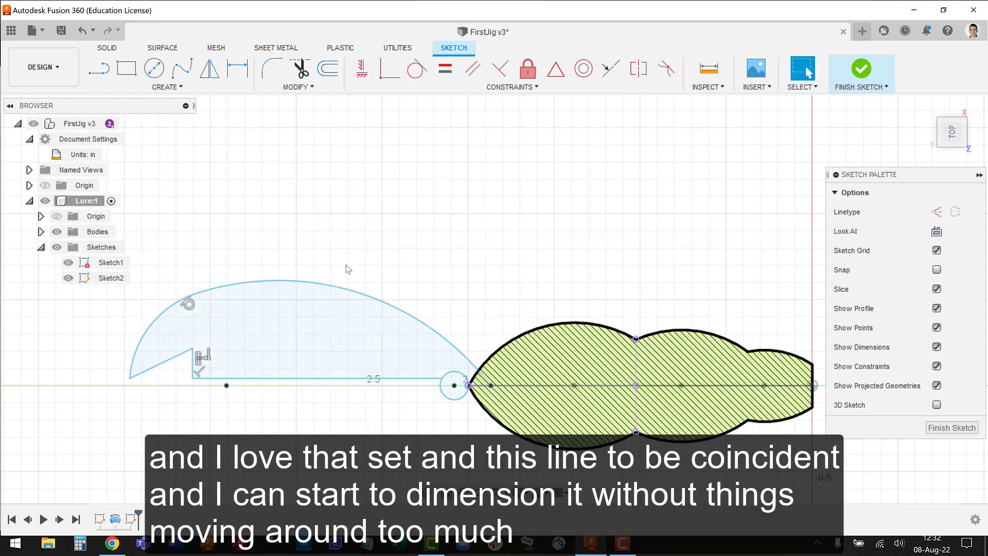
Step: Dimension the claw's outer arcs with a radius of 0.6 in for the small arc and 1.5 in for the large arc
left_click(237, 68)
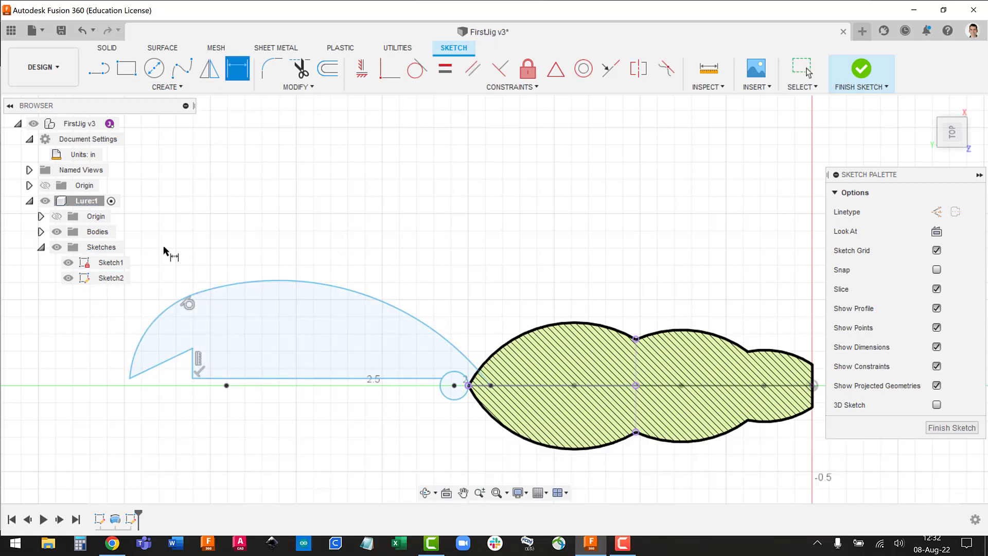
left_click(150, 310)
left_click(149, 307)
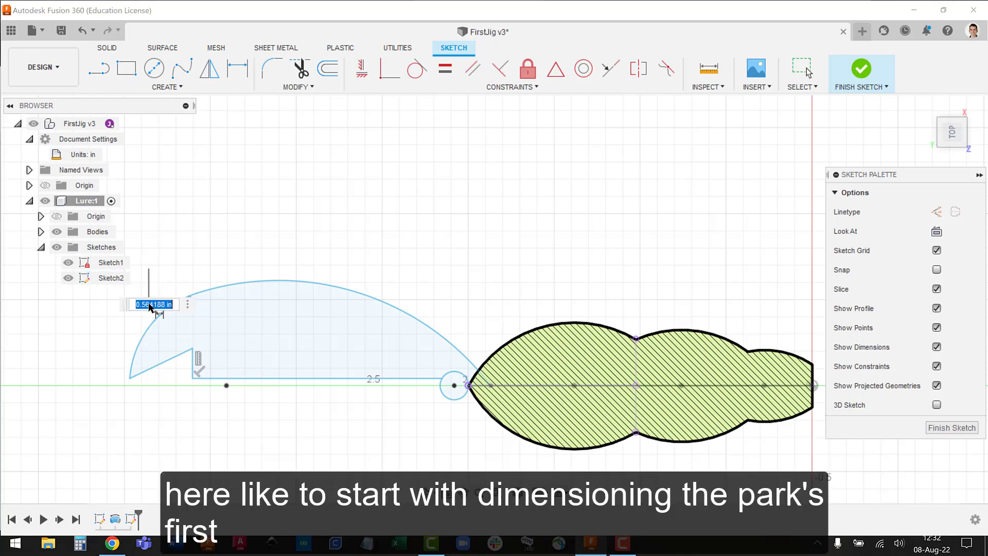
type("0.6")
key("Return")
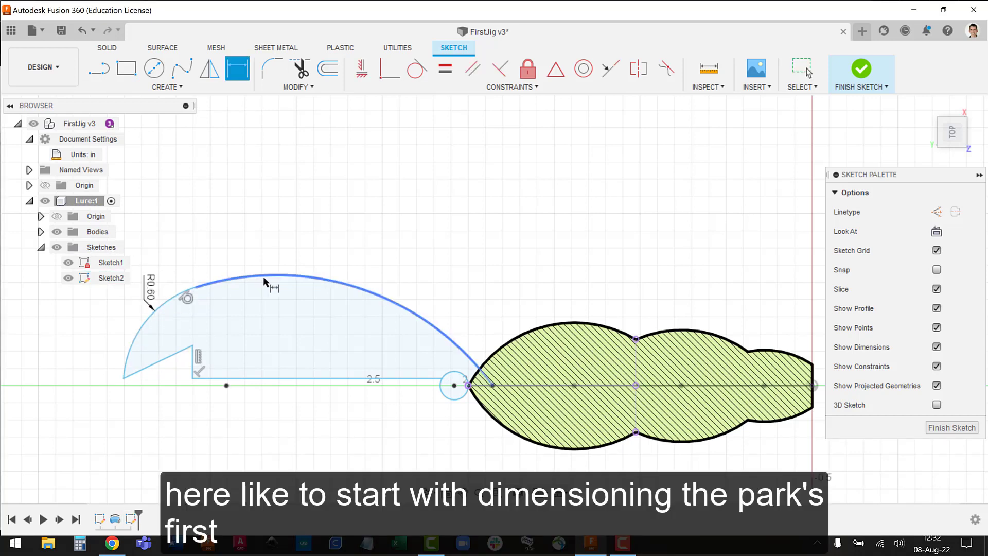
left_click(270, 277)
left_click(344, 255)
type("1.5")
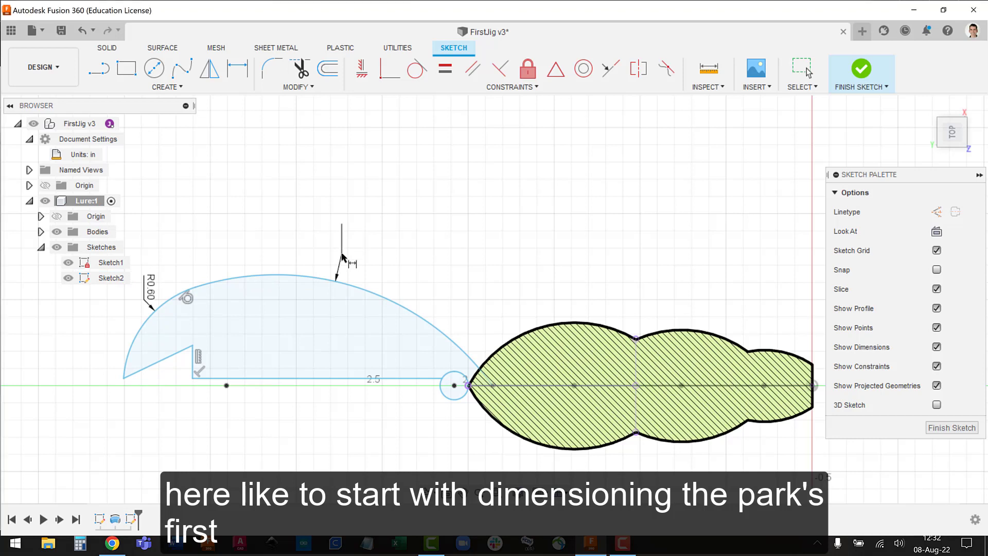
key("Return")
key("Escape")
Step: Dimension the circle beside the lure's tip with a diameter of 0.15 in
left_click(455, 400)
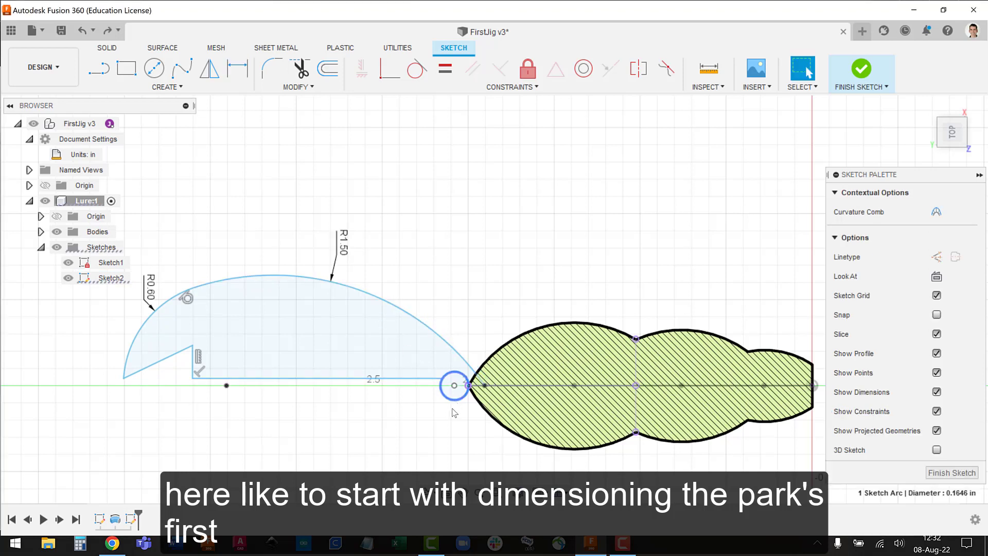
key("d")
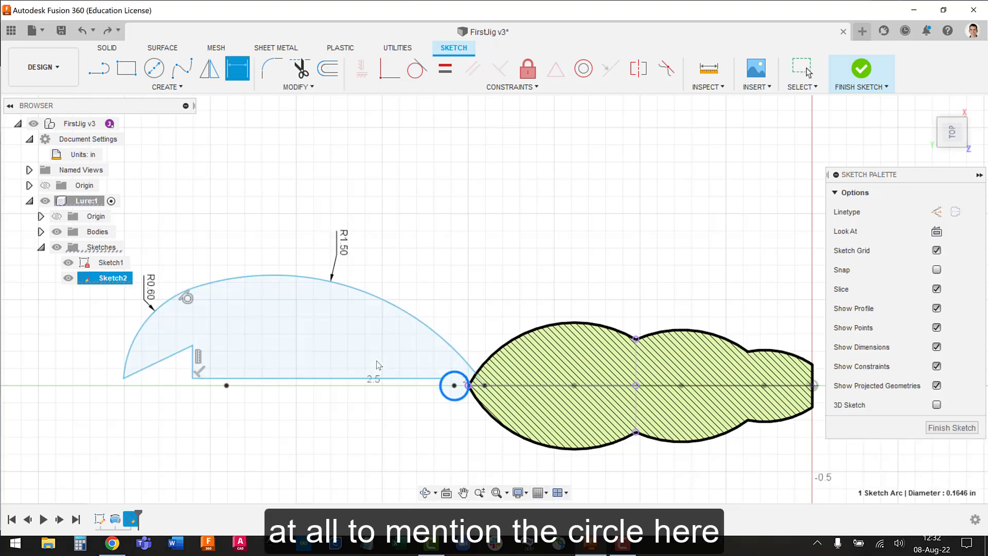
left_click(451, 434)
type(".15")
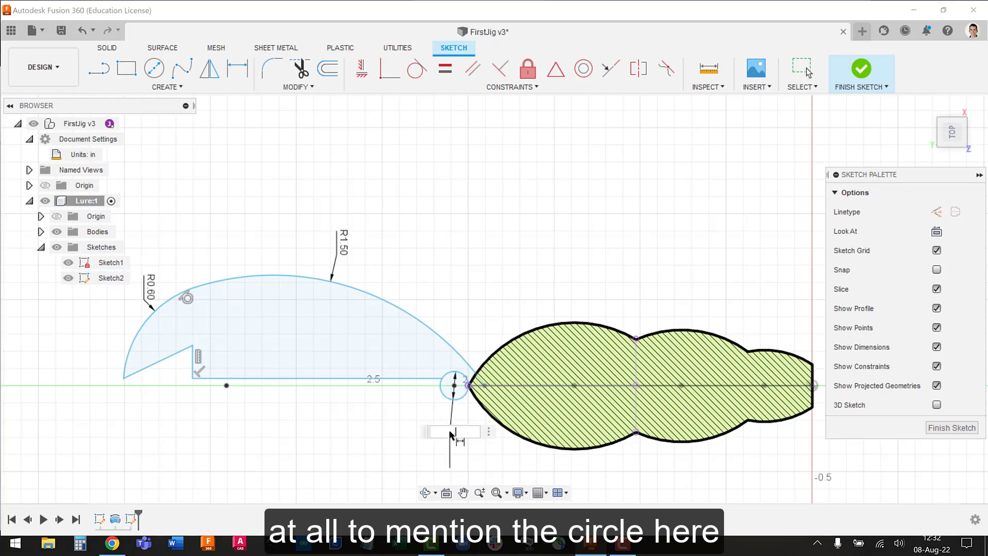
key("Return")
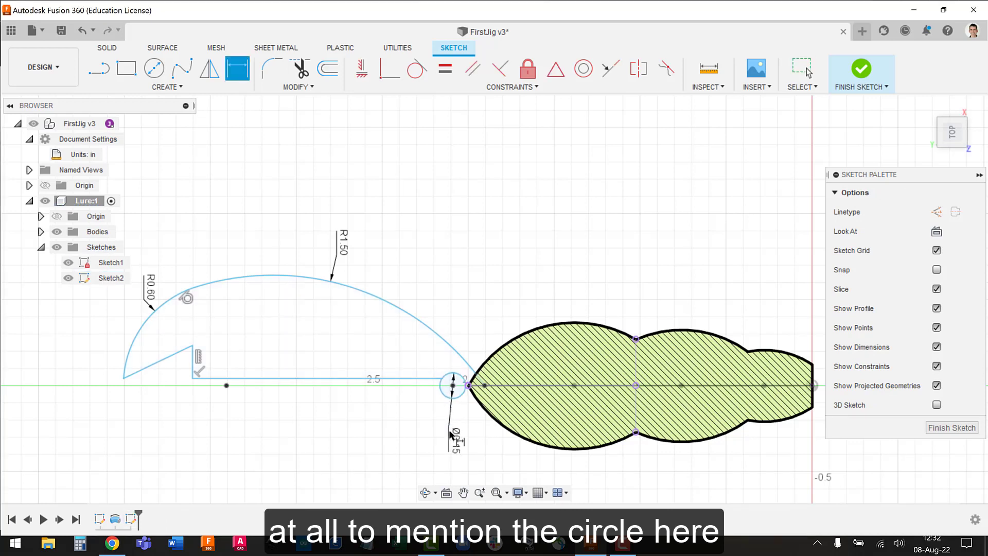
Step: Set the vertical distance between the claw's inner horizontal line and the lure's centre line to 0.05 in
left_click(360, 379)
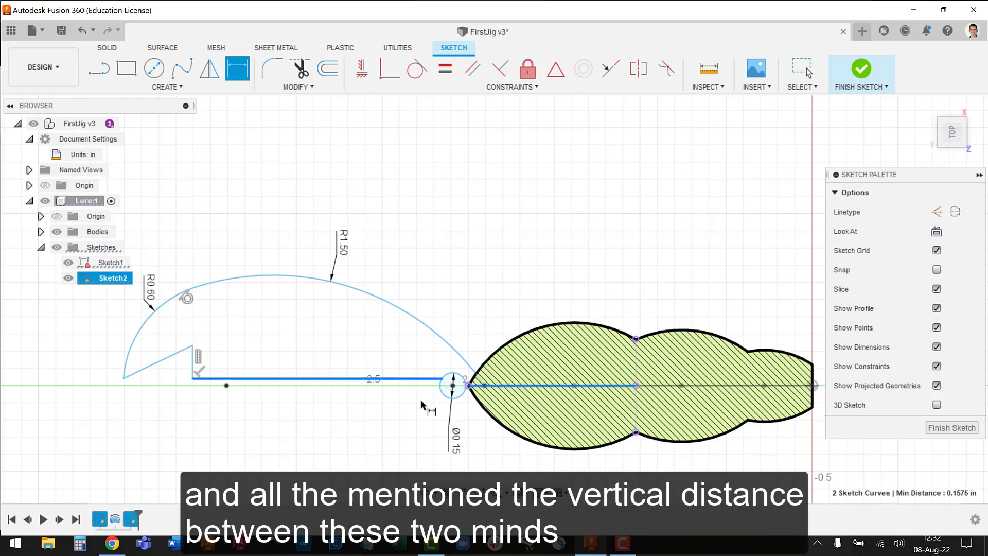
left_click(412, 385)
left_click(349, 426)
key("BackSpace")
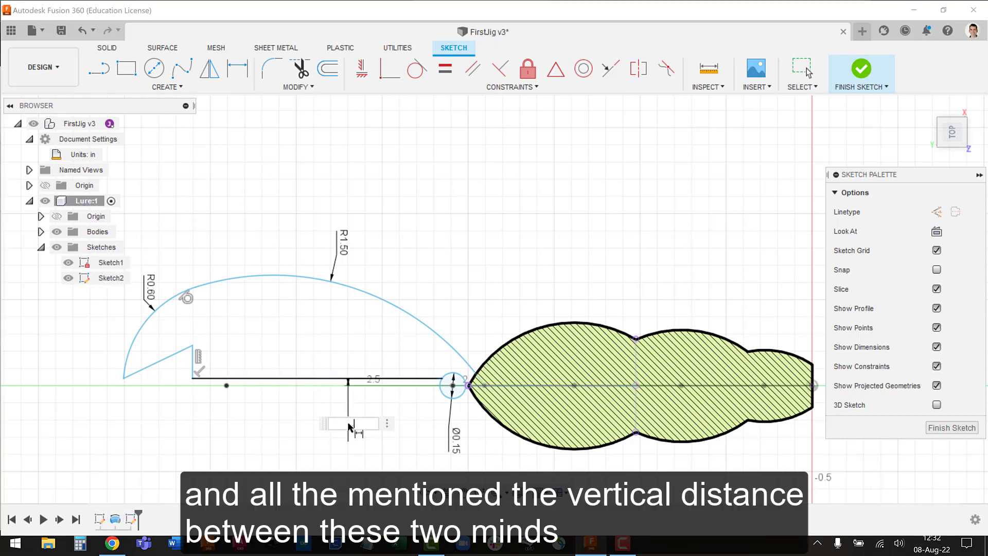
type(".05")
key("Return")
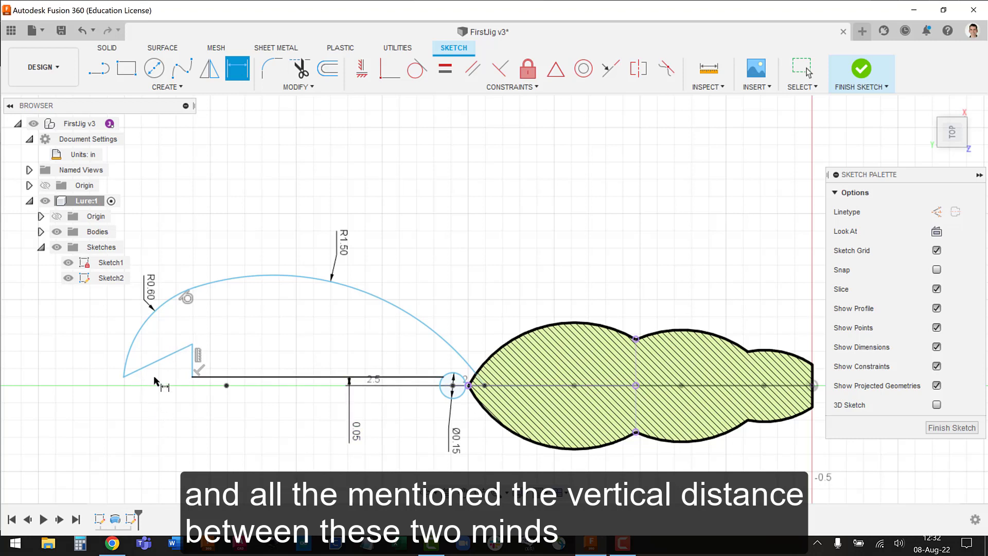
Step: Dimension the angle between the claw notch's slanted line and the lure's centre line as 22.5 degrees
left_click(161, 360)
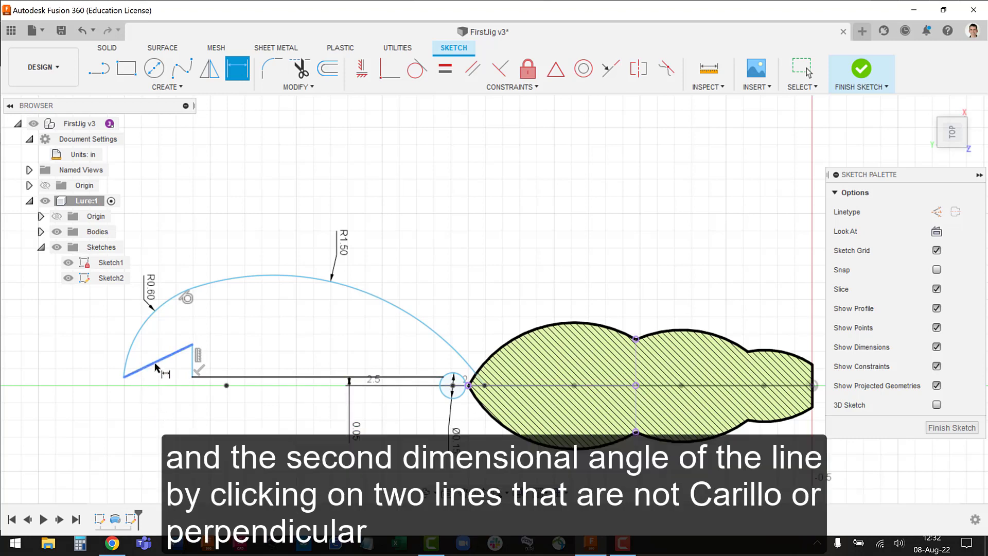
left_click(507, 385)
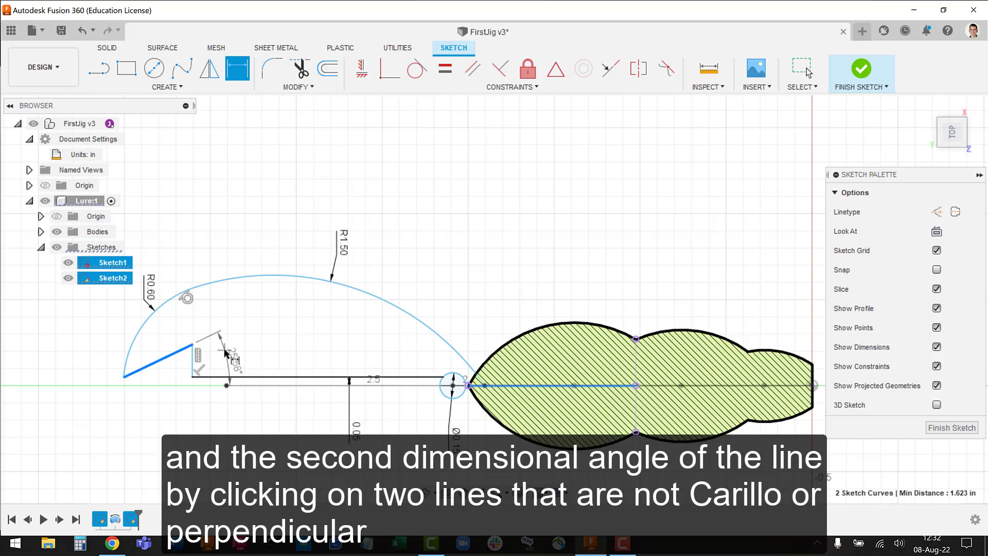
left_click(224, 352)
type("22.5")
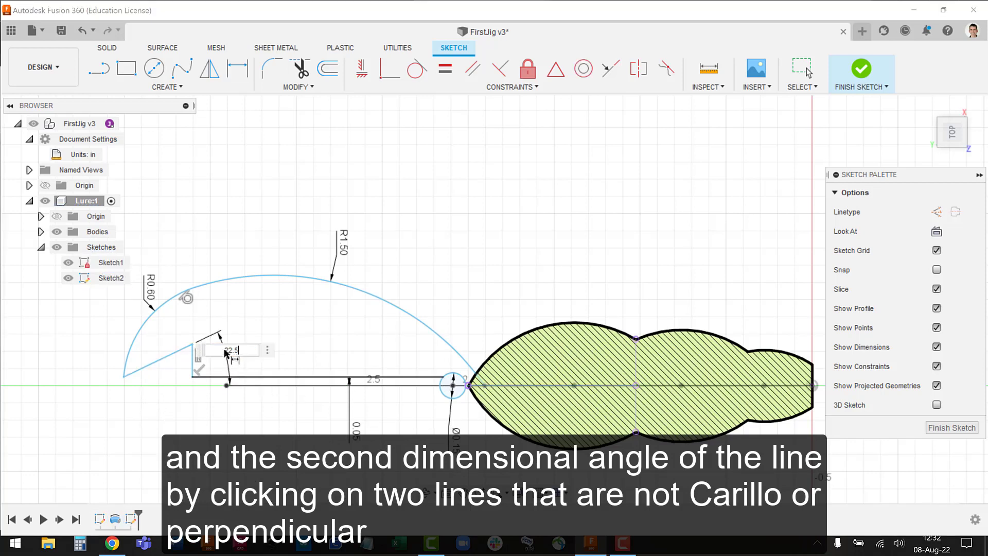
key("Return")
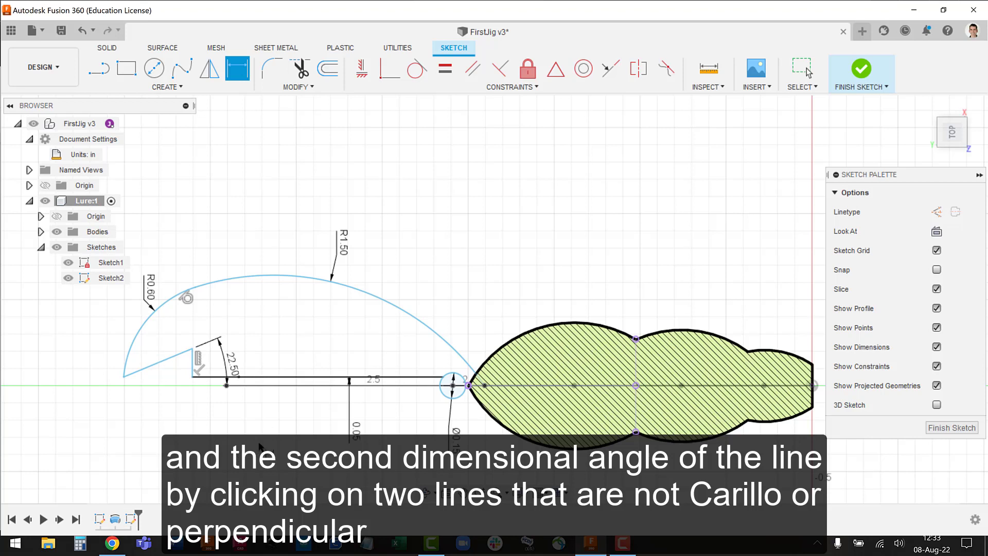
Step: Set the horizontal distance between the small circle's centre and the lure's pointed tip to 0.05 in
left_click(453, 386)
left_click(469, 387)
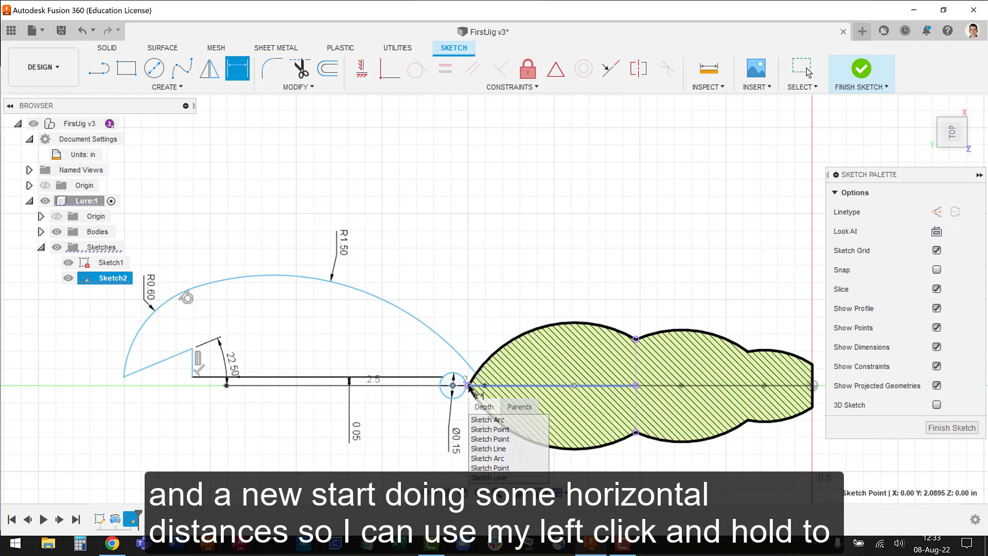
left_click(483, 439)
left_click(470, 237)
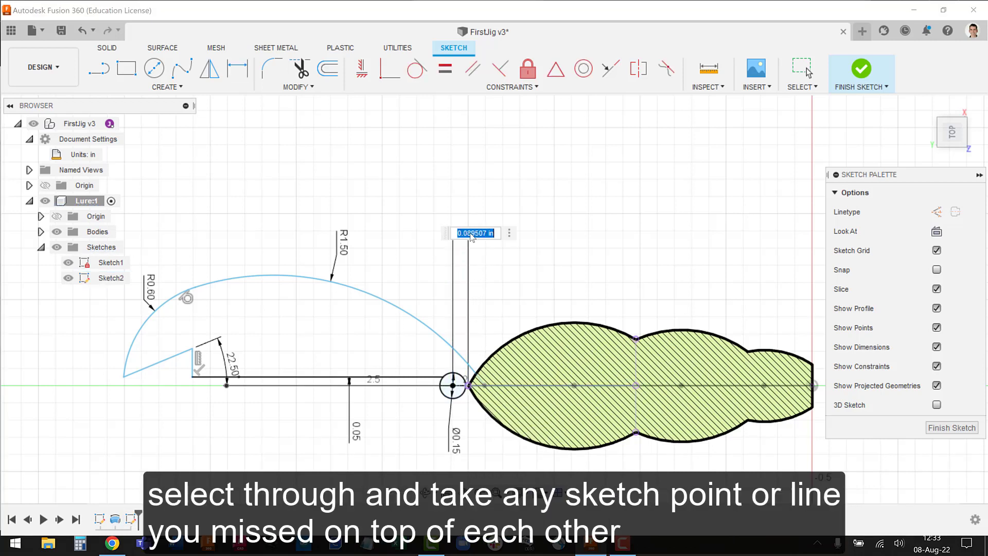
type(".05")
key("Return")
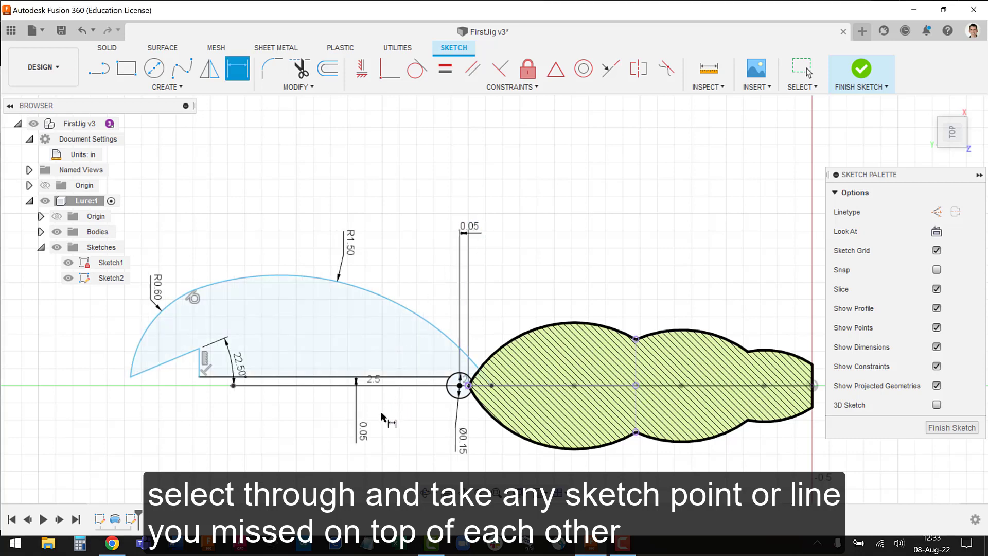
Step: Set the horizontal distance from the large arc's inner endpoint to the vertical line between the lure's two largest segments to 0.25 in
left_click(491, 386)
left_click(636, 376)
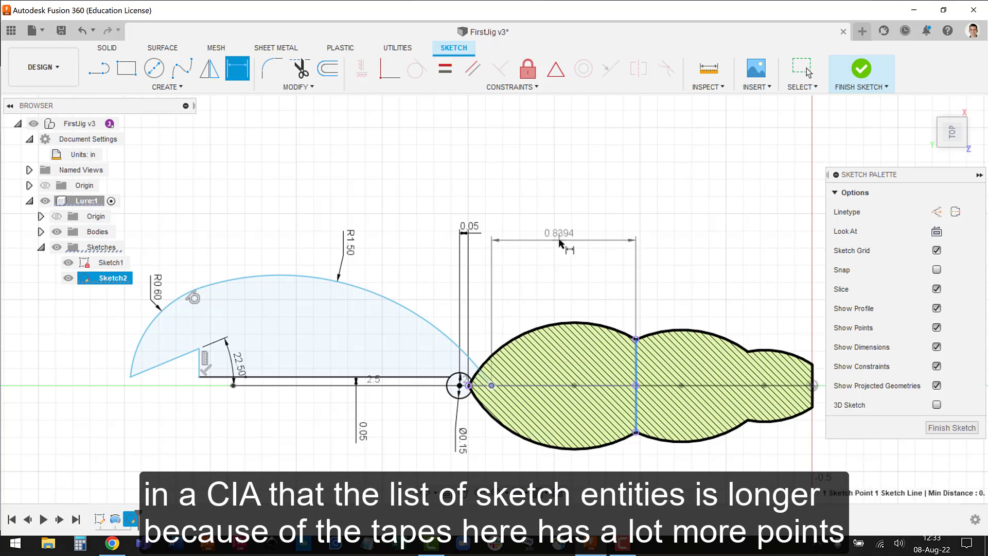
left_click(559, 243)
key("BackSpace")
key("Return")
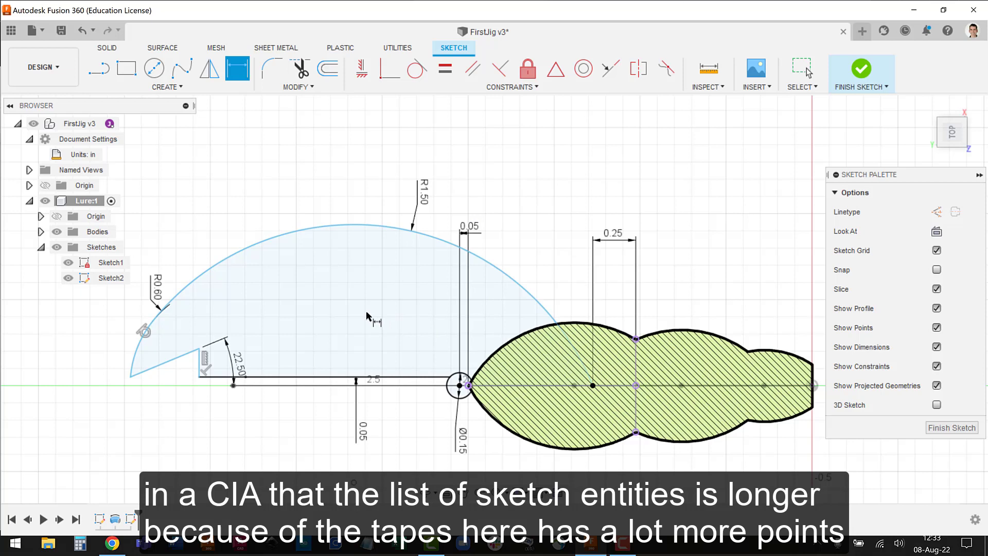
Step: Set the horizontal distance between the claw notch's vertical line and the lure's pointed tip to 1 in
left_click(200, 363)
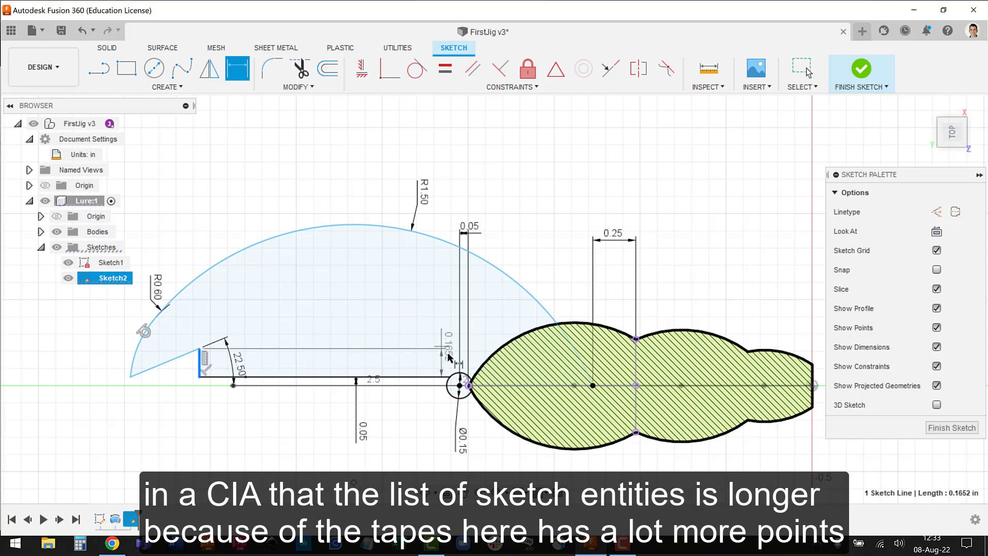
left_click(469, 390)
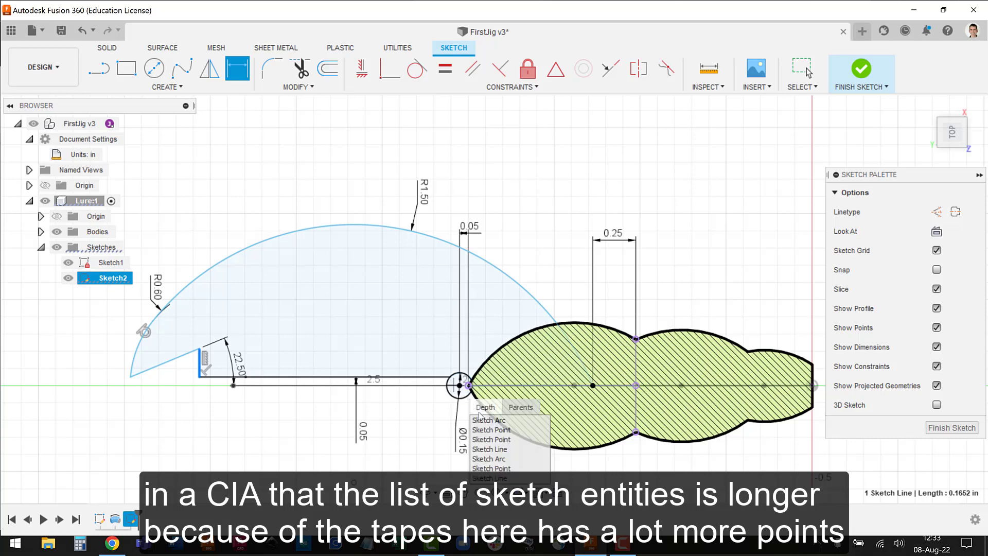
left_click(483, 431)
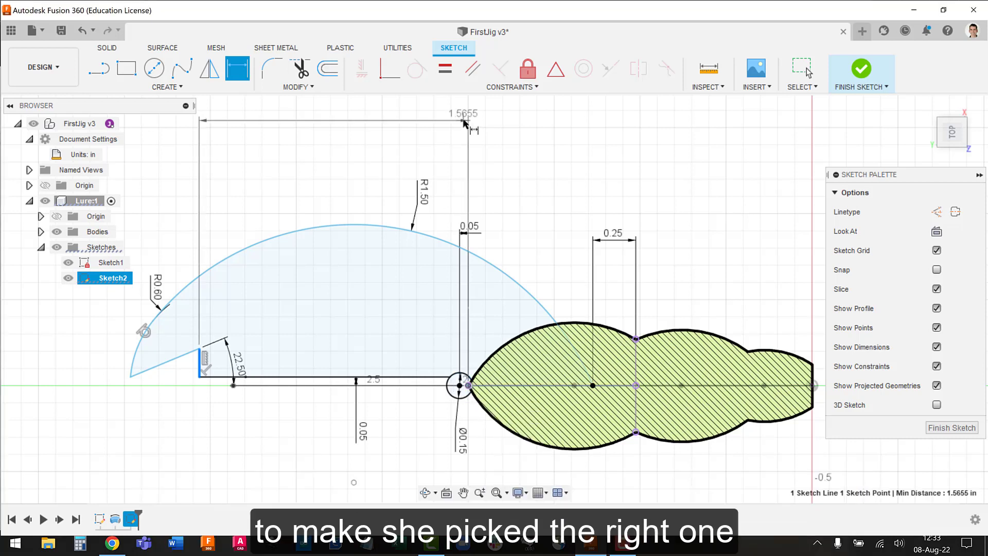
left_click(402, 147)
type("1.565507")
key("Return")
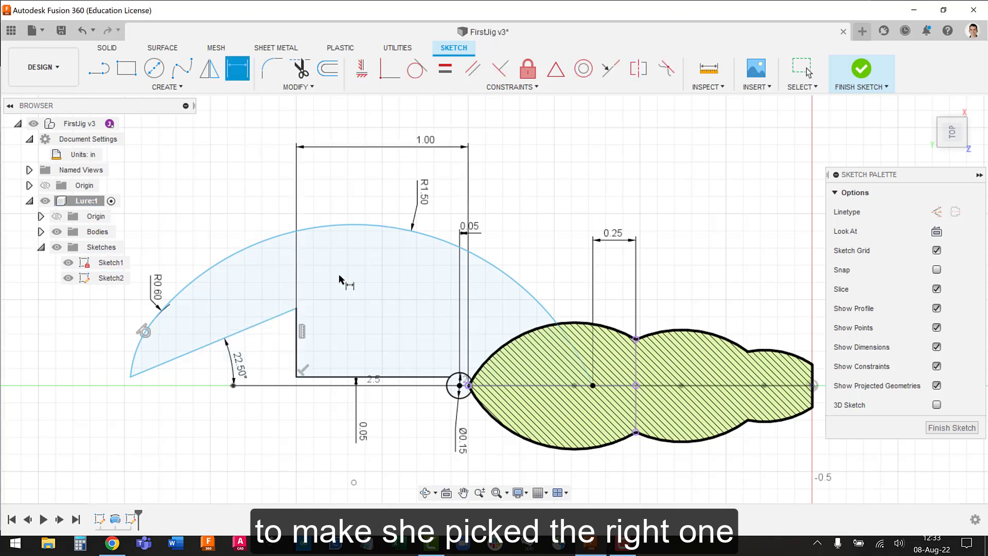
Step: Set the horizontal distance between the claw's outer endpoint and the lure's pointed tip to 1.5 in
left_click(131, 377)
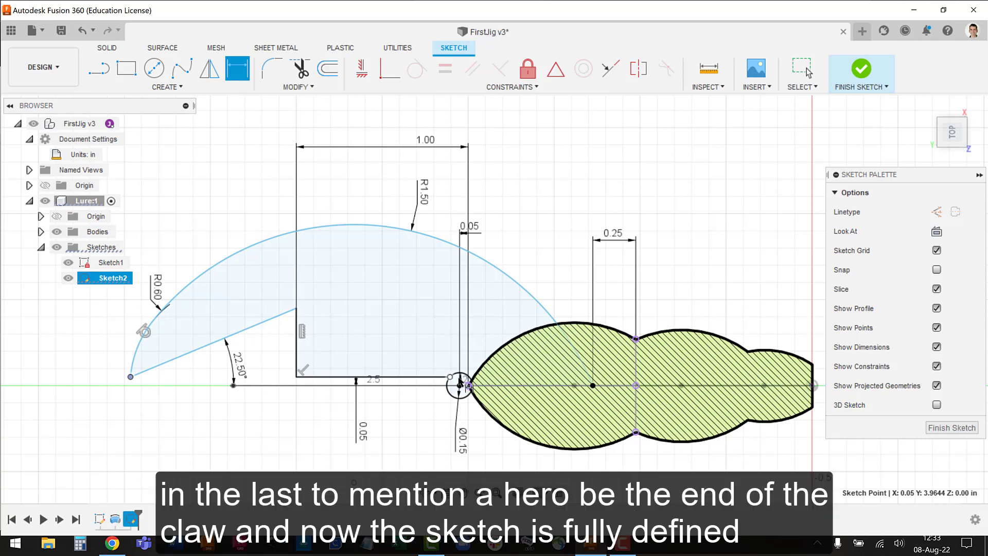
left_click(468, 385)
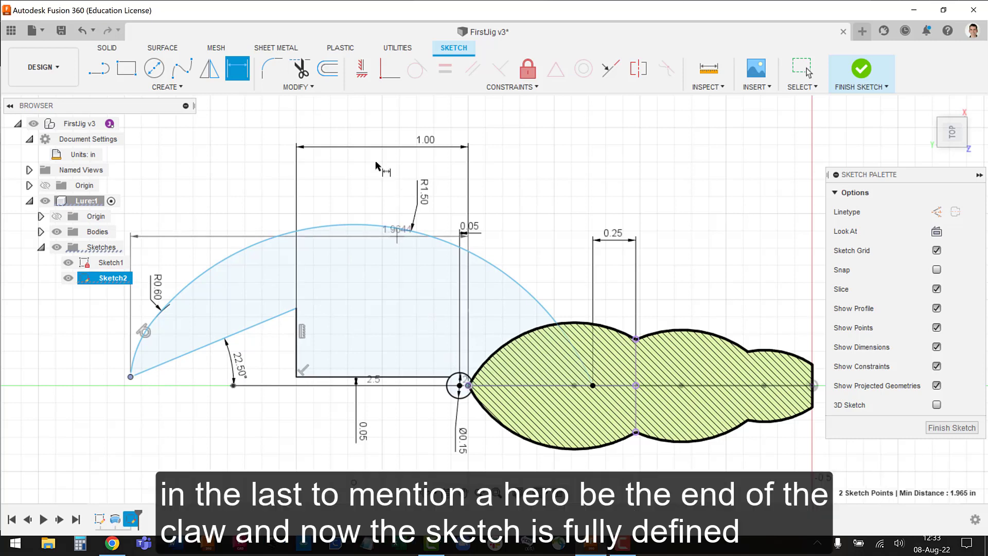
left_click(343, 114)
type("1")
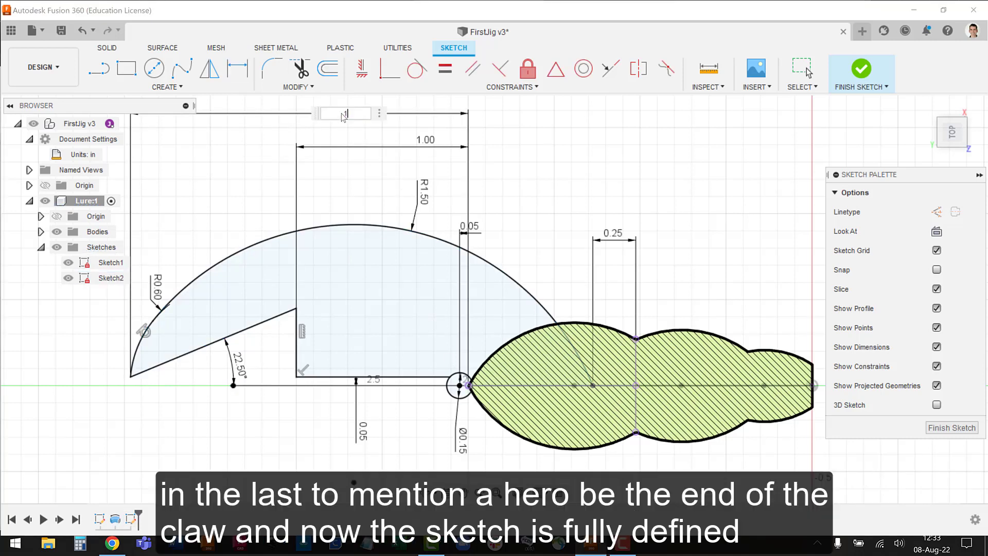
type(".5")
key("Return")
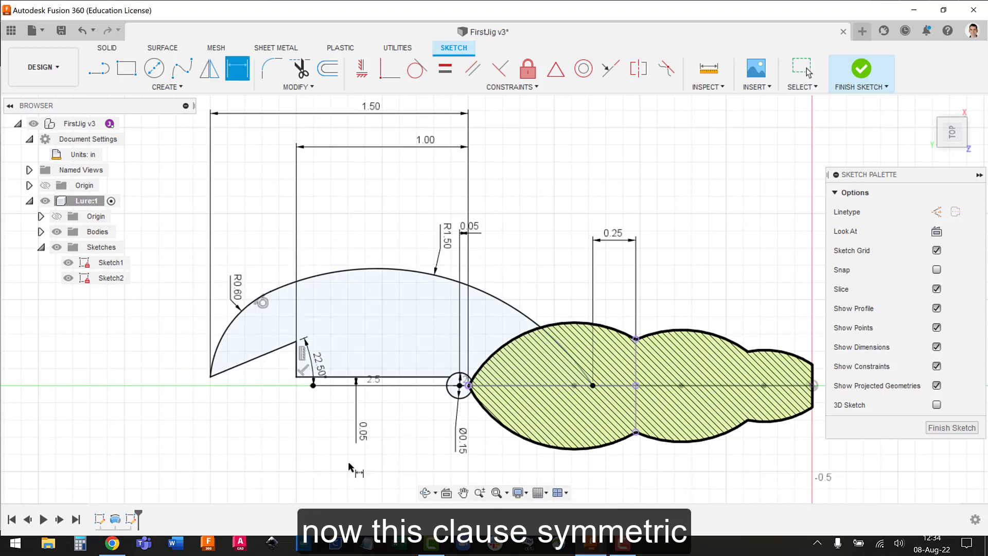
key("Escape")
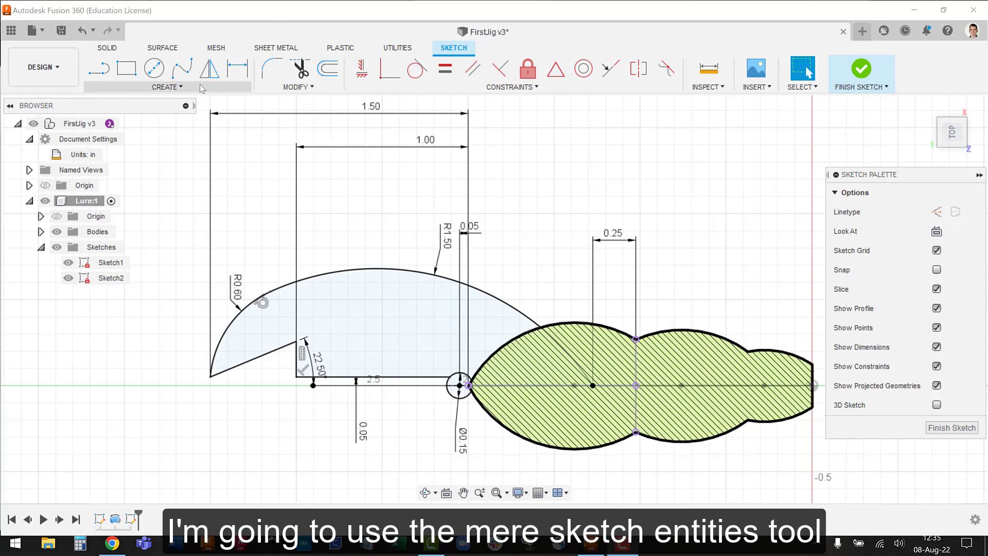
Step: Mirror the claw's two arcs and three lines about the lure's centre line, and finish the sketch
left_click(209, 68)
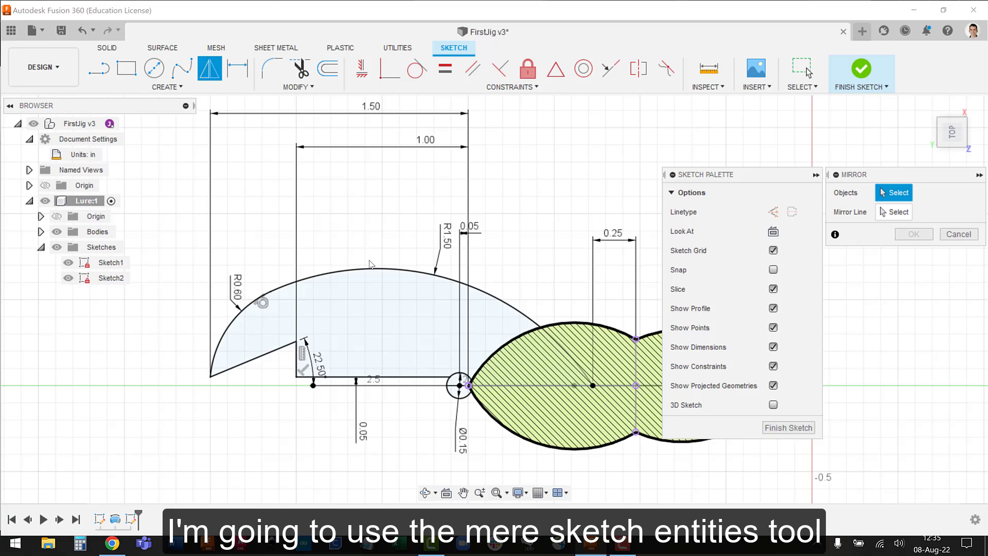
left_click(373, 269)
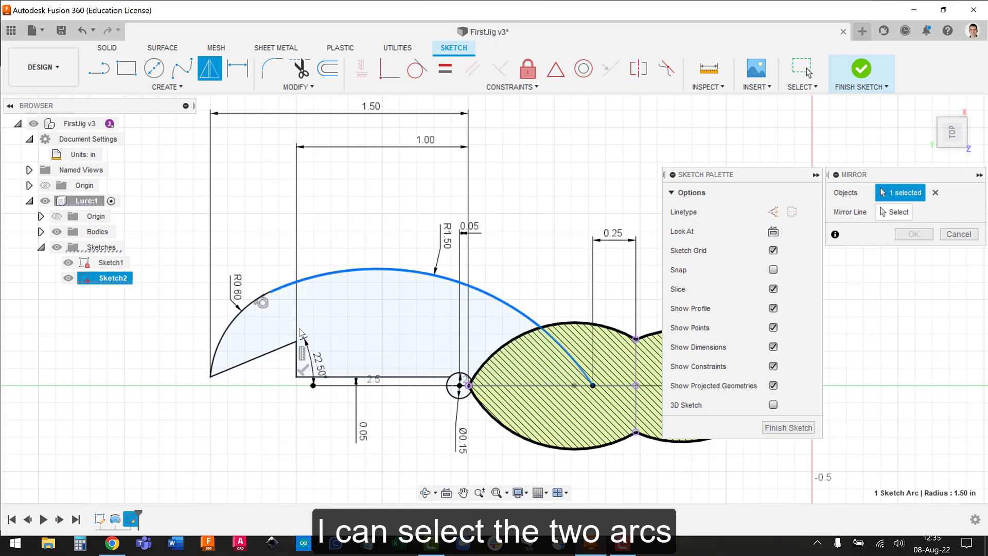
left_click(233, 329)
left_click(249, 360)
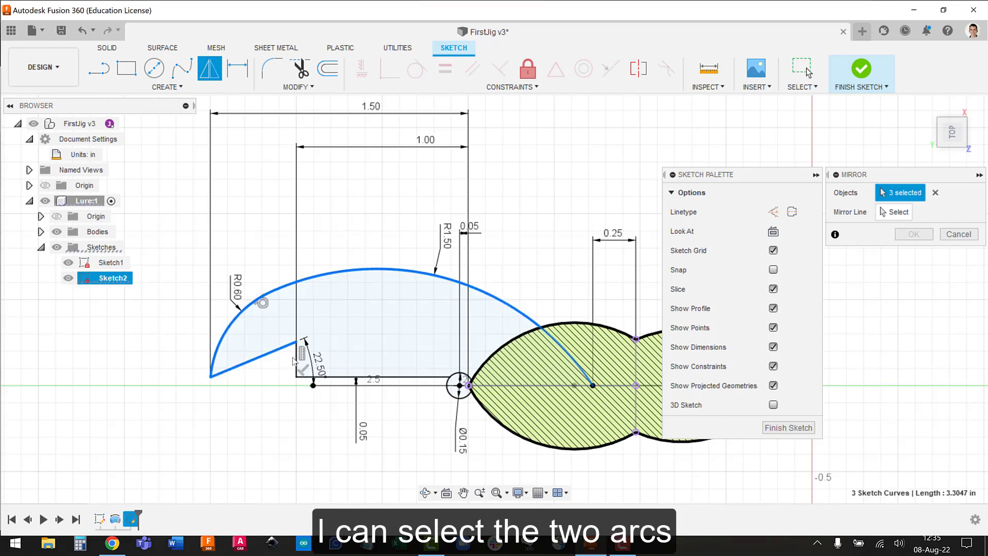
left_click(296, 360)
left_click(354, 374)
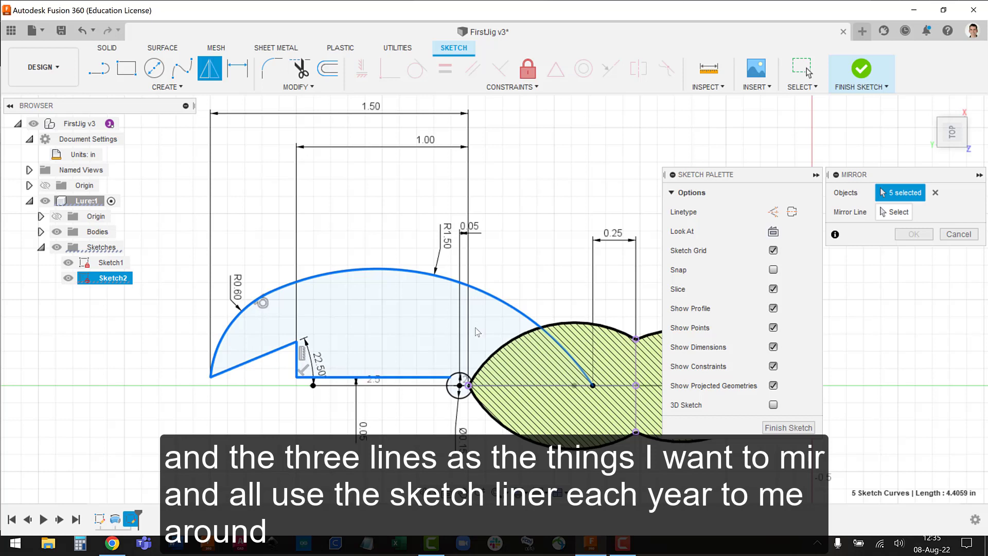
left_click(895, 212)
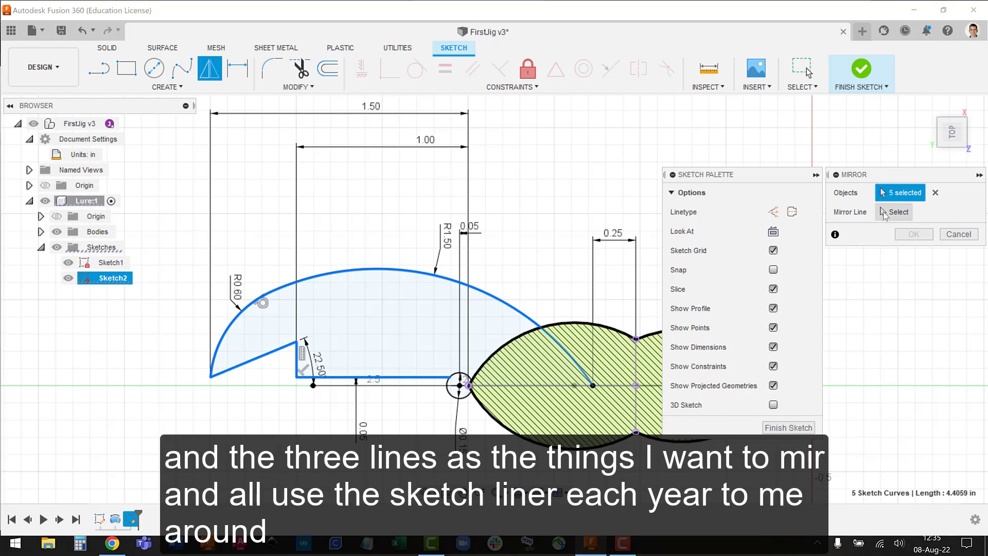
left_click(648, 386)
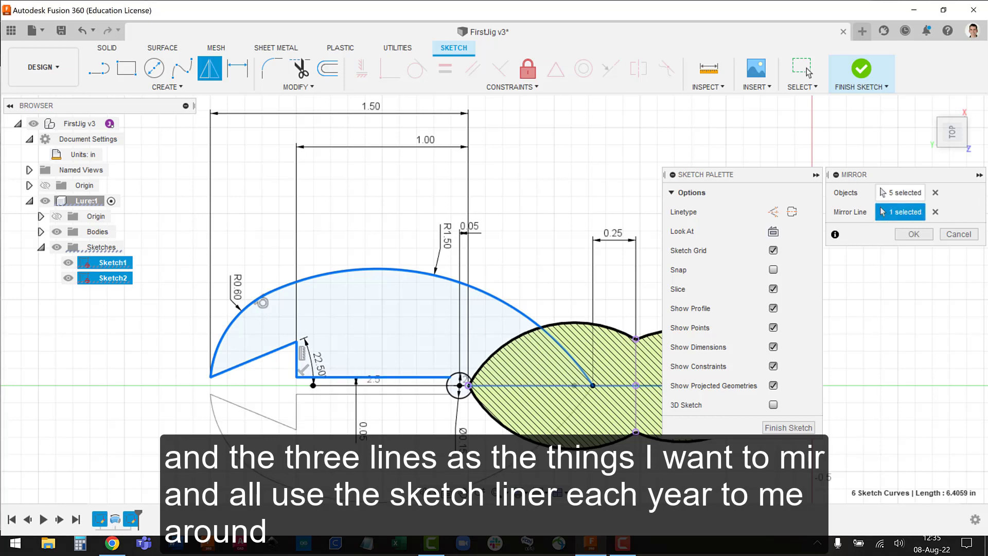
left_click(913, 234)
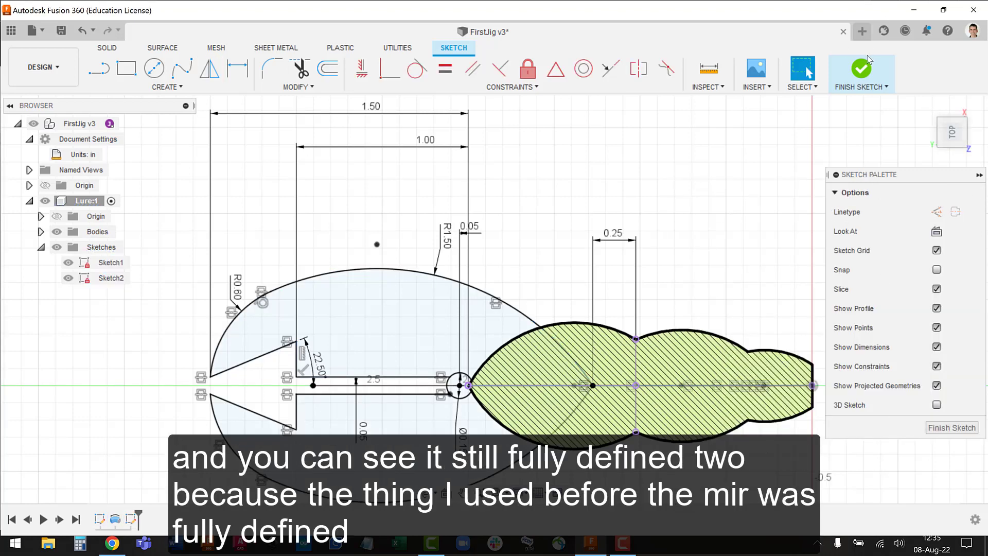
left_click(863, 72)
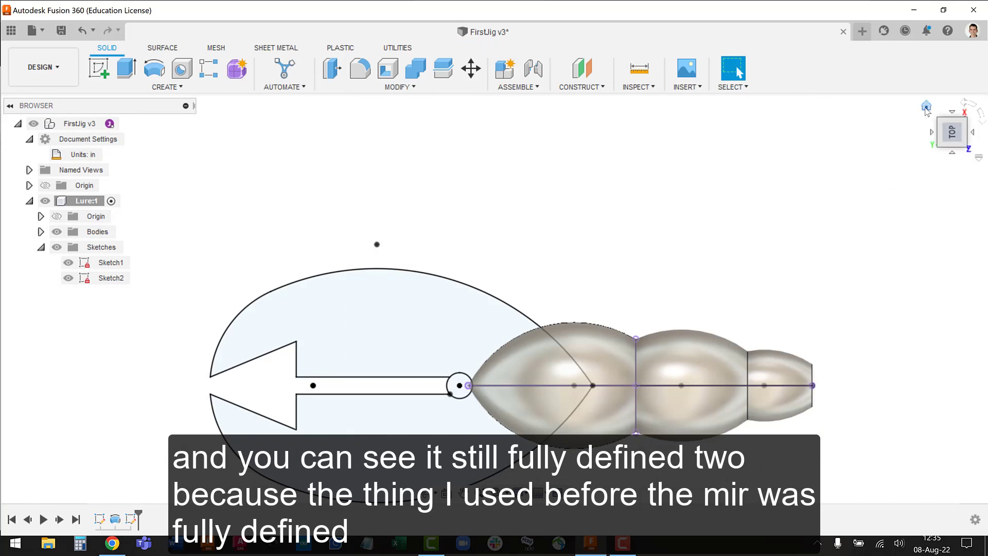
Step: Extrude both claw profiles symmetrically to a whole length of 0.1 in, joining them to the lure body
left_click(926, 107)
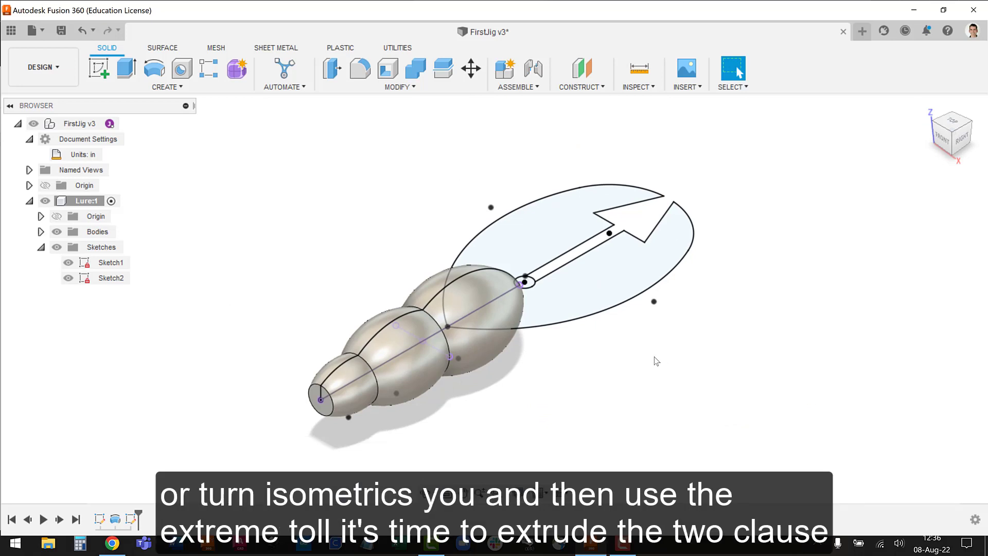
left_click(126, 70)
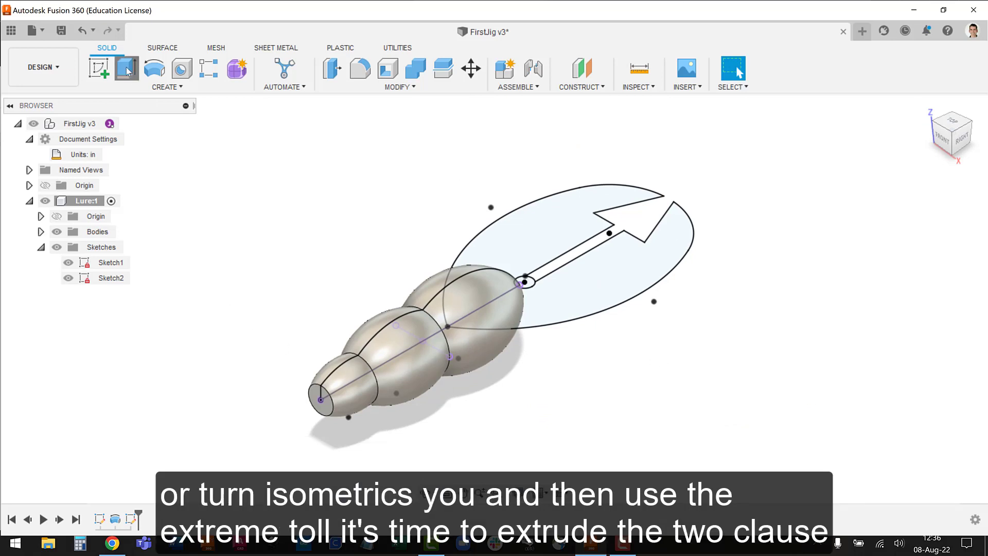
left_click(546, 232)
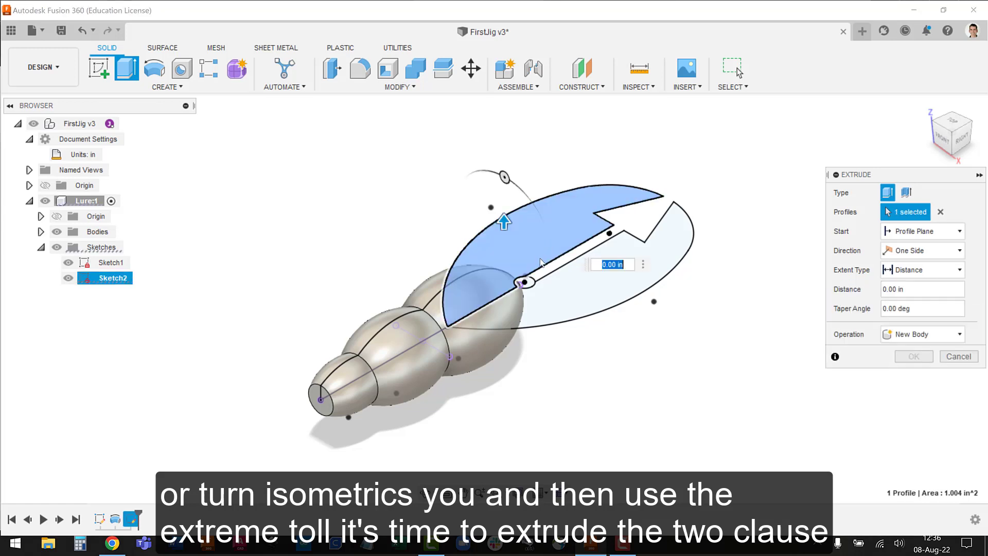
left_click(564, 307)
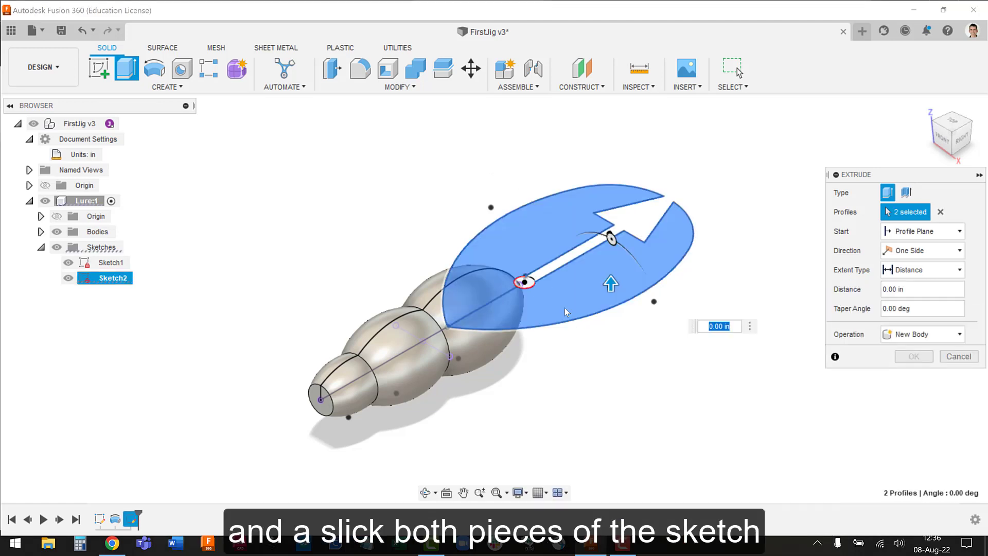
left_click(914, 250)
left_click(910, 296)
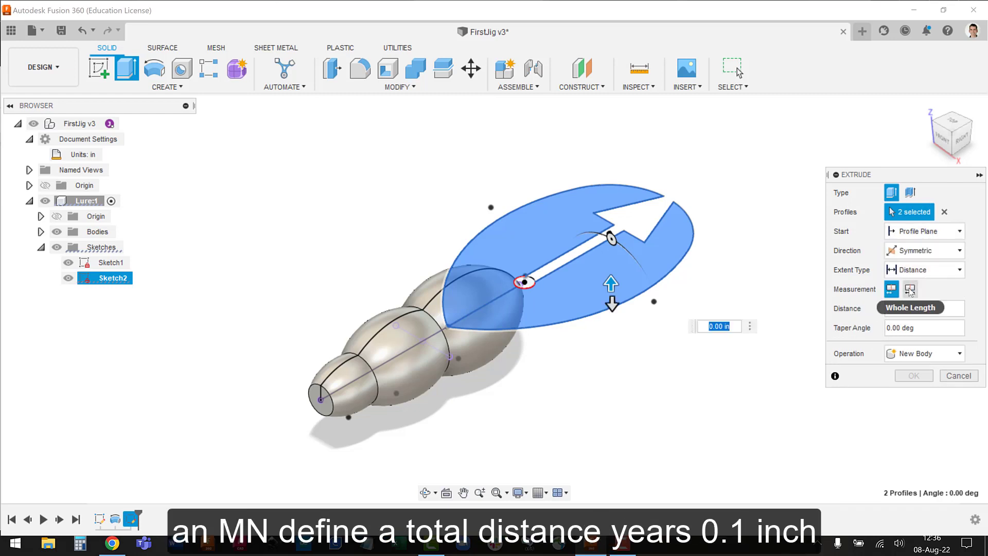
left_click(910, 290)
triple_click(911, 310)
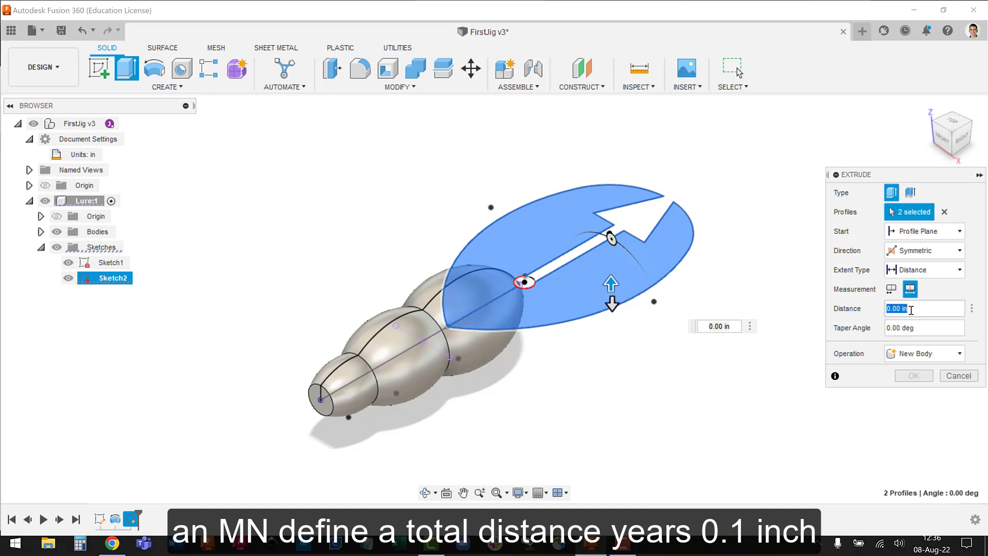
type(".1")
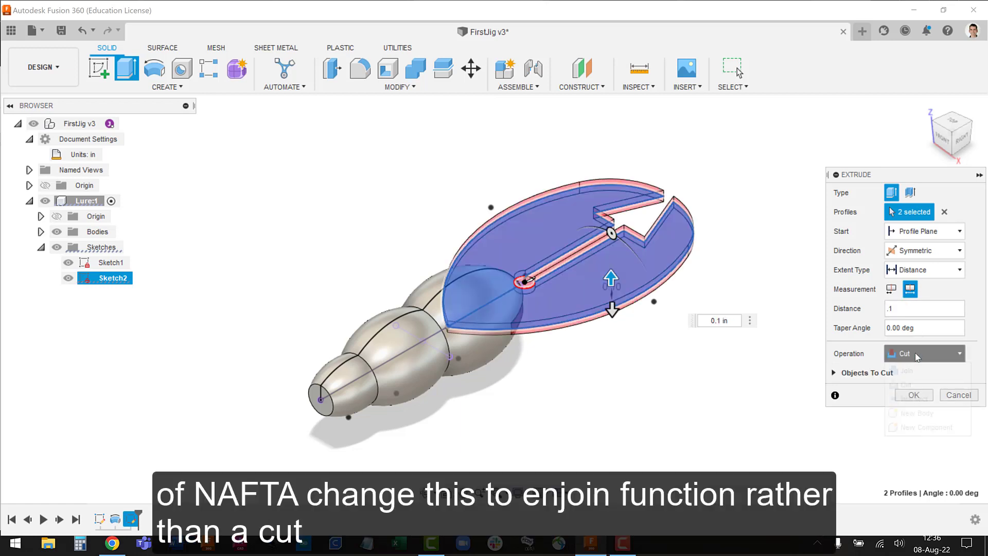
left_click(915, 353)
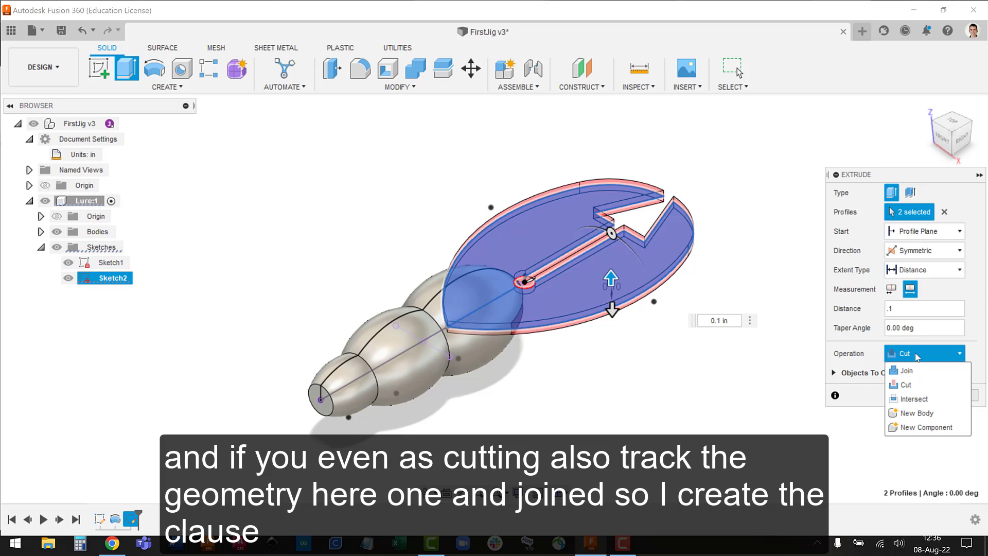
left_click(914, 369)
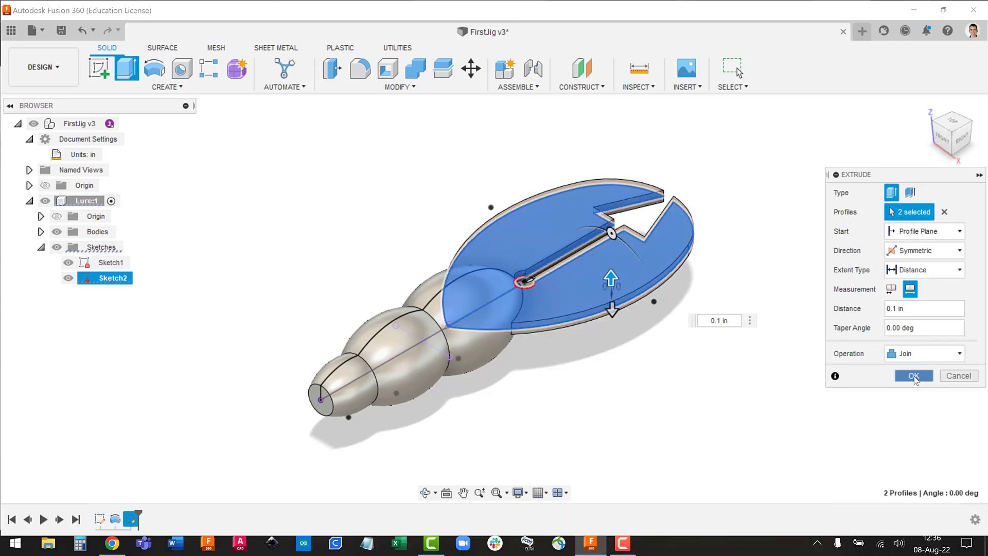
left_click(913, 375)
Step: Save the design and hide Sketch1 and Sketch2
key("ctrl+s")
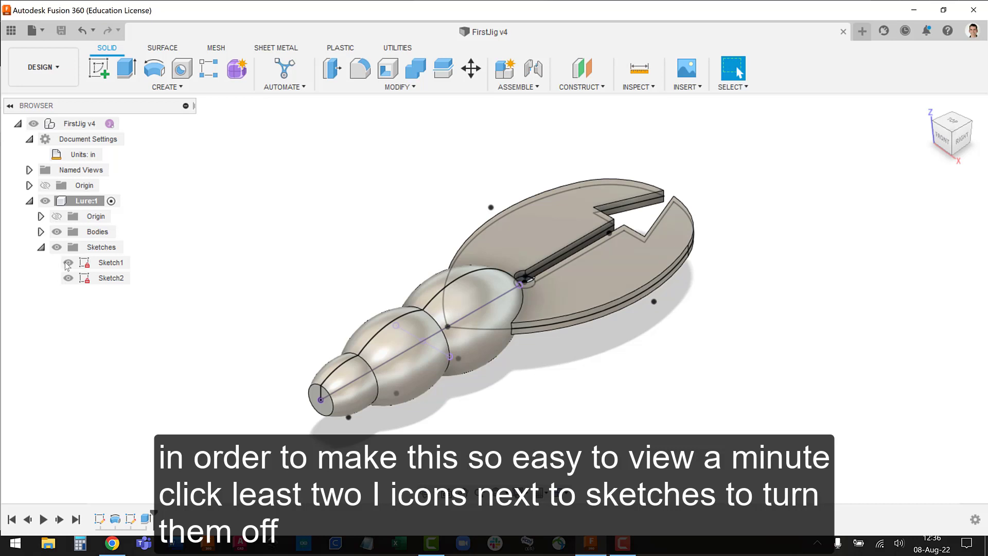
left_click(68, 263)
left_click(67, 277)
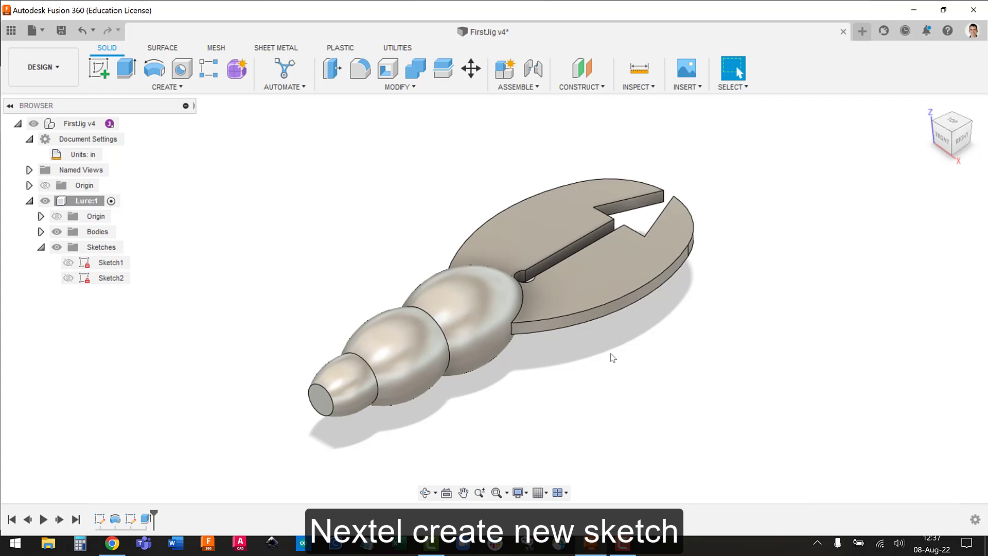
Step: Start a new sketch on the horizontal XY origin plane and view it straight on
left_click(98, 67)
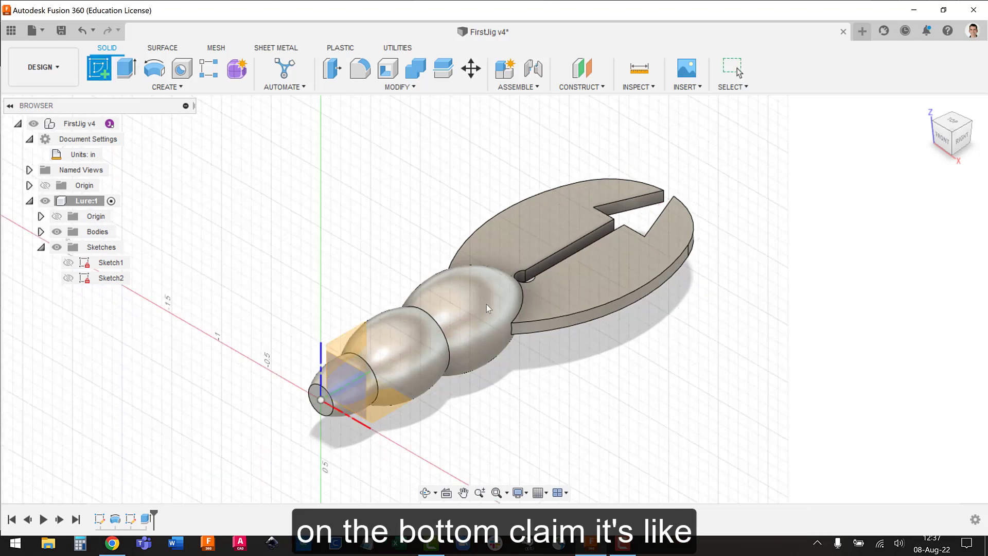
left_click(391, 401)
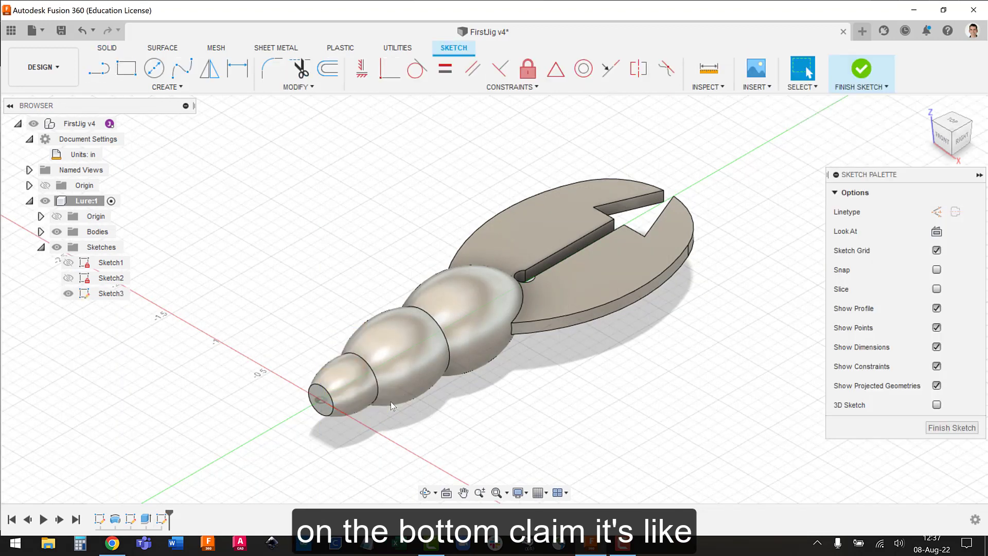
left_click(936, 231)
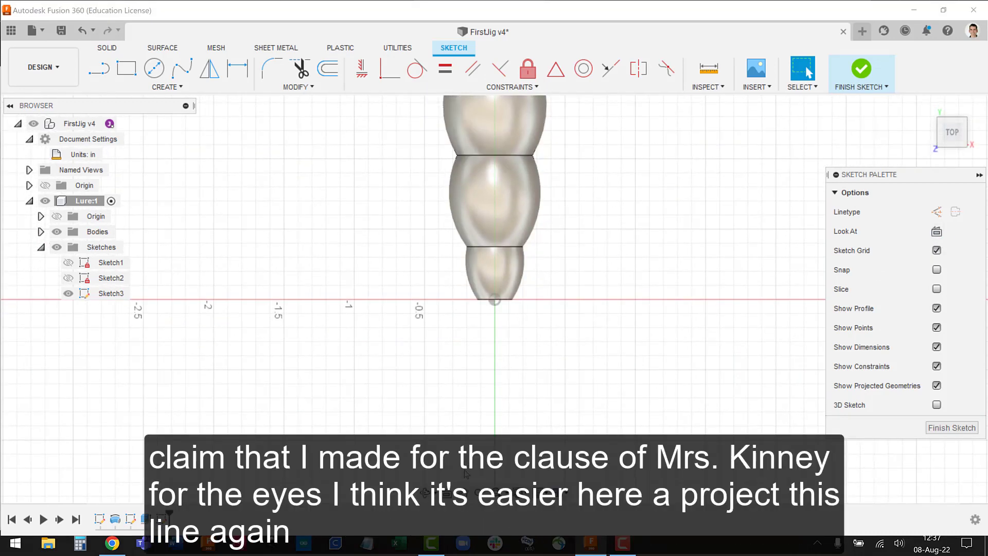
Step: Project the edge between the lure's two largest segments into the sketch, and slice the body at the sketch plane
scroll(547, 229, "up", 3)
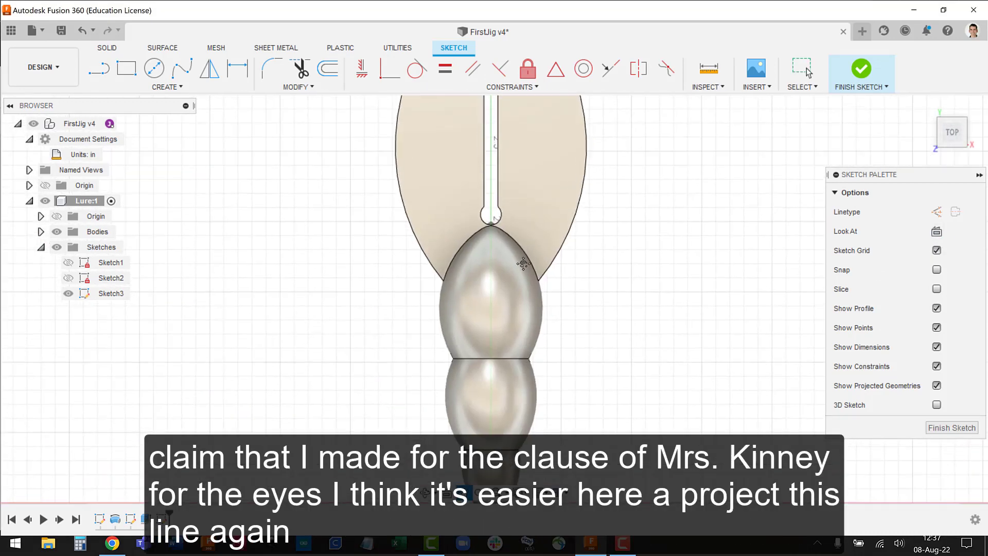
middle_click_drag(523, 263, 525, 285)
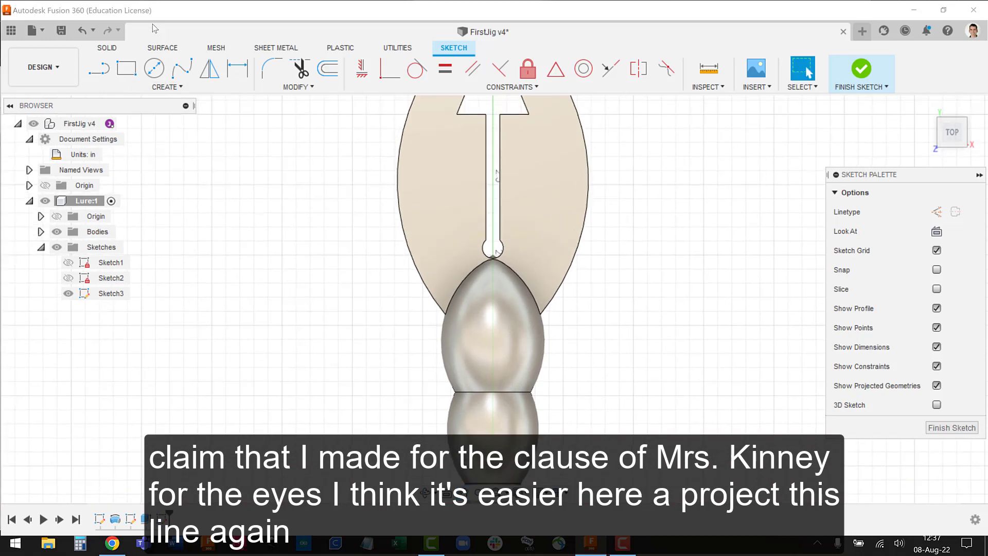
key("p")
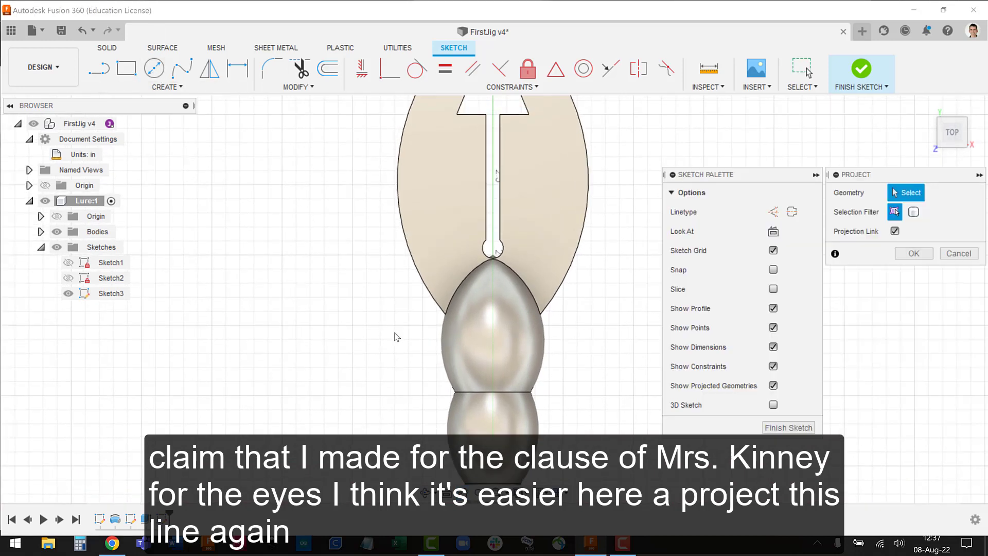
left_click(520, 392)
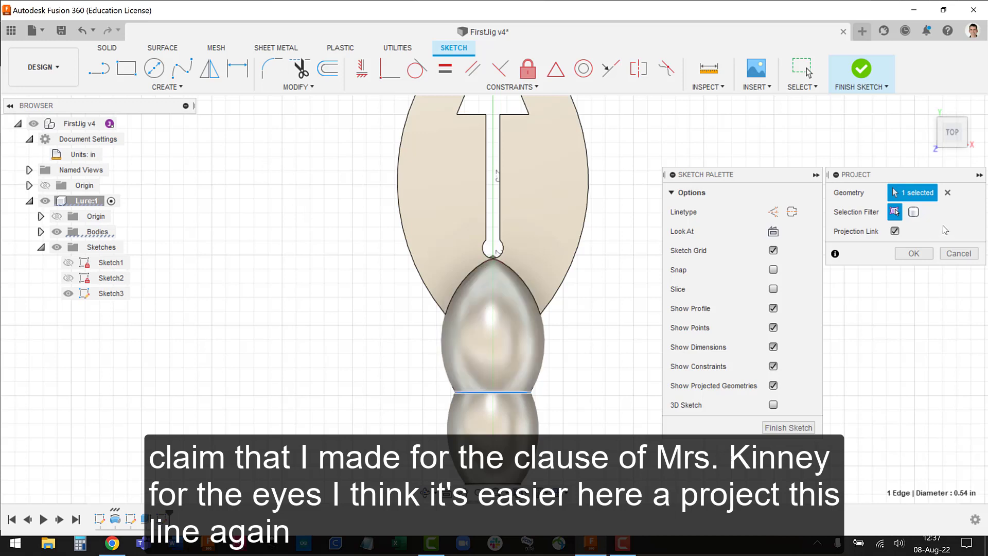
left_click(924, 253)
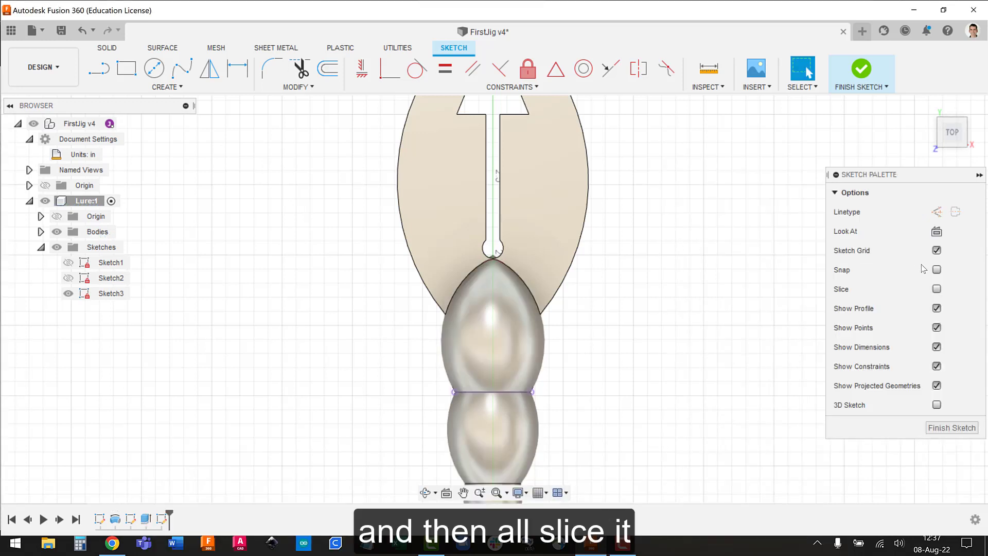
left_click(936, 289)
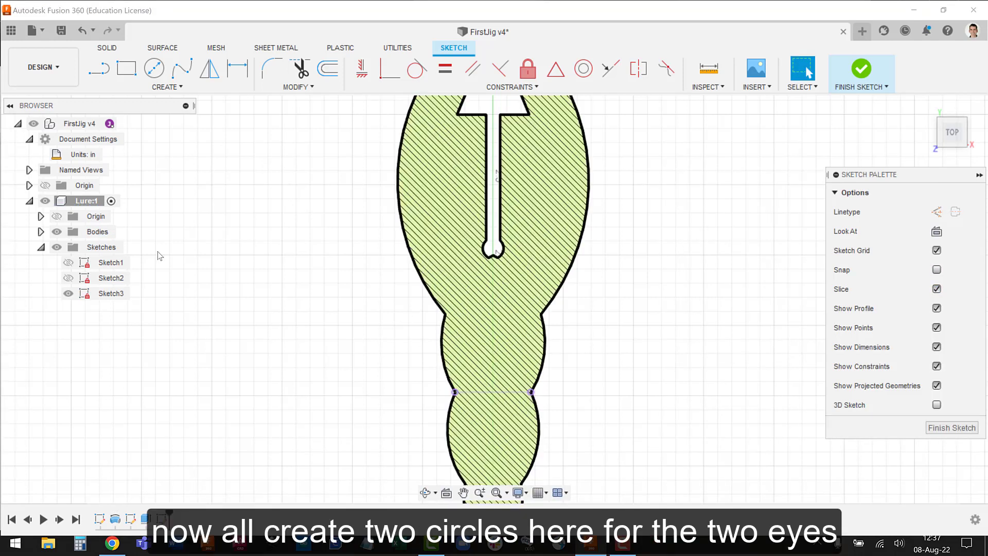
Step: Sketch two eye circles about 0.18 in and 0.23 in across, side by side on the lure's largest segment
left_click(153, 68)
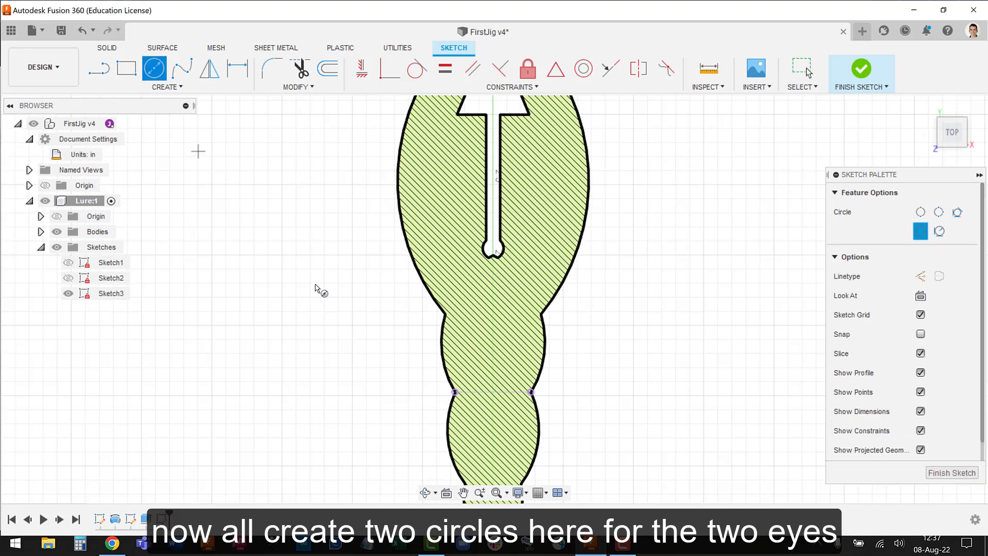
left_click(483, 324)
left_click(519, 317)
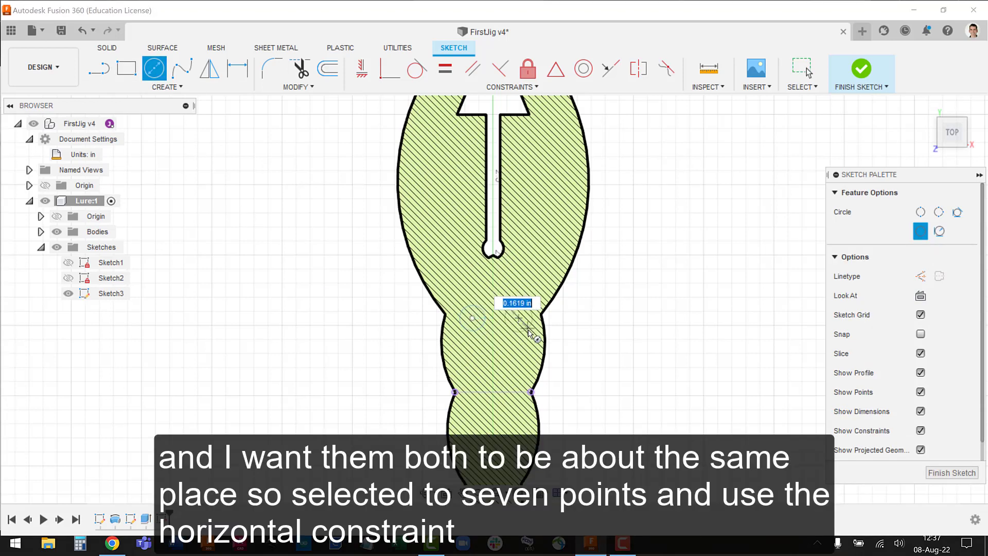
left_click(530, 327)
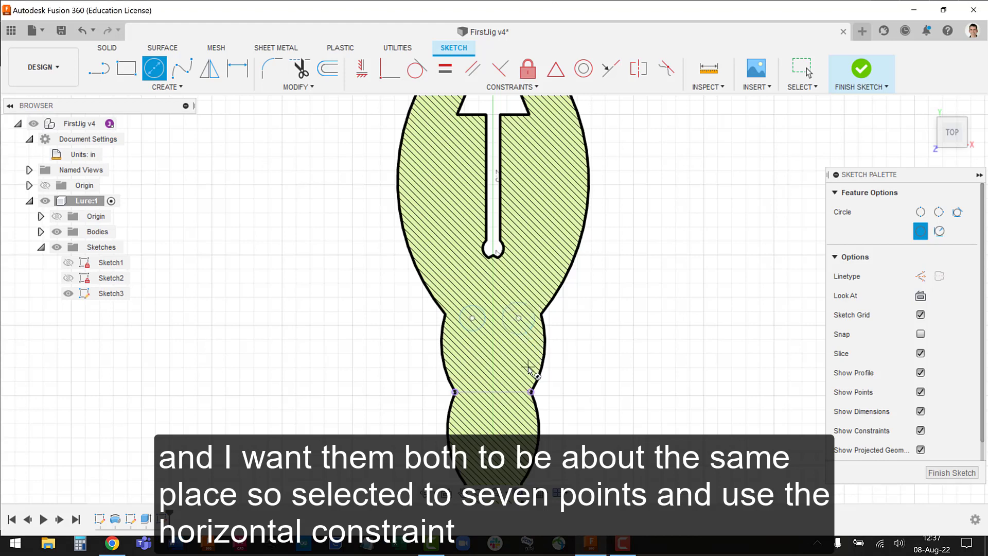
key("Escape")
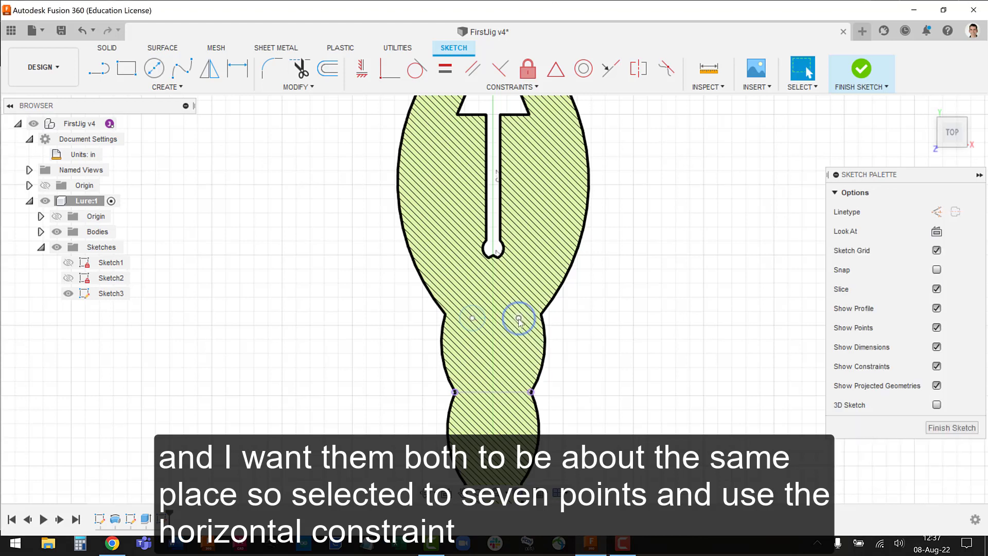
Step: Align the centres of the two eye circles with a horizontal constraint
left_click(518, 318)
left_click(473, 318, "ctrl")
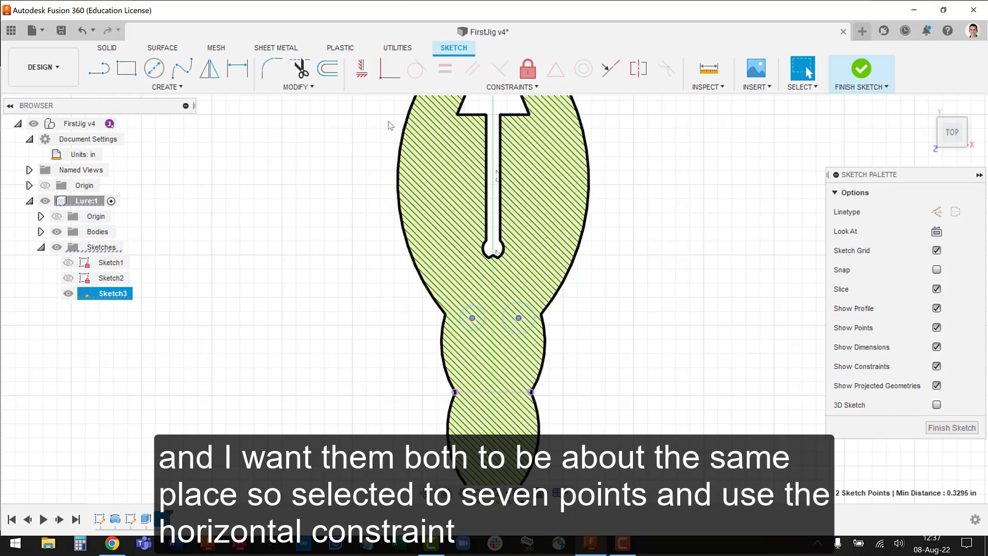
left_click(362, 68)
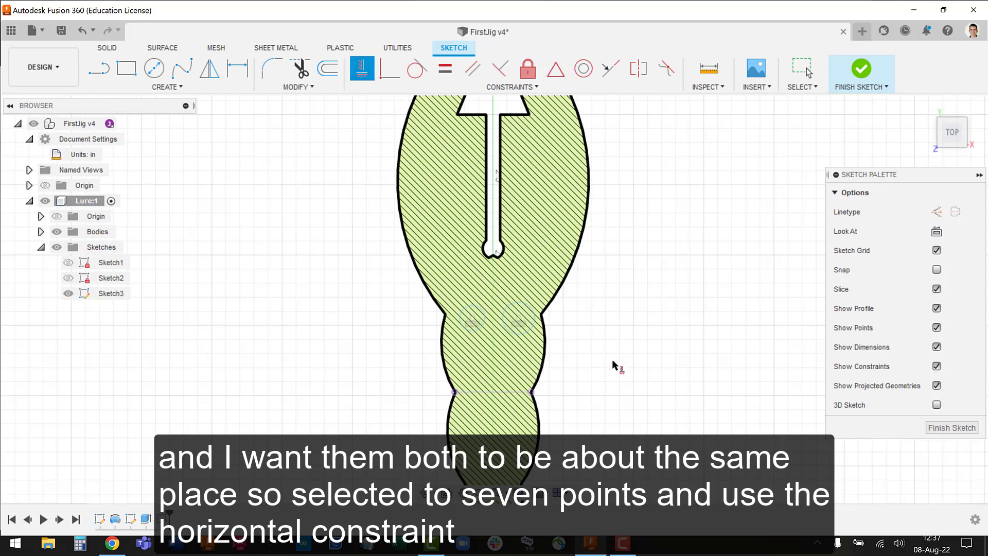
key("Escape")
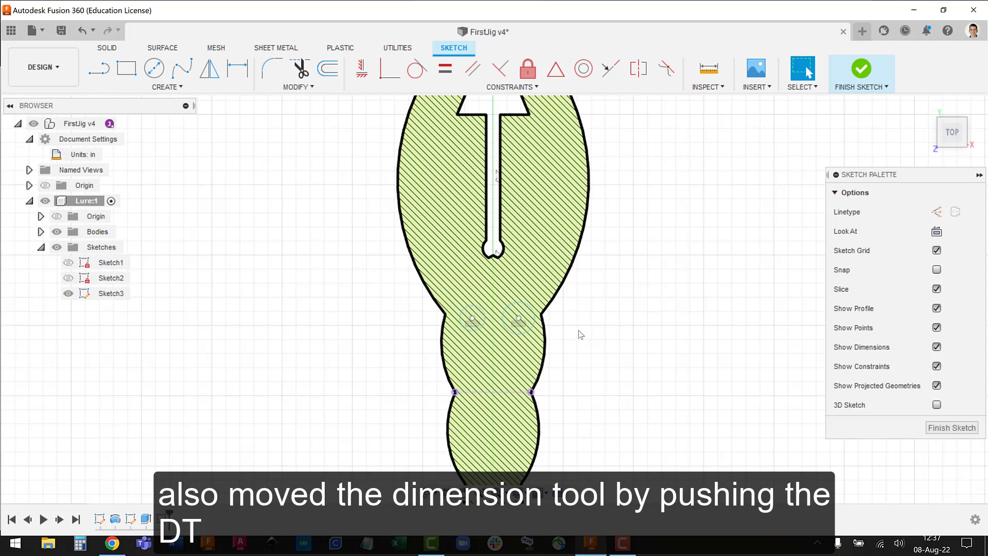
Step: Set the diameter of the right eye circle to 0.075 in
key("d")
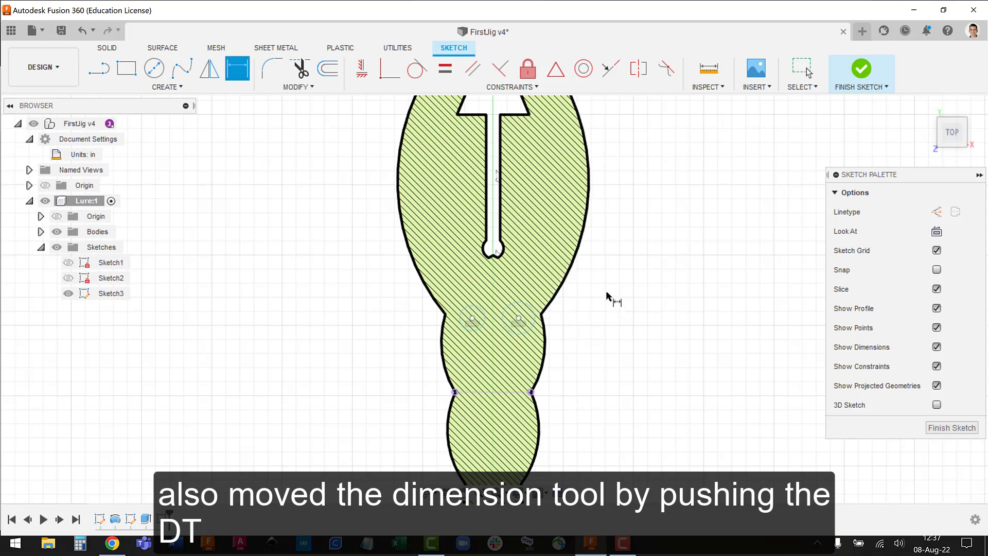
left_click(534, 315)
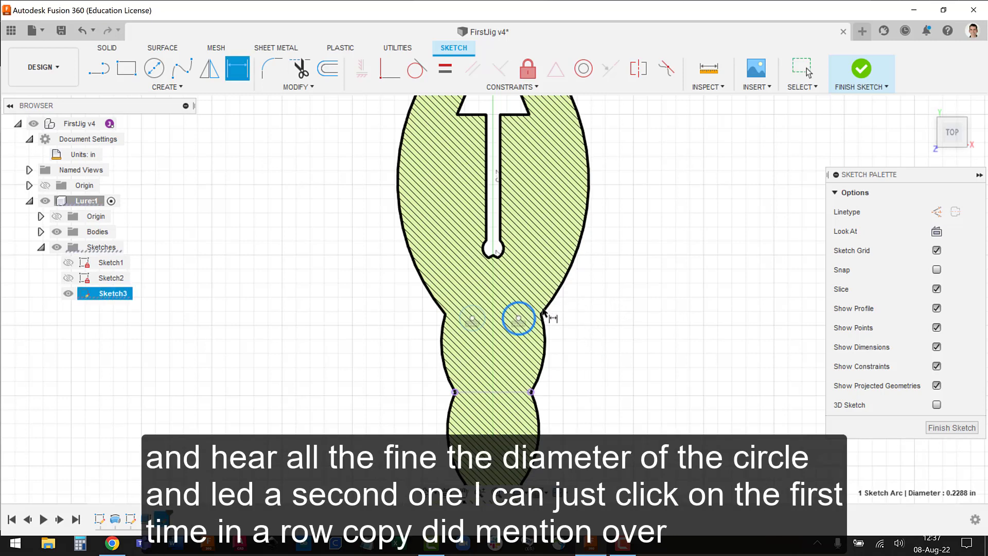
left_click(593, 302)
key("BackSpace")
type("0.075")
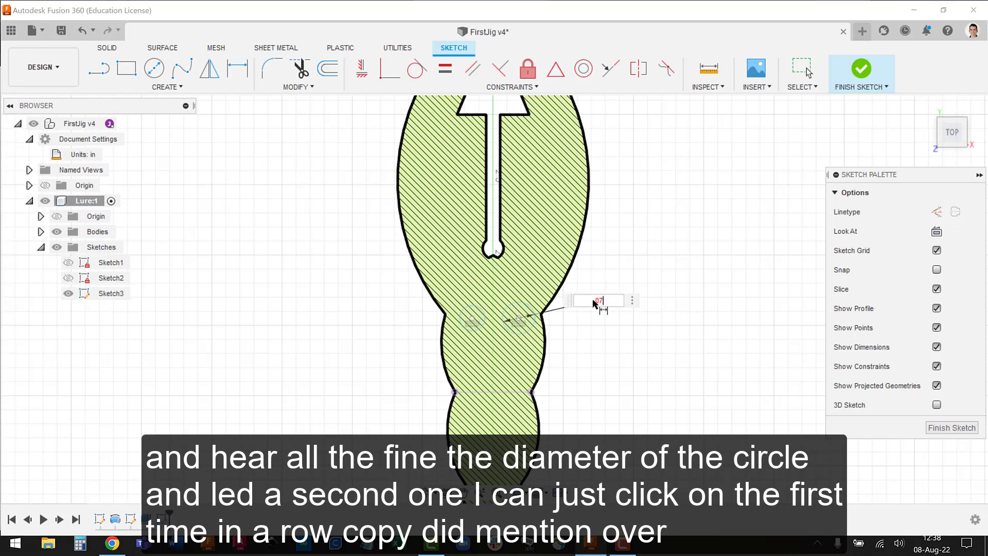
key("Return")
Step: Dimension the left eye circle's diameter by linking it to the right circle's diameter dimension
left_click(476, 311)
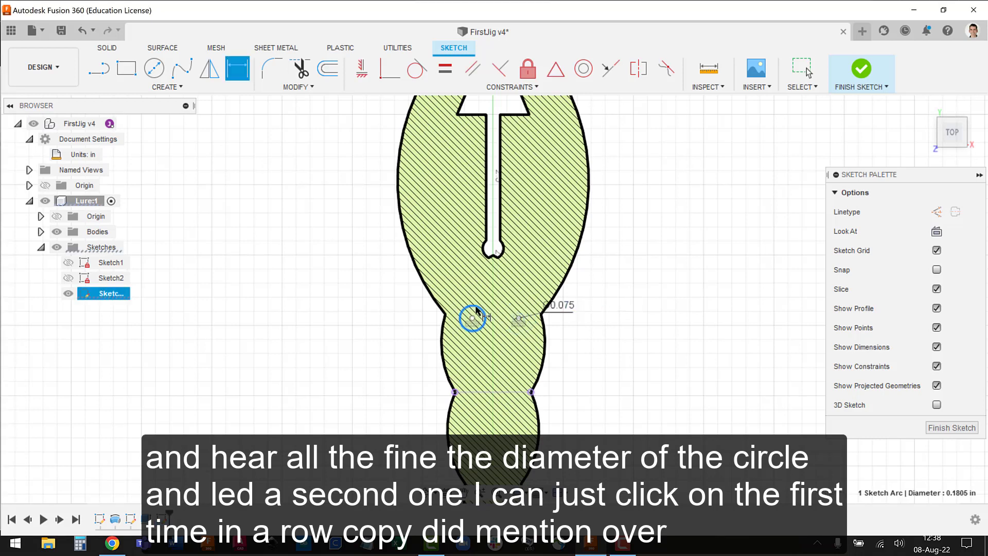
left_click(396, 301)
left_click(564, 307)
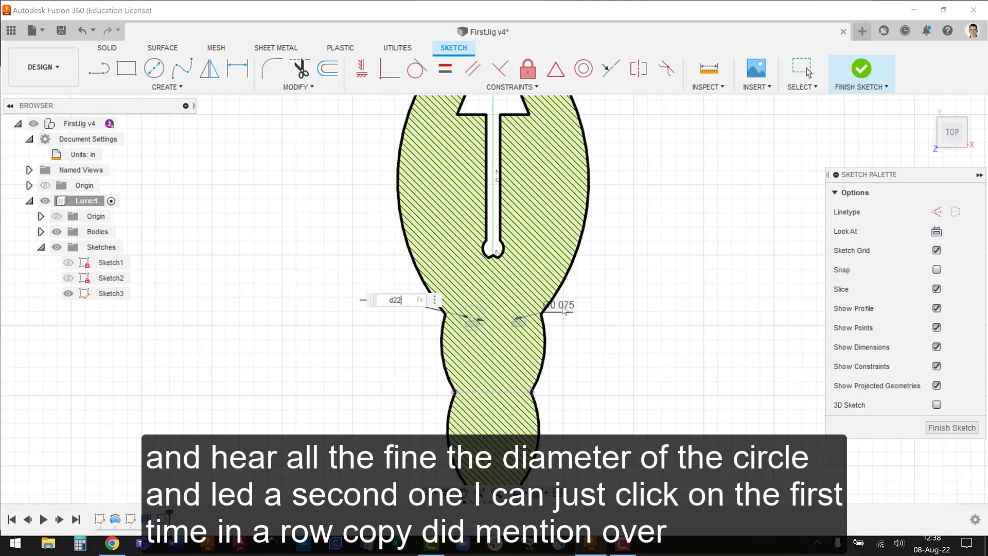
key("Return")
Step: Set the horizontal distance between the centres of the two eye circles to 0.2 in
left_click(518, 319)
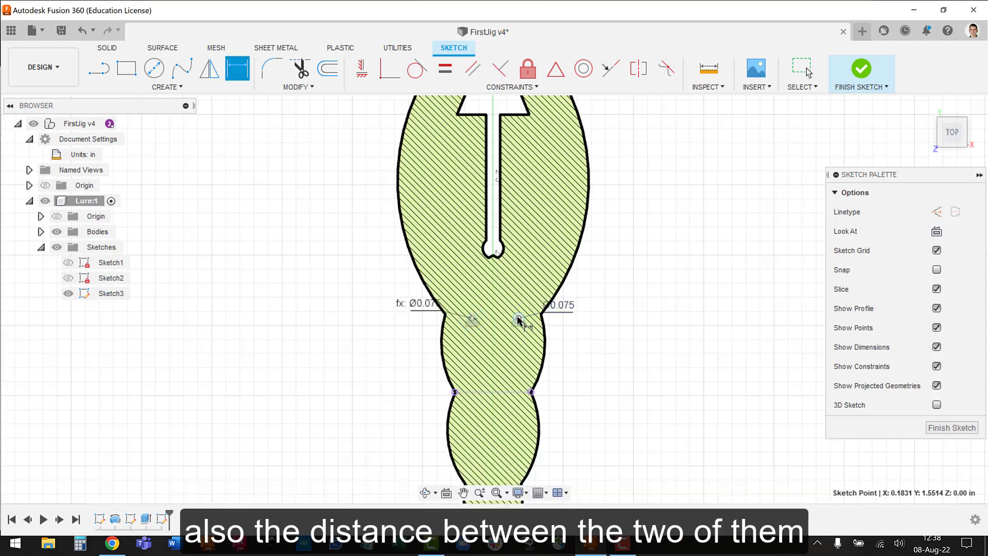
left_click(471, 317)
left_click(493, 300)
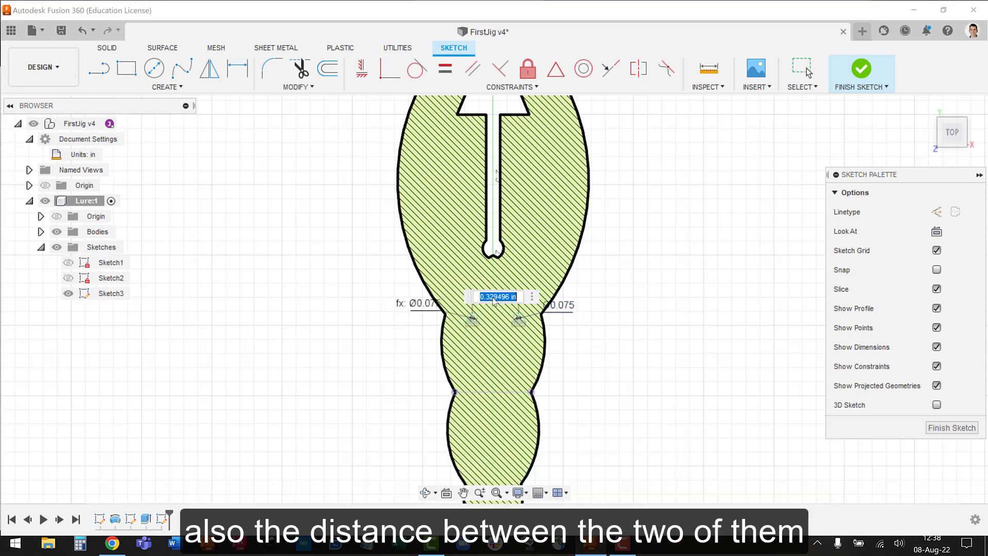
type("0.2")
key("Return")
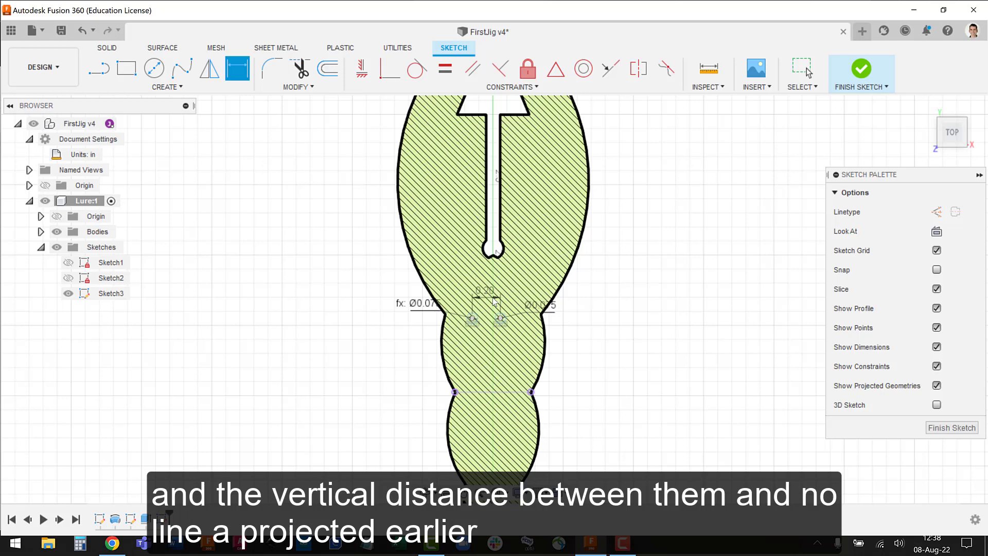
Step: Set the vertical distance from the right eye circle's centre to the projected horizontal line to 0.6 in
left_click(500, 319)
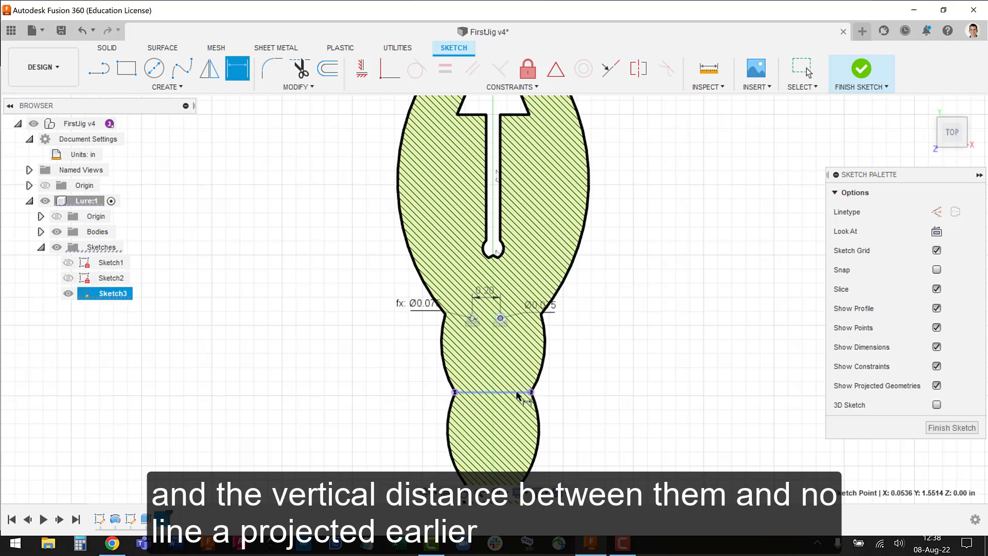
left_click(520, 391)
left_click(609, 348)
type("0.6")
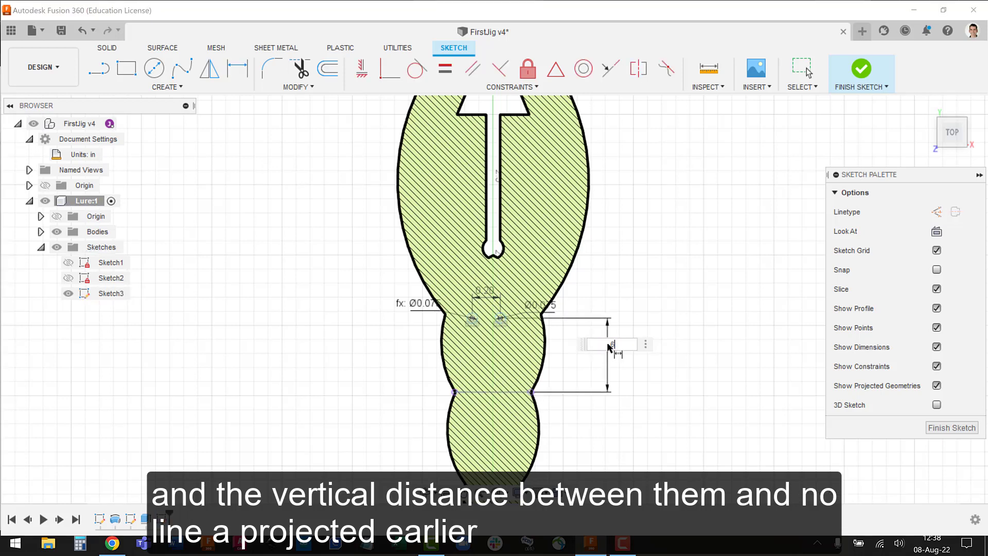
key("Return")
key("Escape")
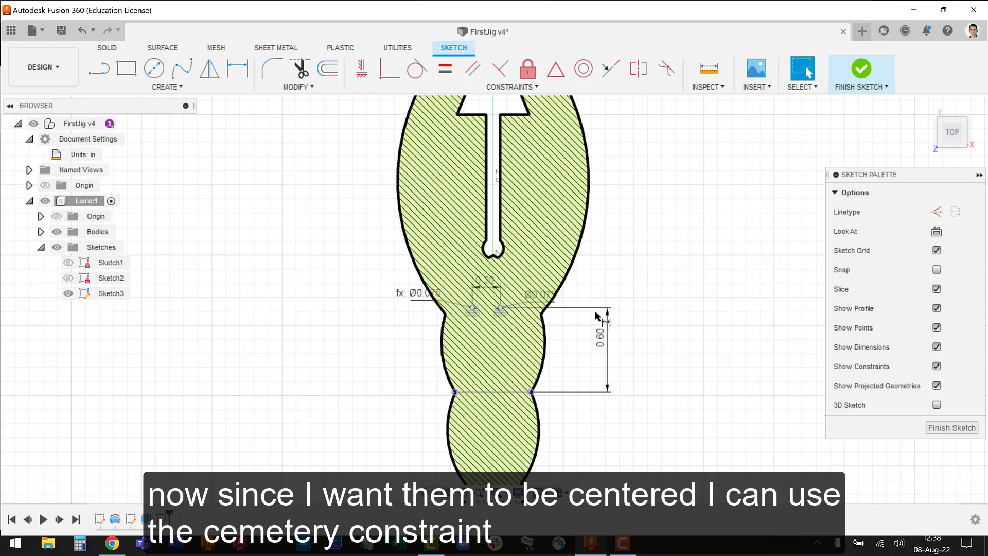
Step: Make the two eye circle centres symmetric about the Lure component's origin Y axis and finish the sketch
left_click(645, 65)
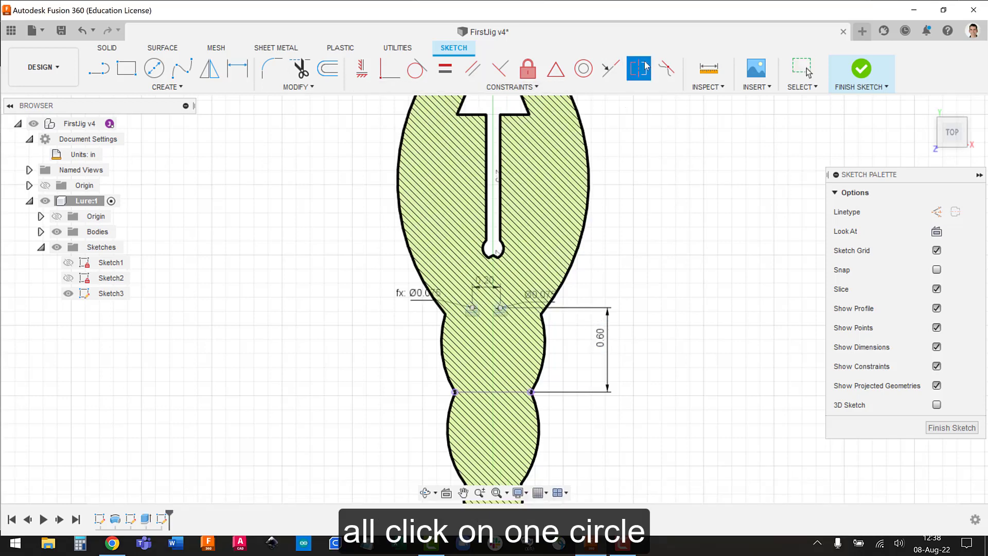
left_click(500, 308)
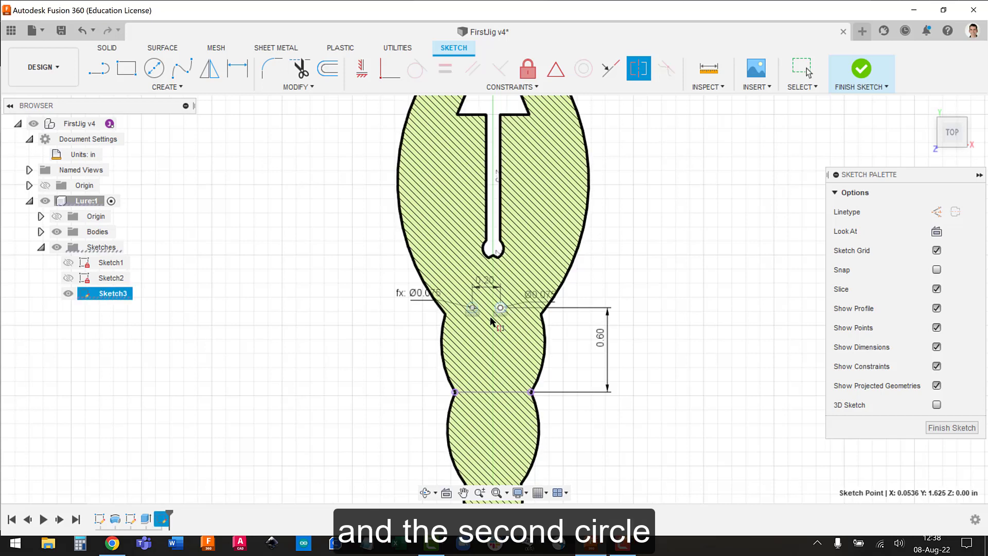
left_click(472, 312)
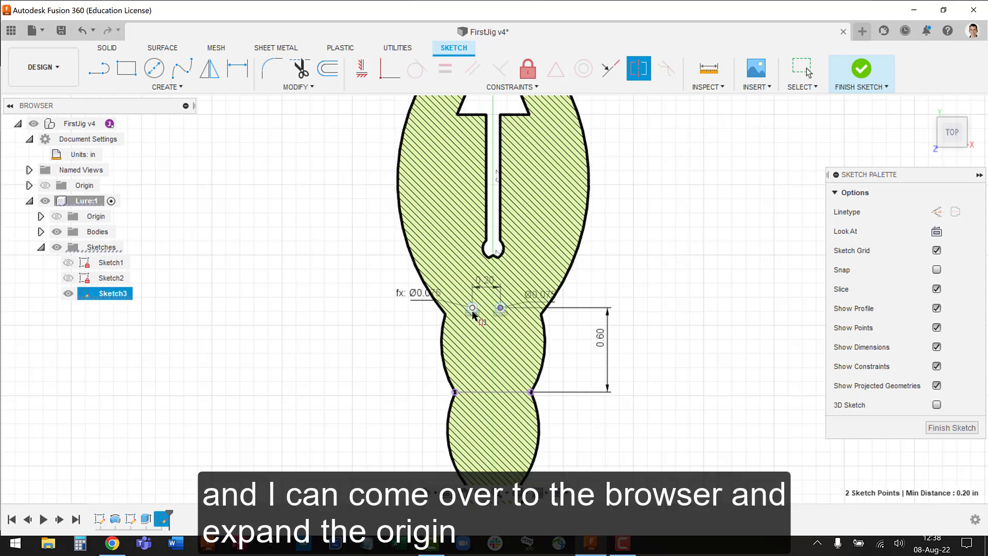
left_click(41, 218)
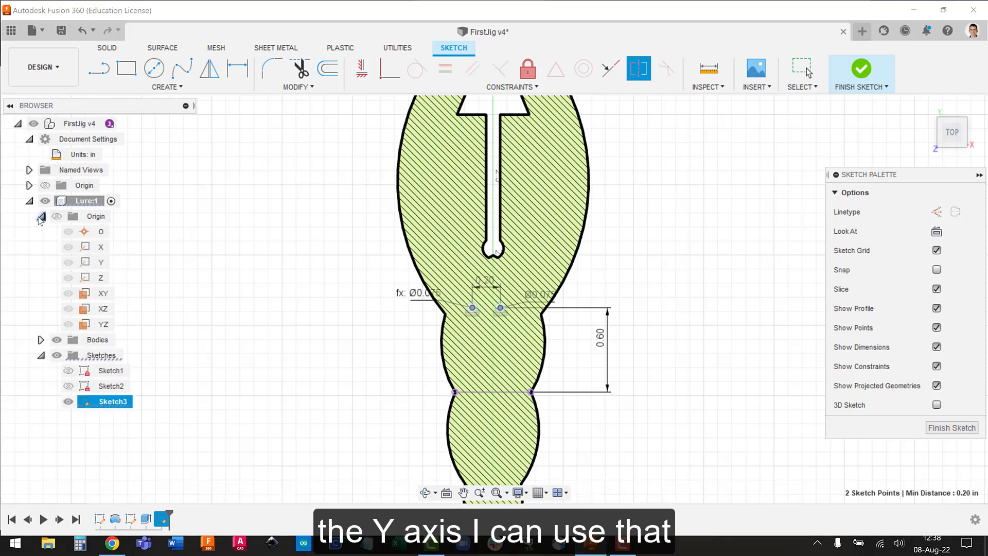
left_click(106, 263)
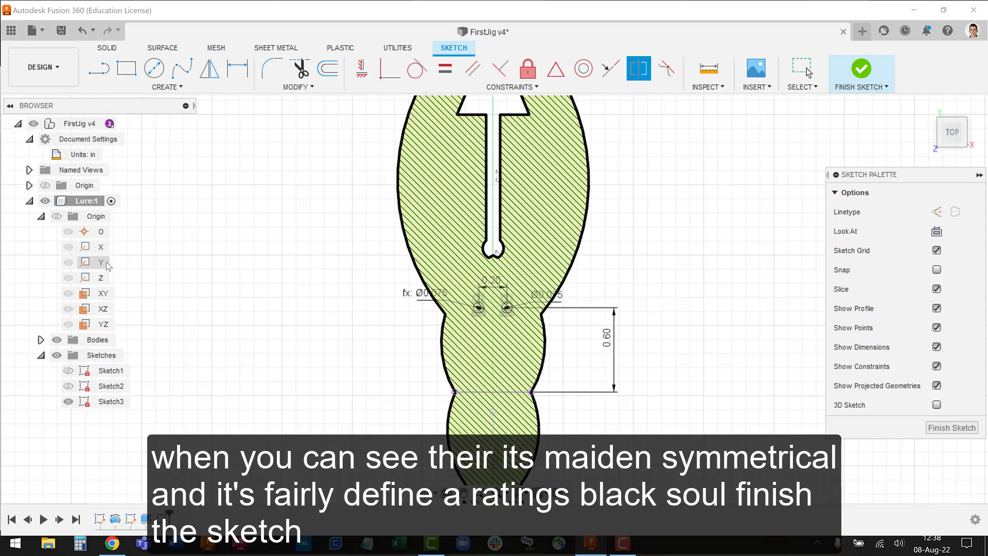
left_click(40, 216)
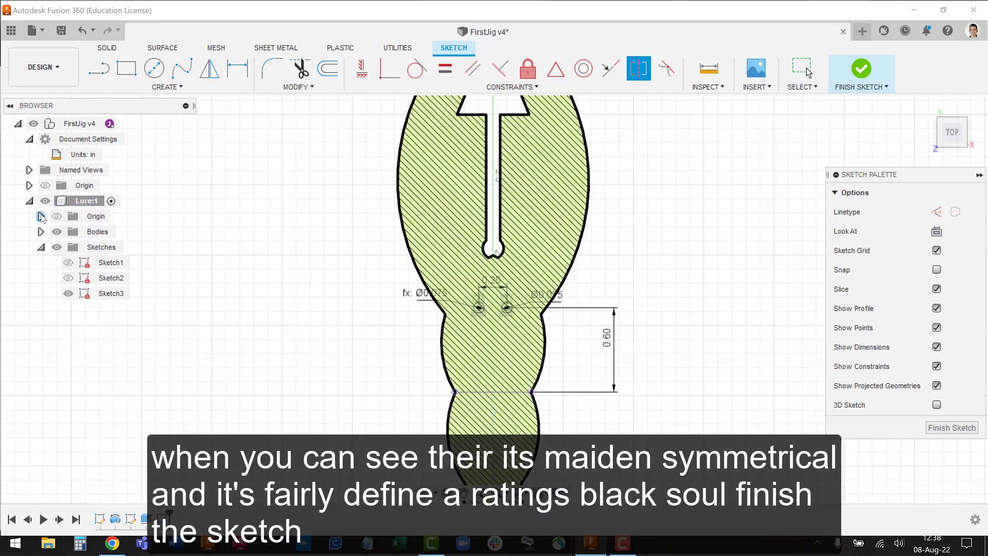
key("Escape")
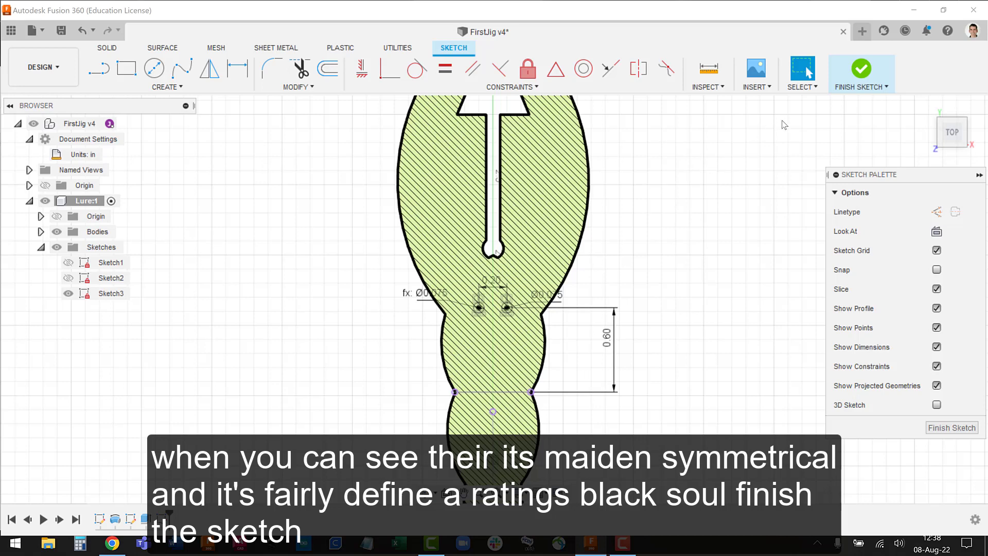
left_click(859, 87)
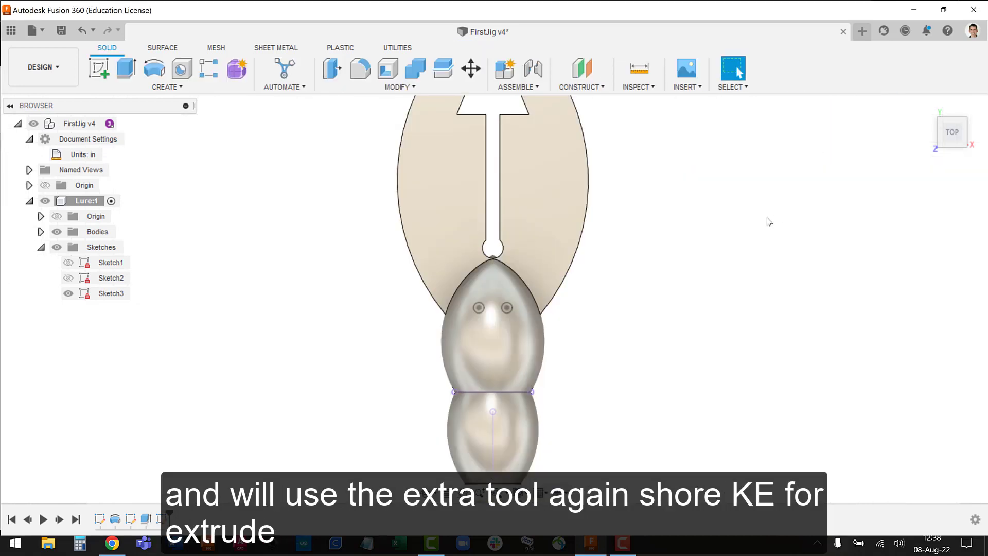
Step: Extrude both eye circle profiles 0.33 in on one side, joining them to the lure body
key("e")
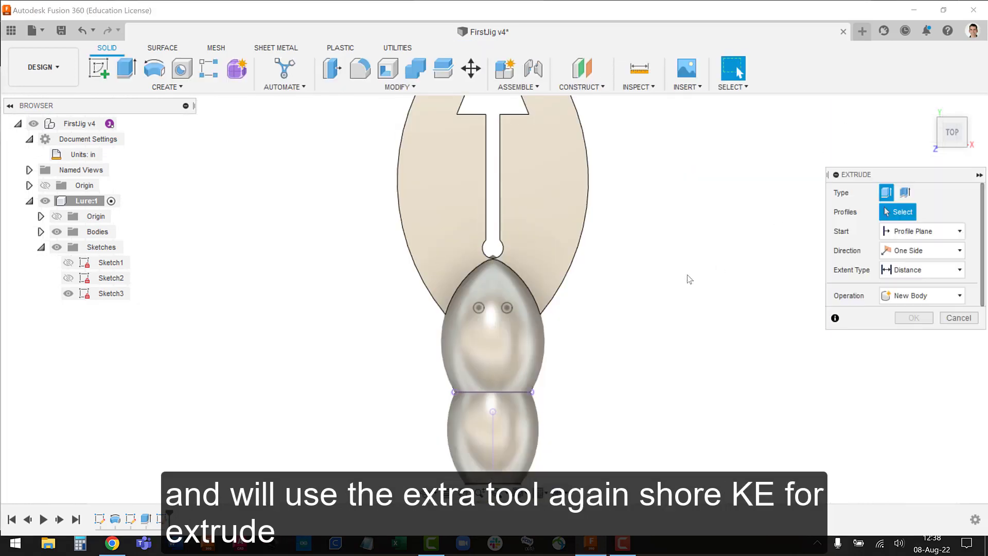
left_click(507, 307)
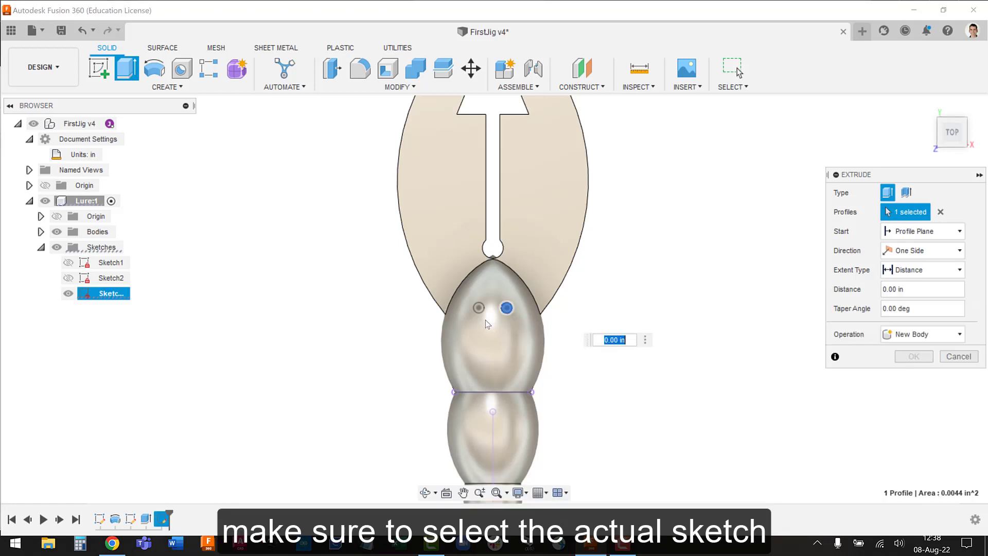
mouse_move(478, 309)
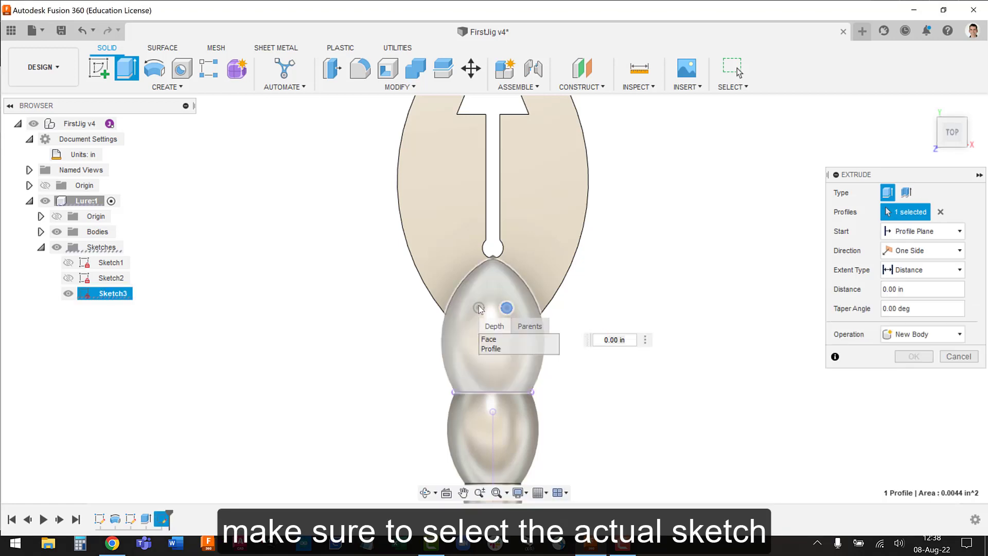
left_click(491, 348)
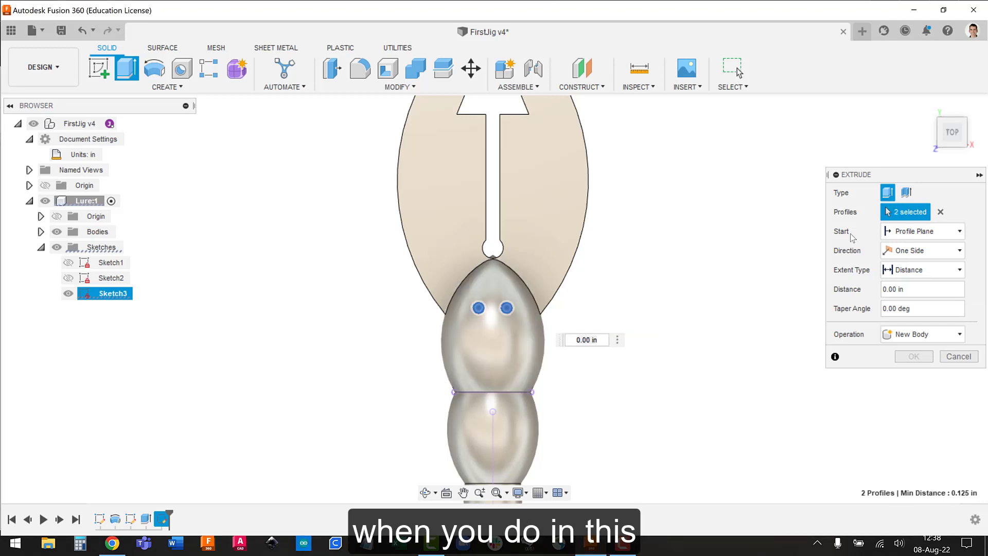
key("3")
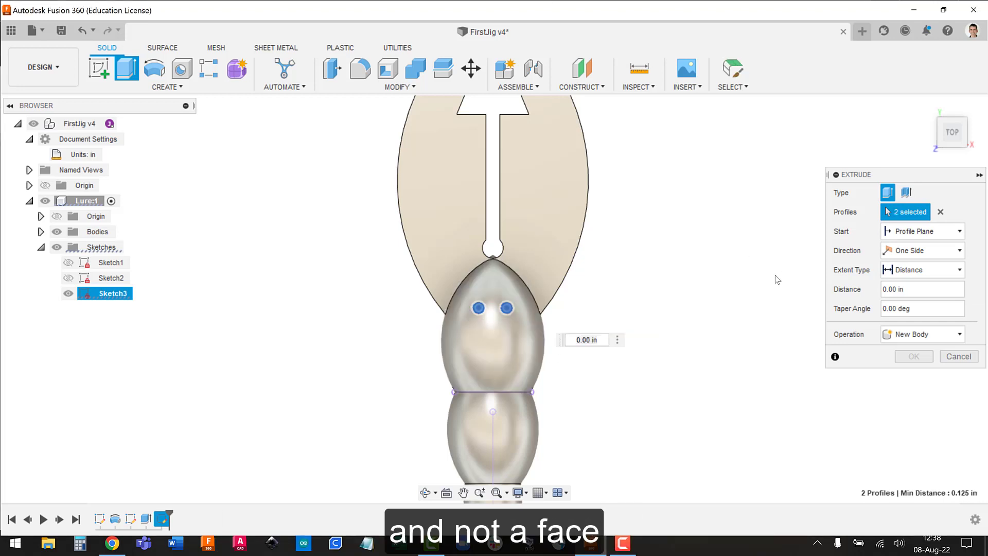
double_click(594, 340)
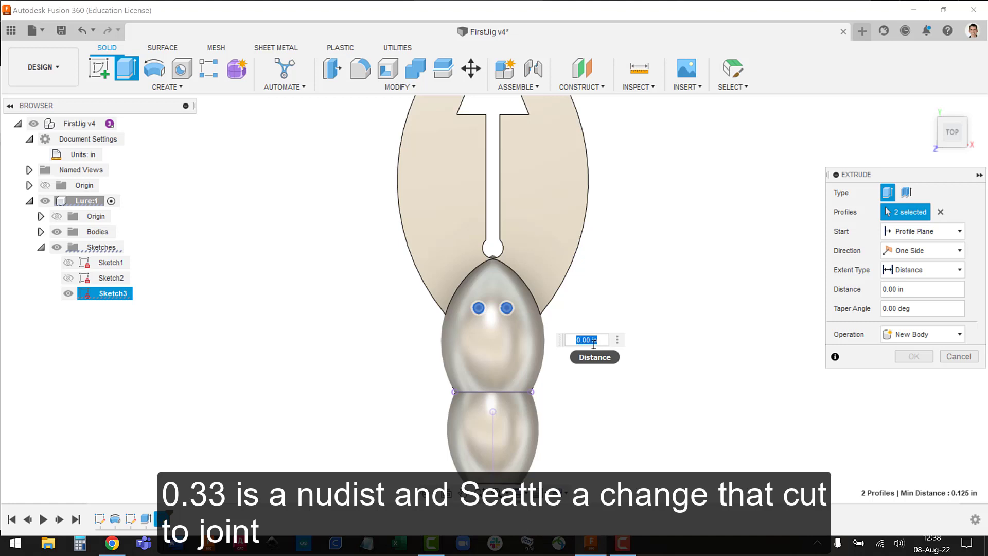
key("BackSpace")
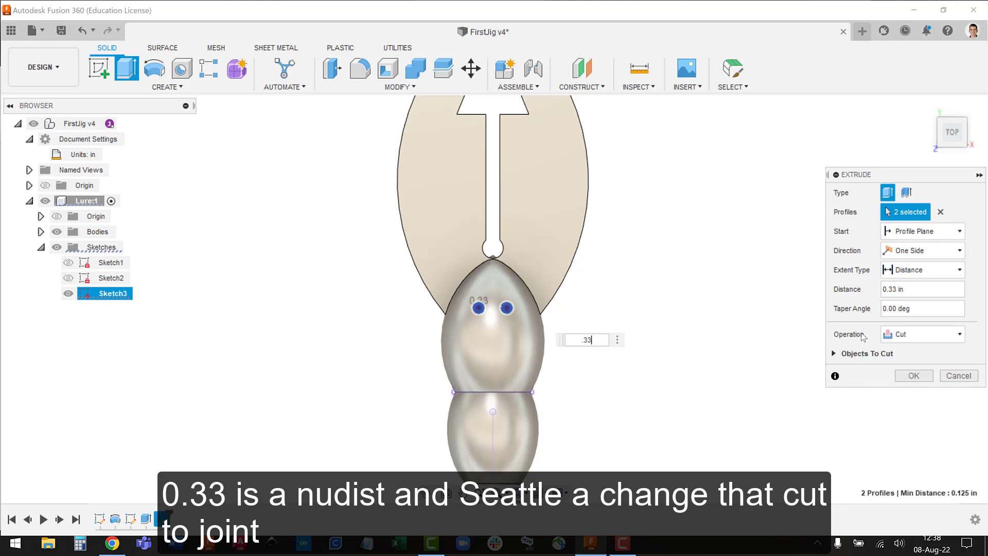
left_click(921, 333)
left_click(901, 351)
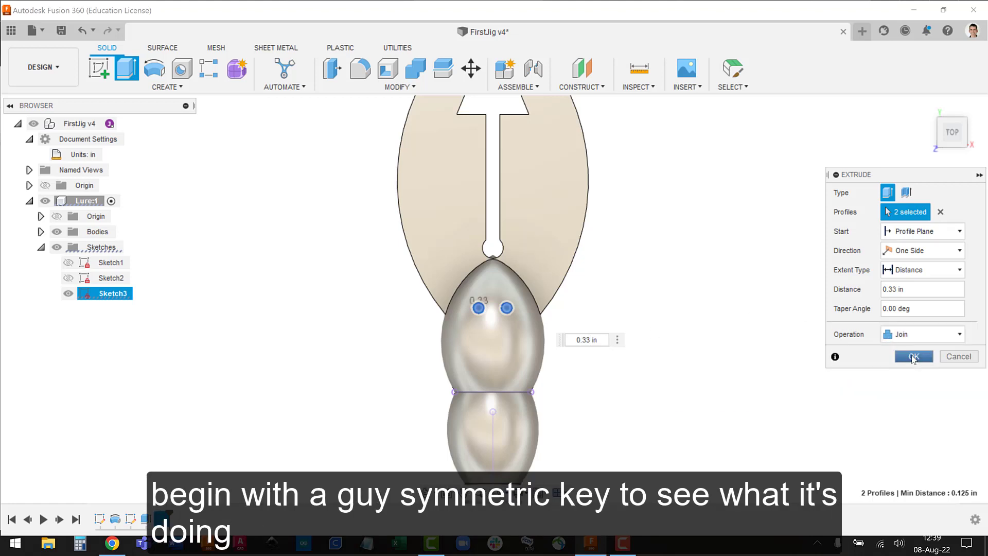
left_click(927, 107)
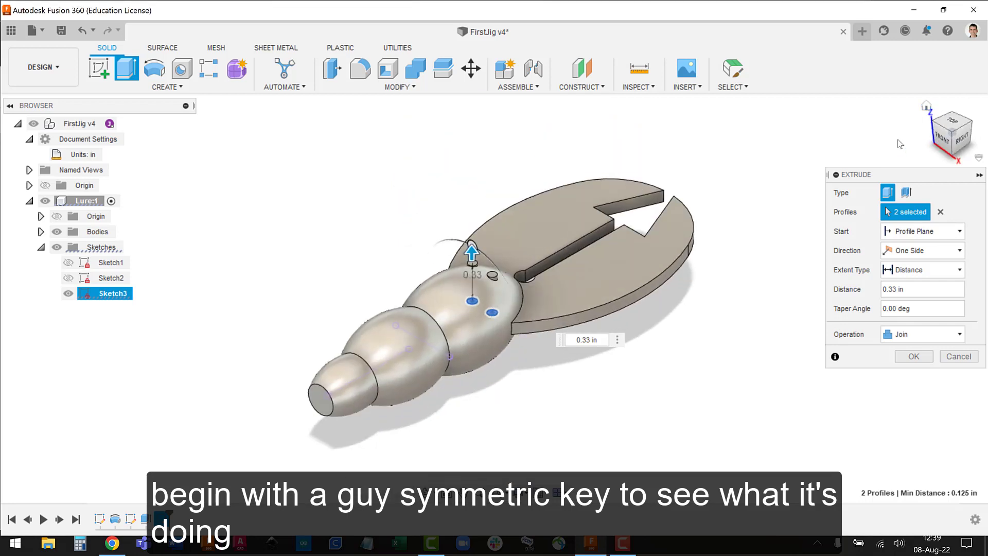
left_click(908, 356)
Step: Hide Sketch3 and save the design with the default version description
left_click(68, 294)
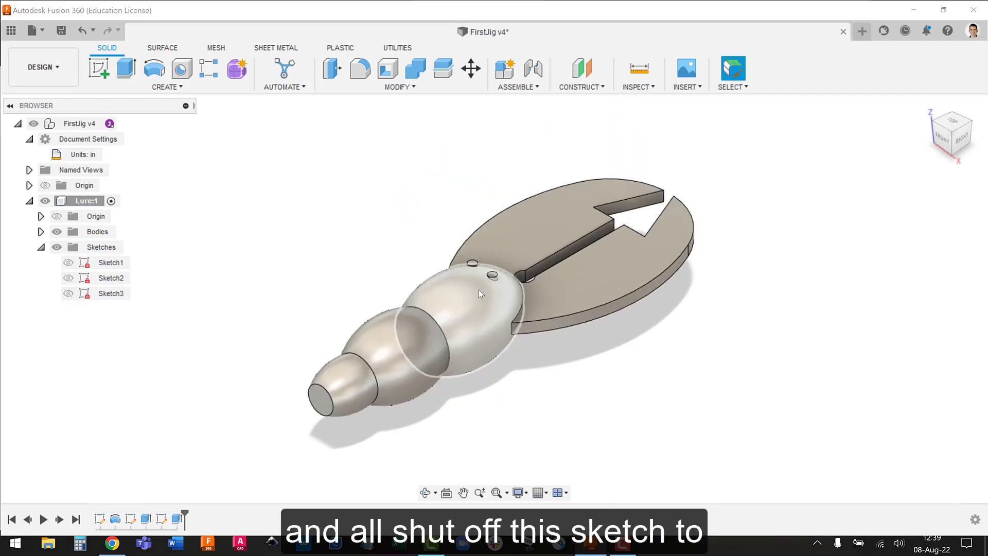
key("ctrl+s")
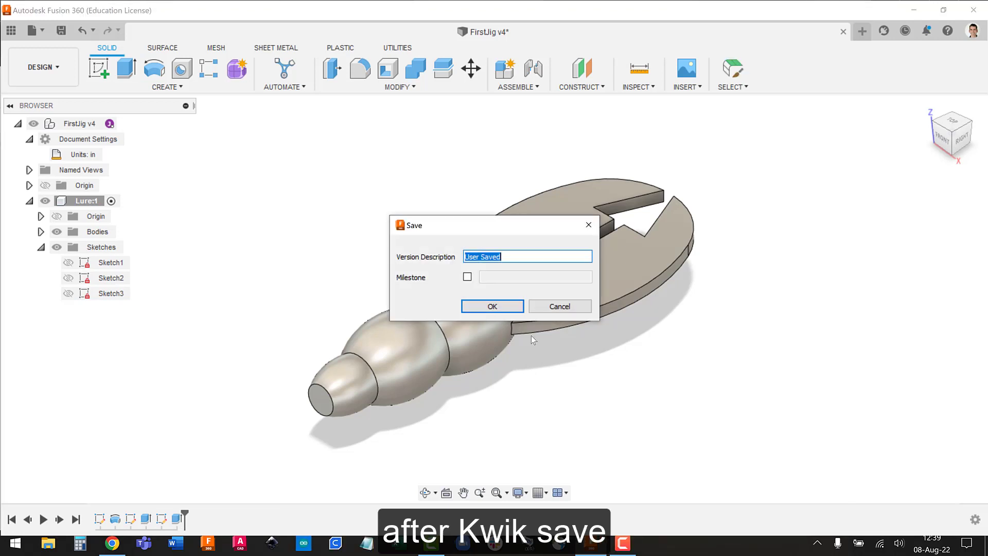
left_click(508, 303)
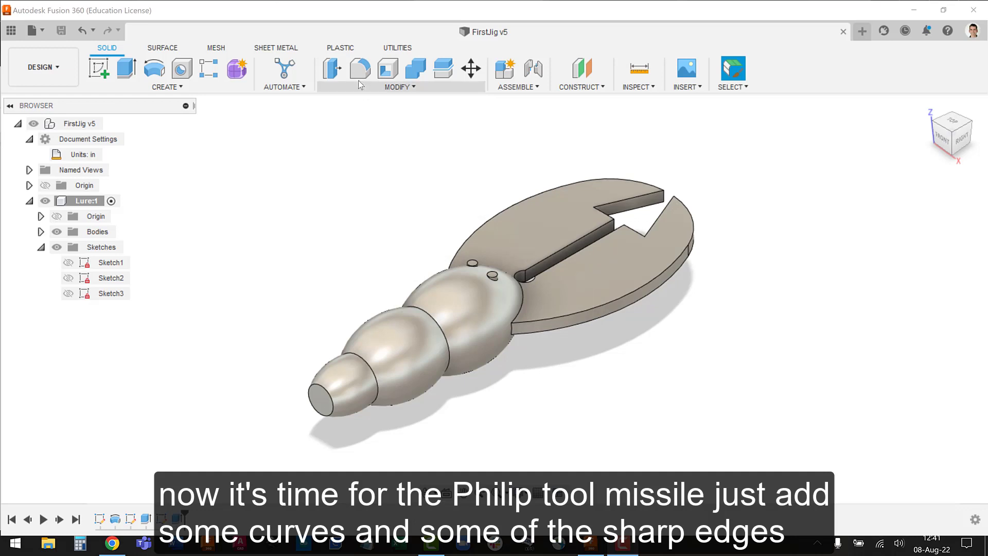
Step: Start a Fillet with a 0.01 in radius on the top edges of both eyes
left_click(359, 72)
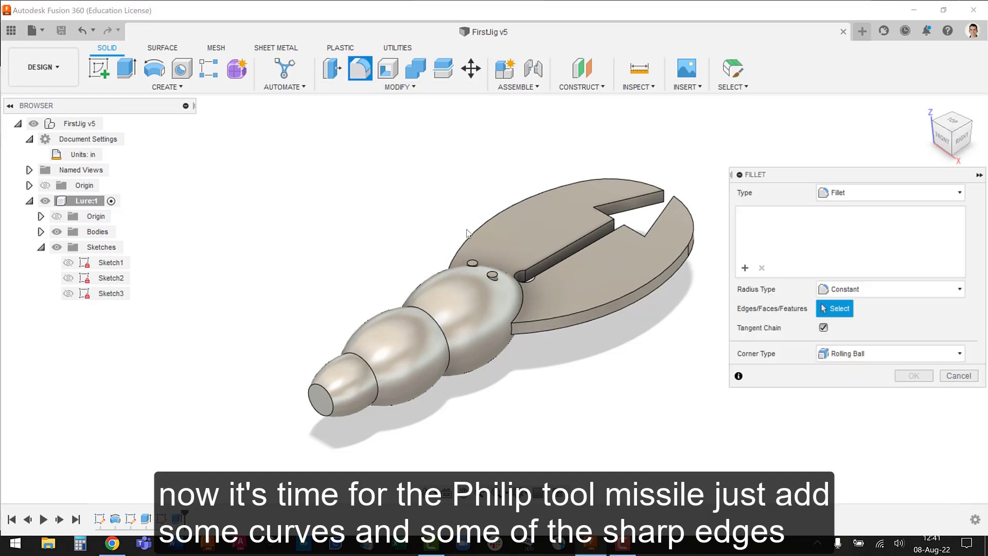
left_click(501, 275)
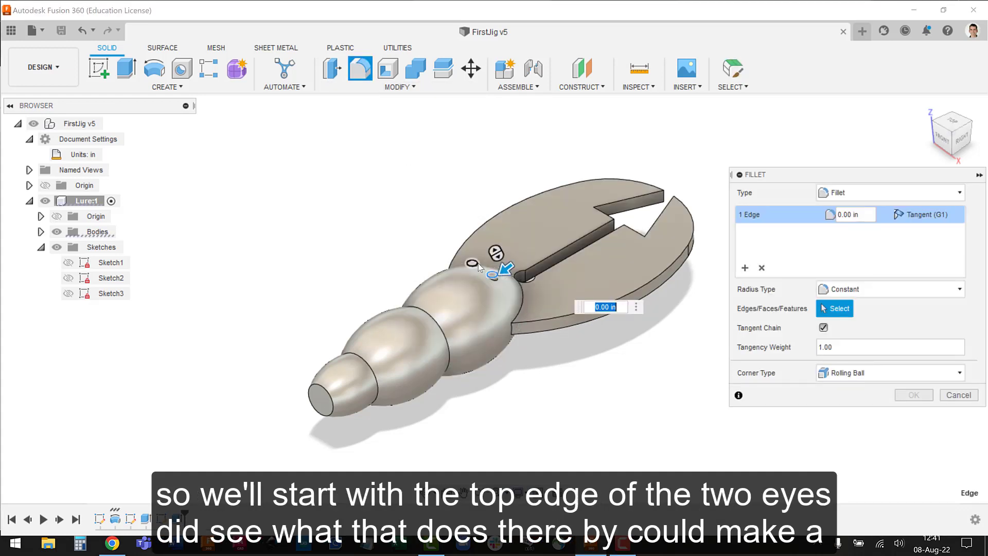
left_click(478, 263)
key("BackSpace")
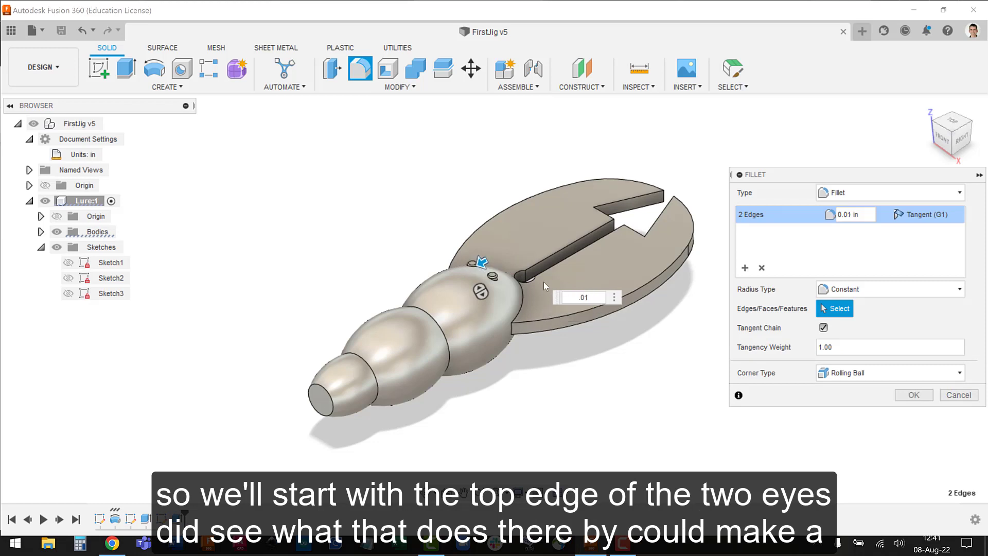
scroll(543, 282, "up", 5)
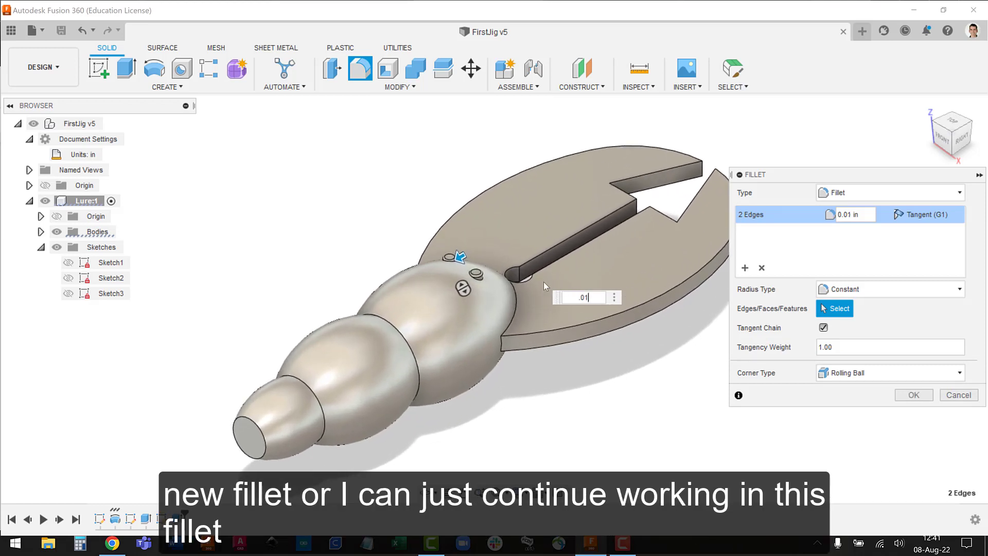
Step: Add a second selection set to the fillet with the claws' top and bottom faces at a 0.04 in radius
left_click(743, 267)
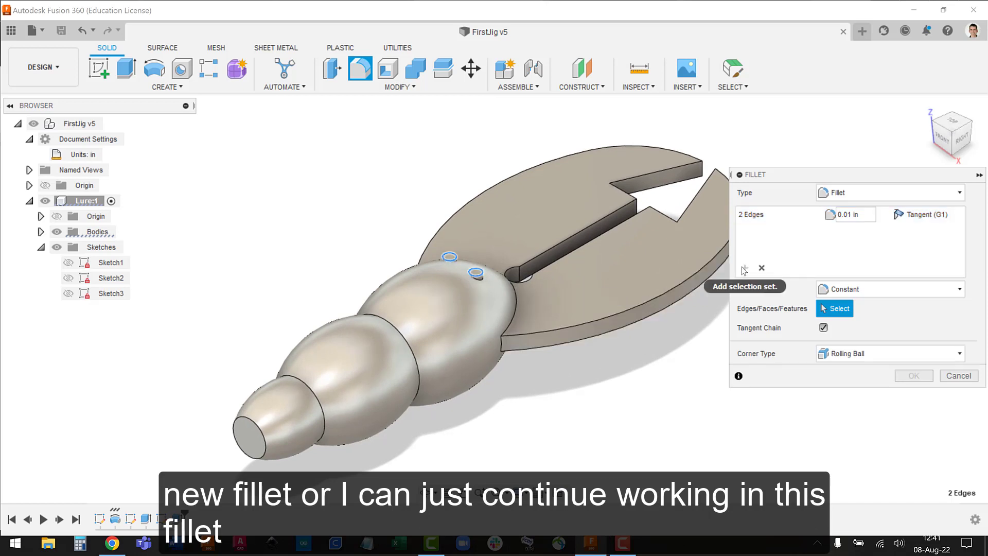
left_click(627, 276)
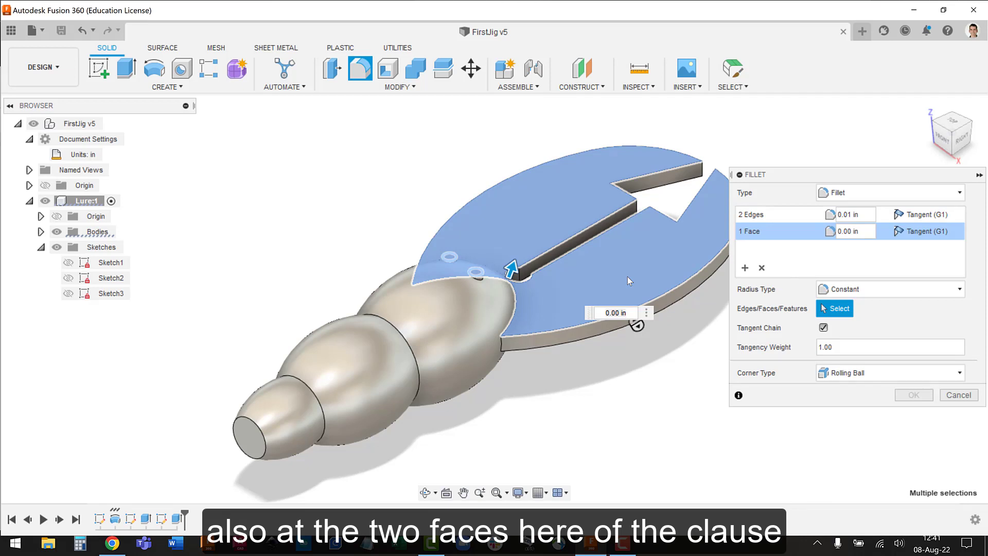
left_click(640, 316)
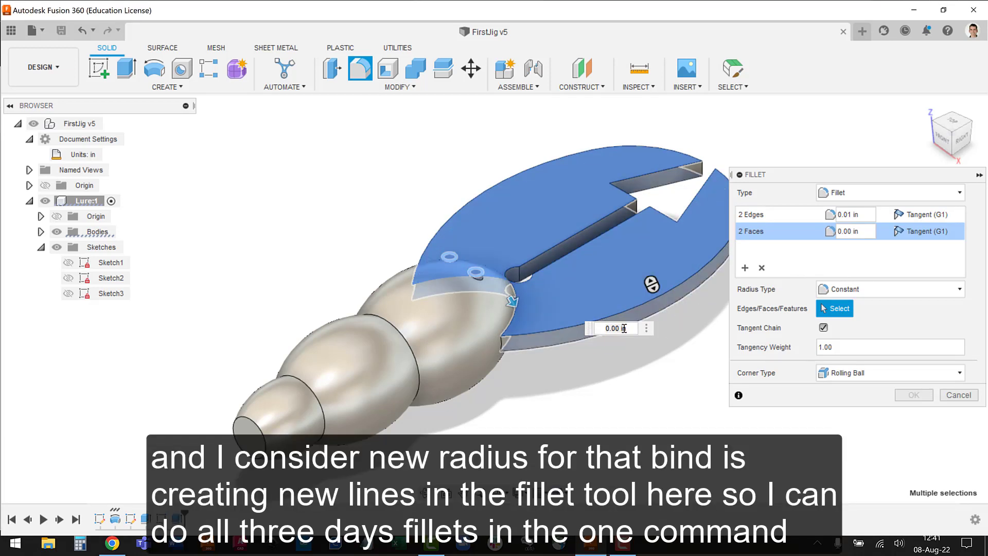
key("BackSpace")
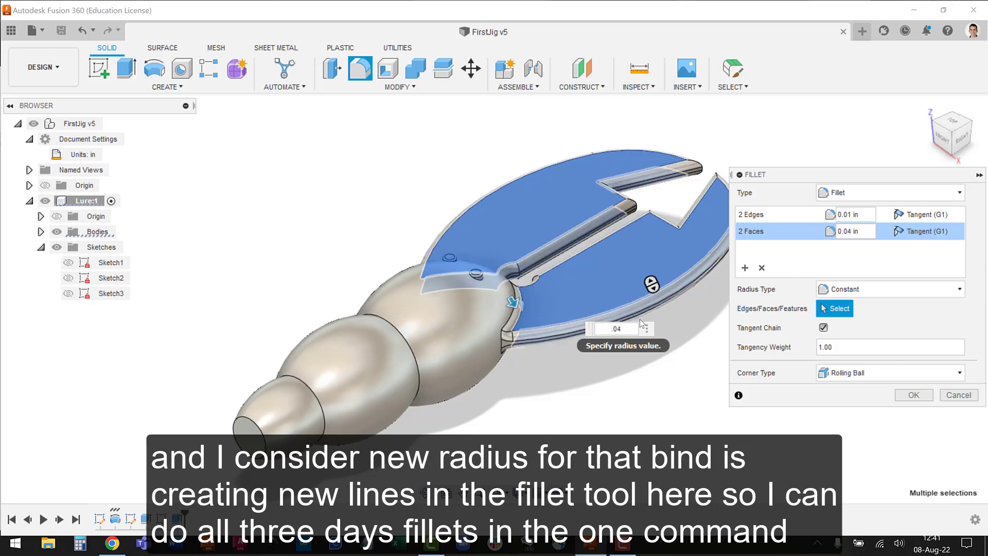
Step: Add a third fillet set of 0.1 in radius on the end edge of the body's narrow tail and apply all fillets
left_click(651, 283)
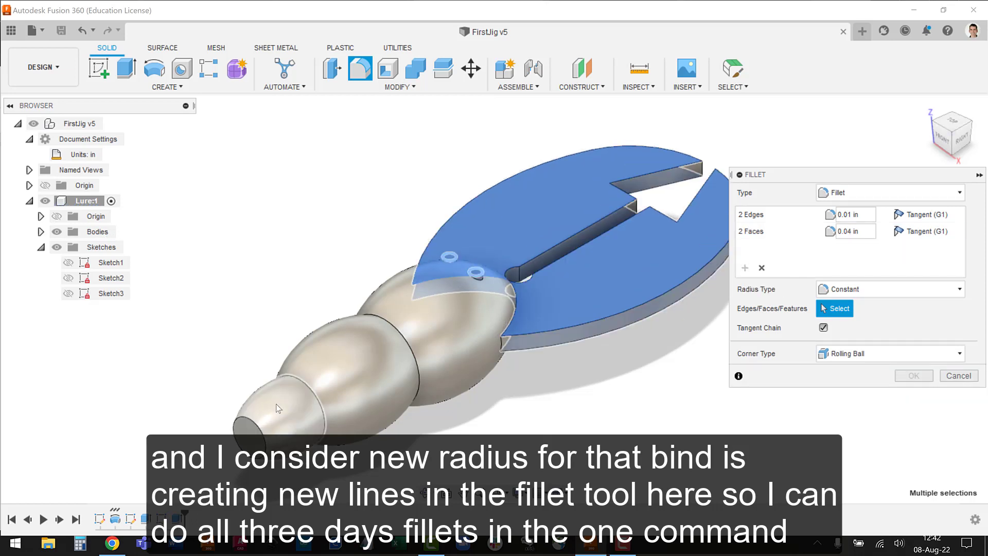
left_click(255, 422)
type(".")
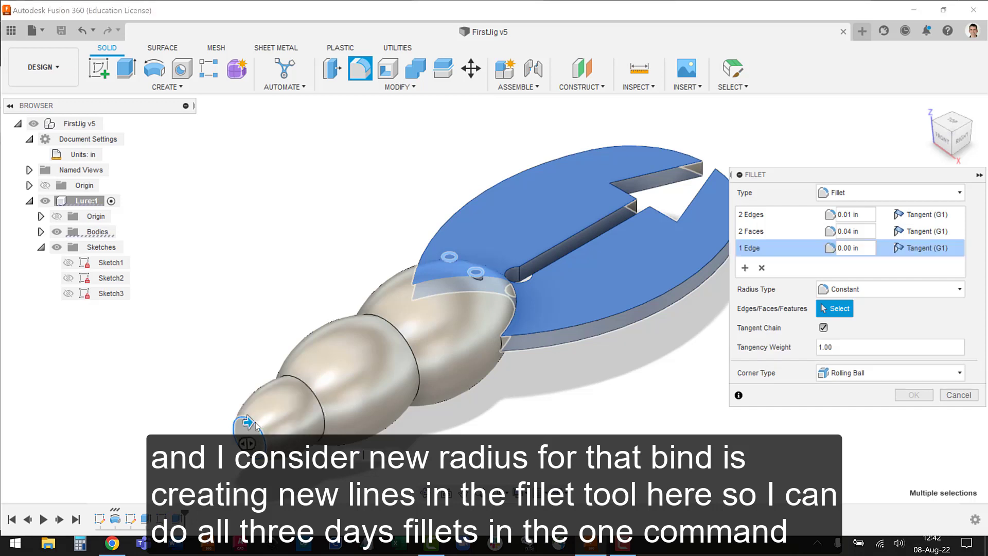
type("1")
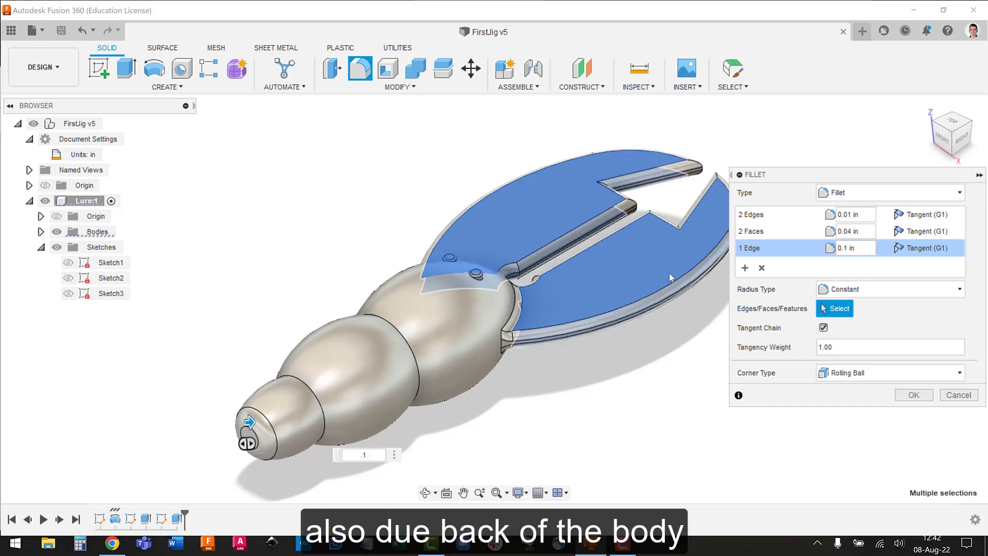
left_click(914, 395)
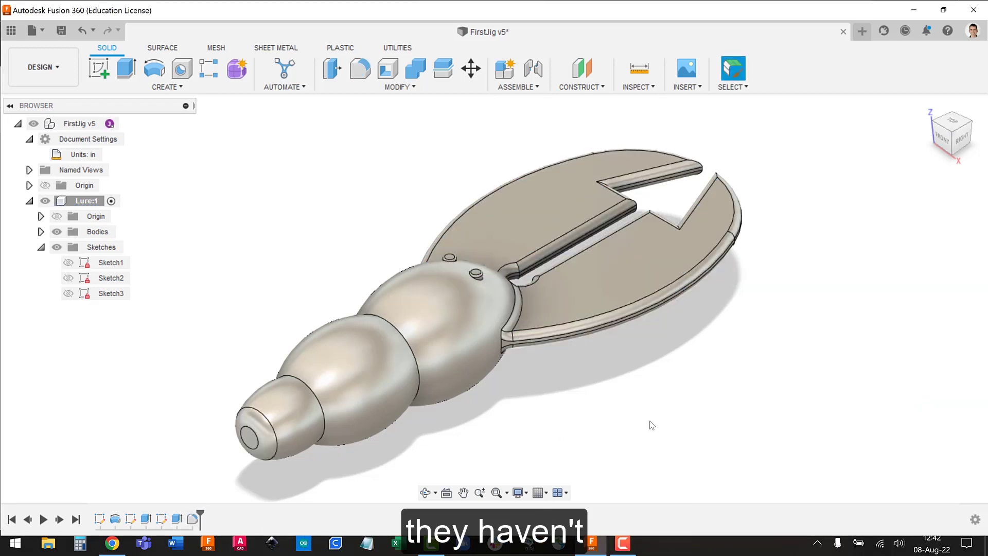
left_click(425, 493)
left_click_drag(566, 368, 514, 290)
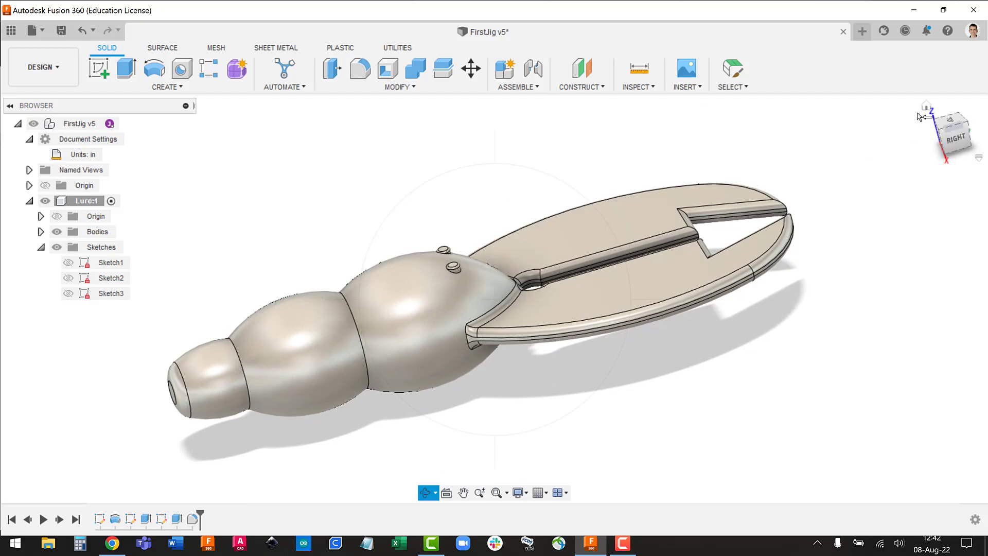